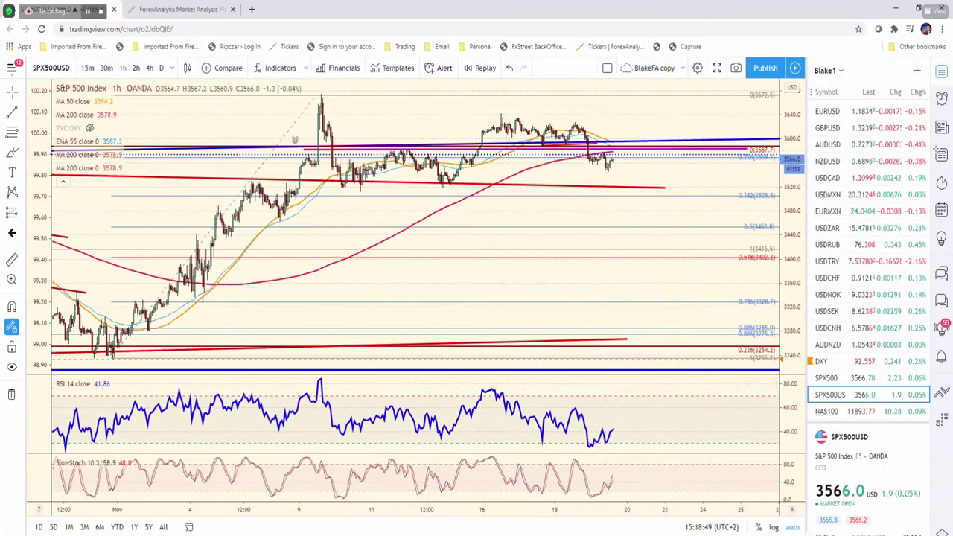
Step: Review the hourly S&P 500 chart, and enter 3600 as EUR/USD resistance in the Excel Support/Resistance & Bias Chart
key(alt+Tab)
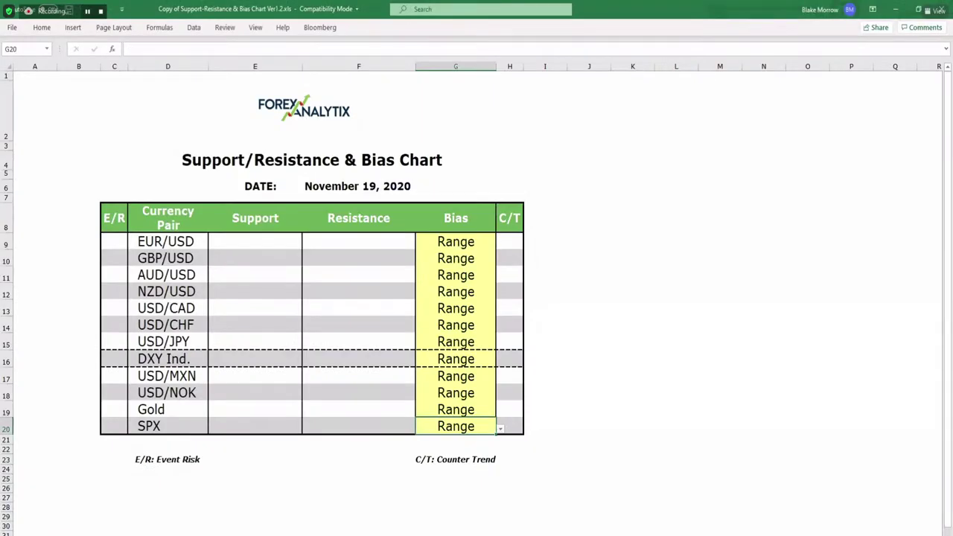
key(alt+Tab)
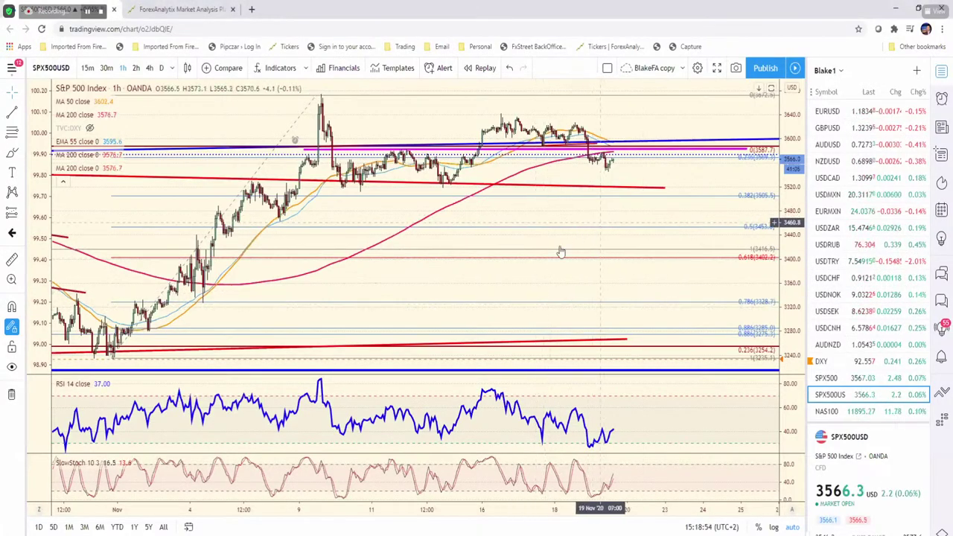
scroll(555, 234, up, 3)
click(540, 178)
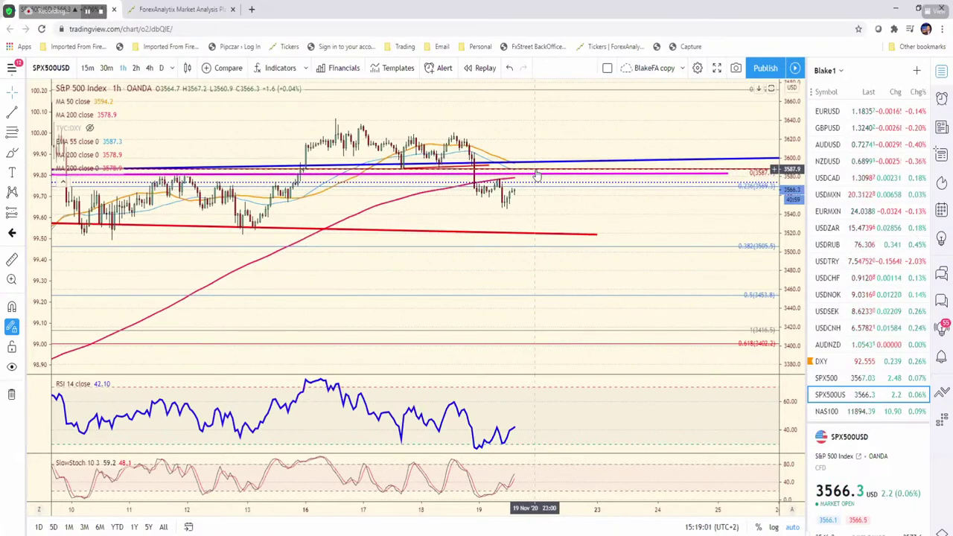
scroll(540, 174, down, 2)
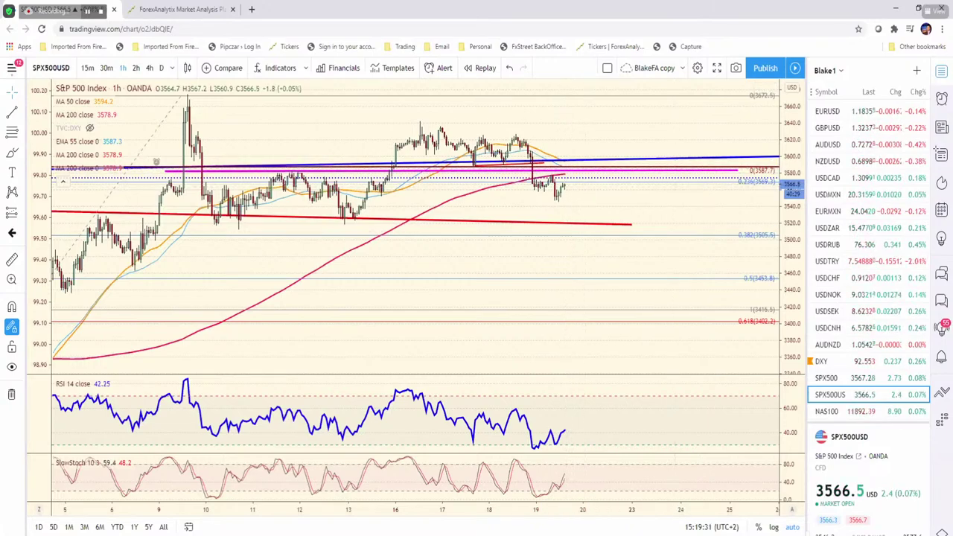
key(alt+Tab)
click(387, 245)
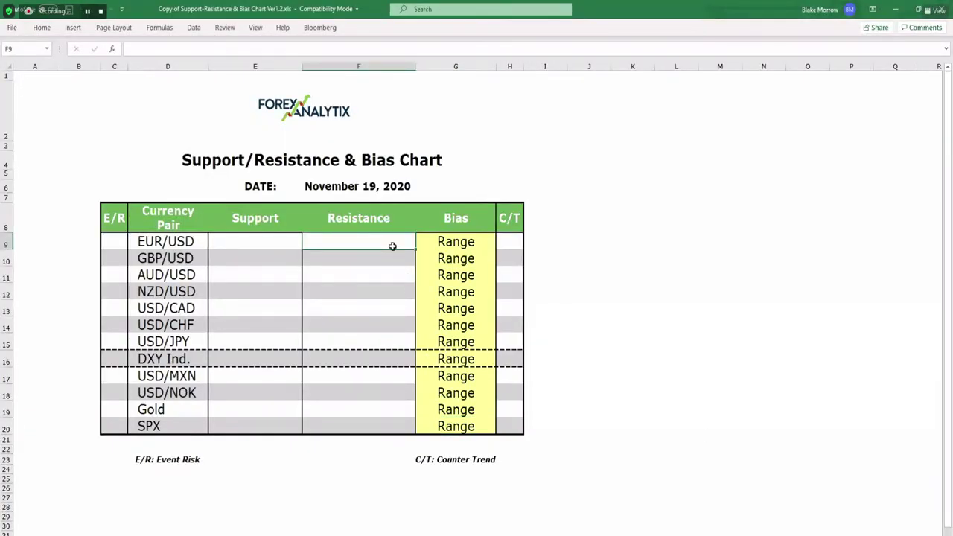
text(3600)
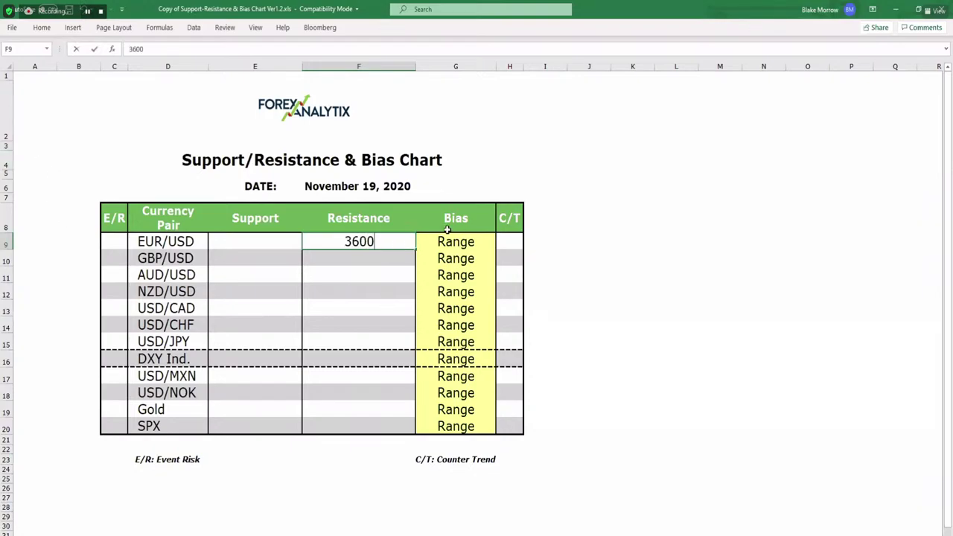
Step: Set the bias in the EUR/USD row to Range
click(488, 243)
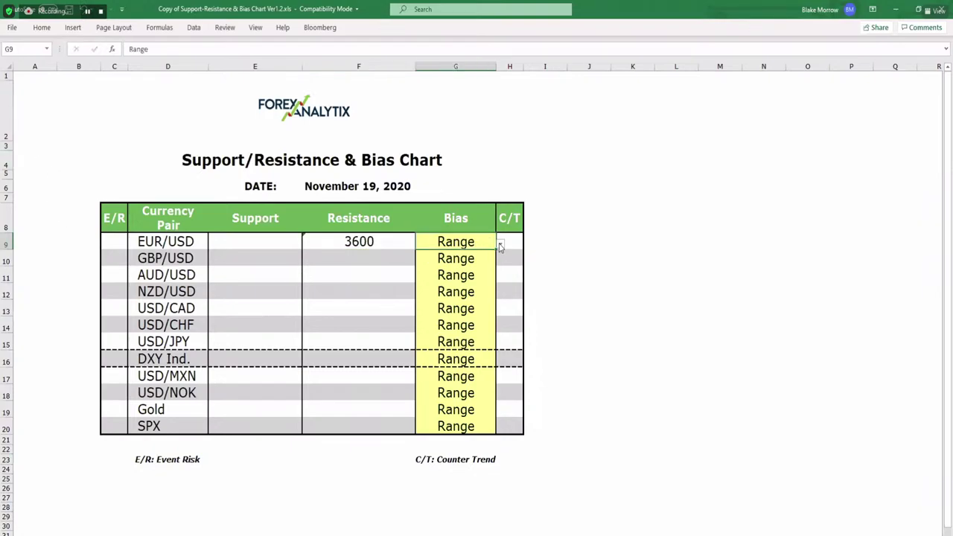
click(501, 244)
click(477, 268)
Step: On the S&P 500 chart in TradingView, lower the November end of the long descending red trend line to about 3510.6
click(895, 8)
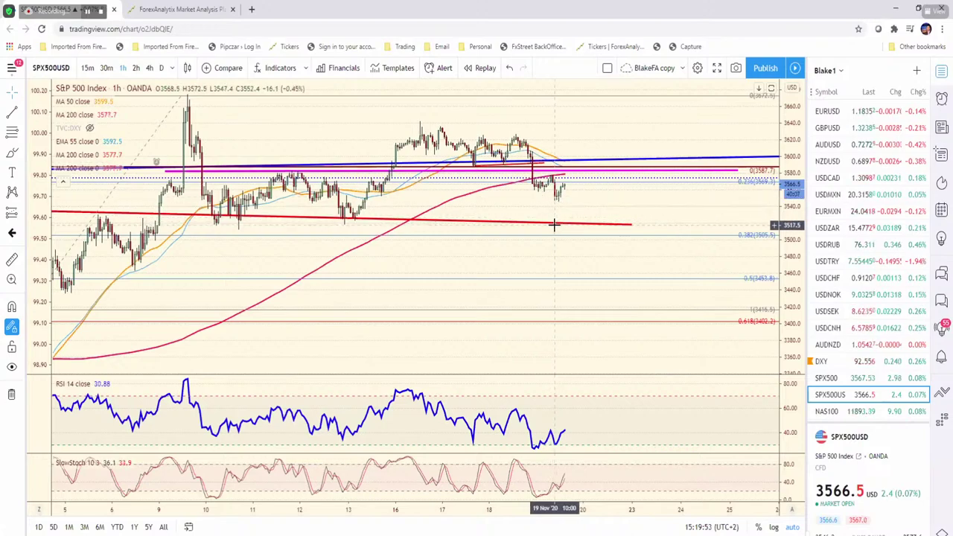
scroll(514, 220, down, 3)
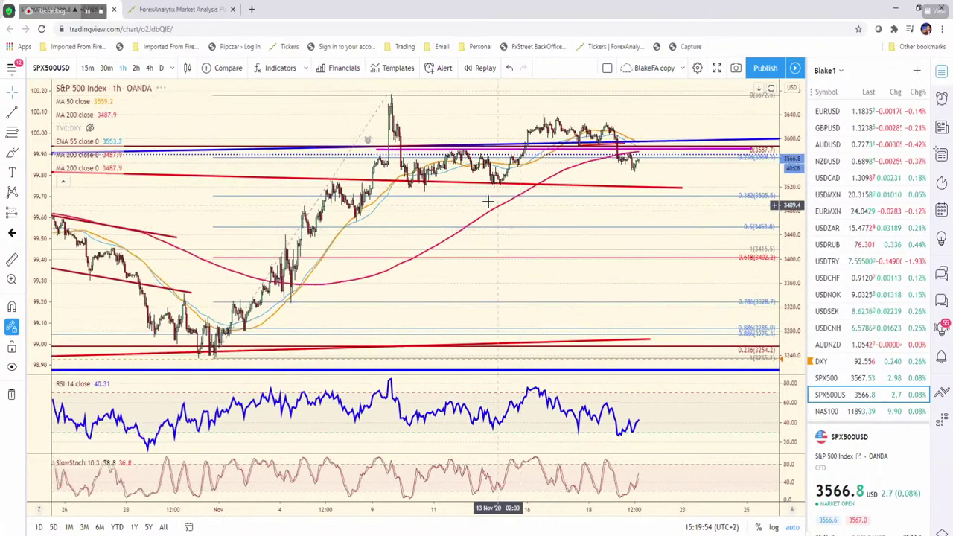
scroll(490, 202, down, 5)
scroll(400, 181, down, 3)
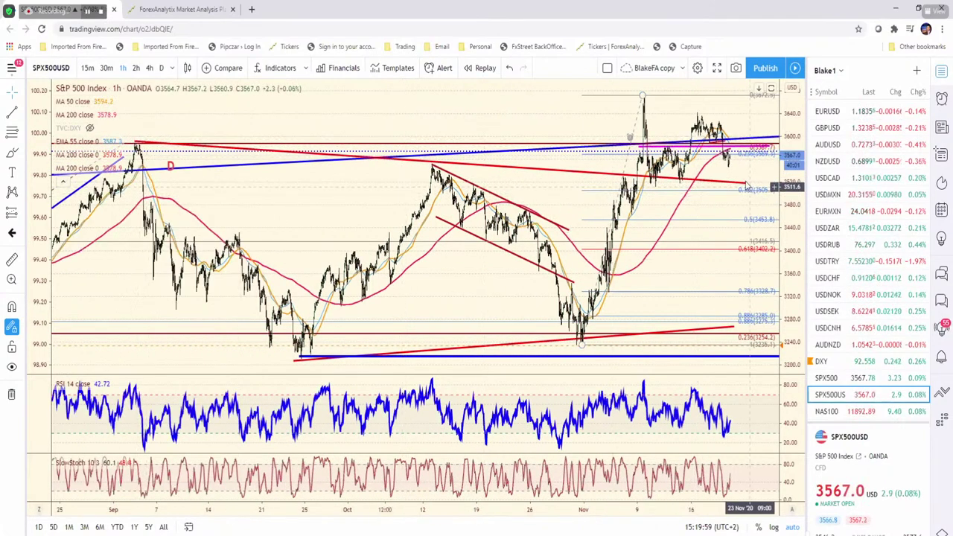
mouse_move(745, 182)
mouse_down()
mouse_move(741, 195)
mouse_move(743, 187)
mouse_up()
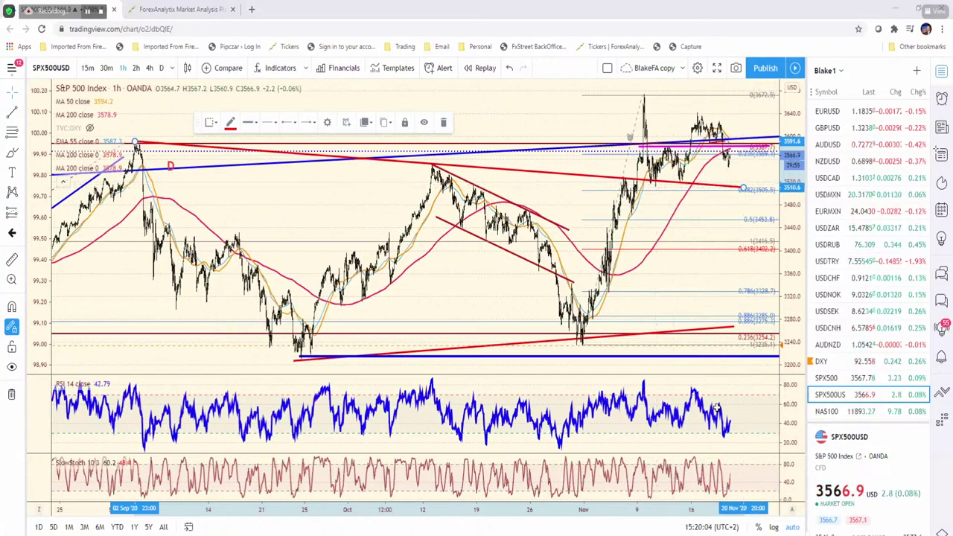
Step: Enter 3515 as the support in the EUR/USD row of the Excel bias chart
key(alt+Tab)
click(267, 242)
text(3)
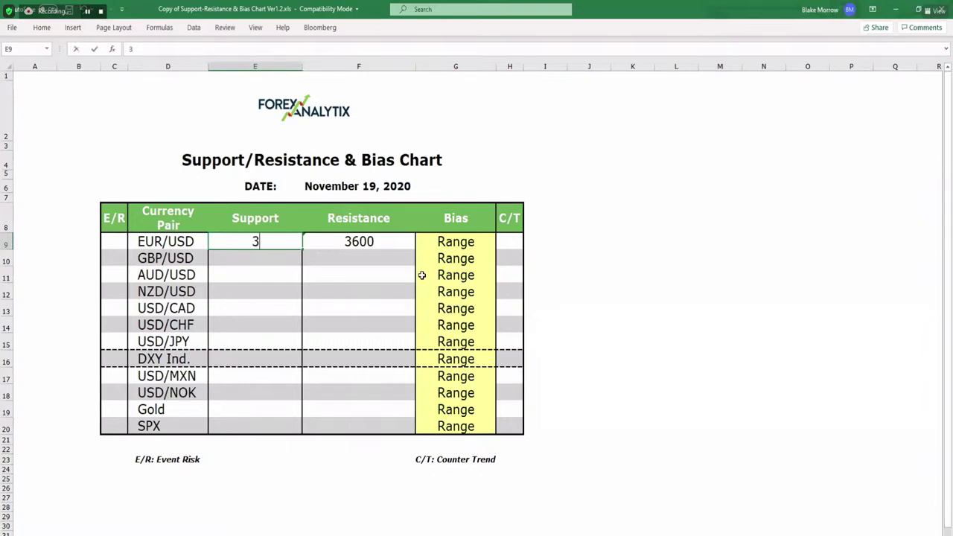
text(515)
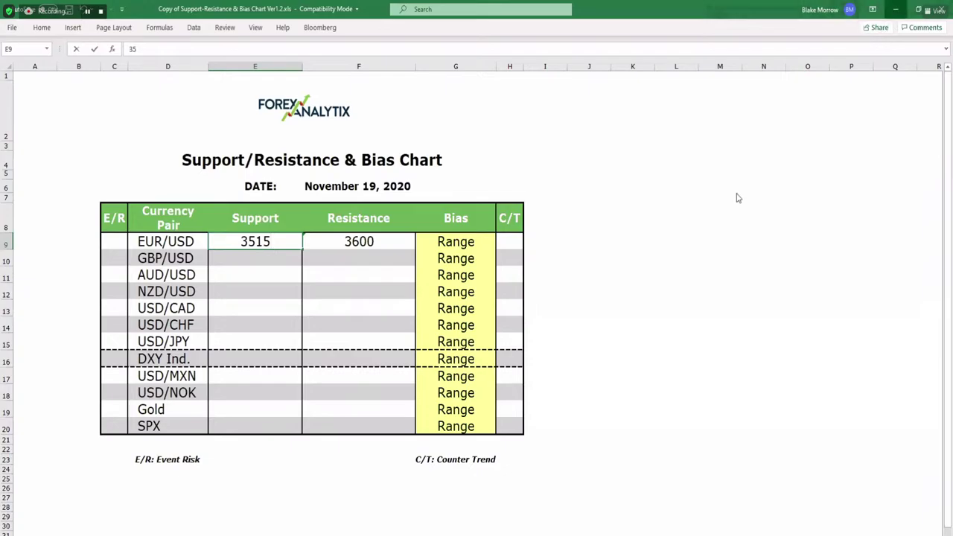
Step: Open the GBPUSD hourly chart in TradingView and examine the price action from early to mid November
key(alt+Tab)
click(827, 144)
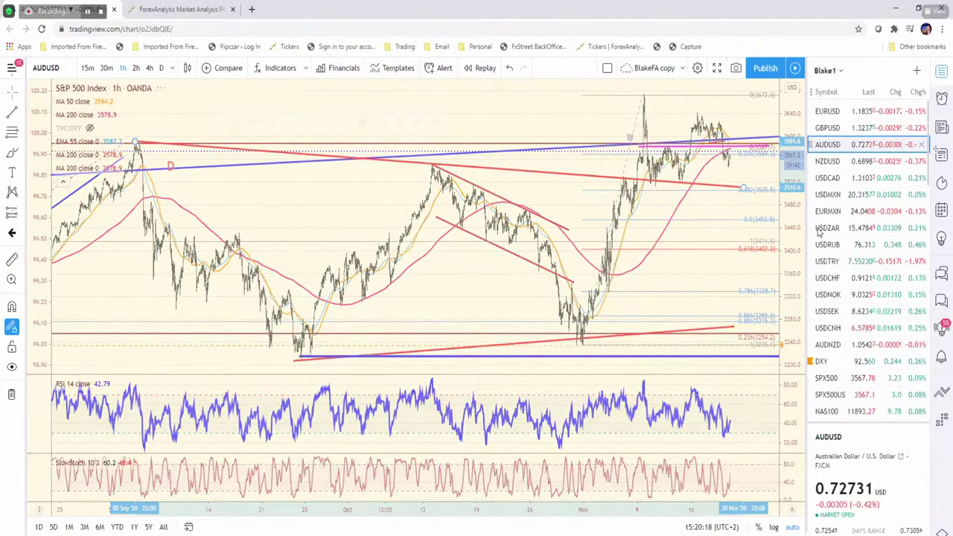
click(827, 127)
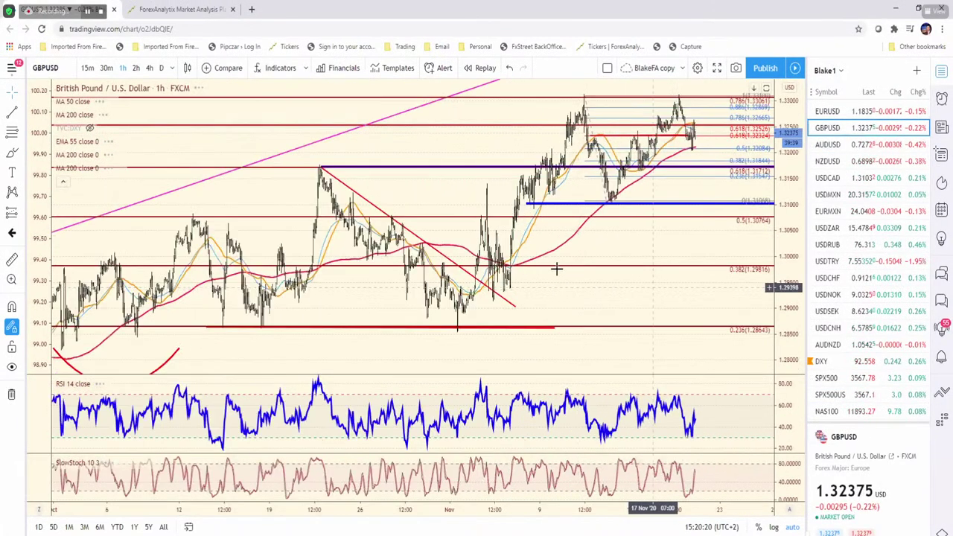
scroll(561, 271, up, 8)
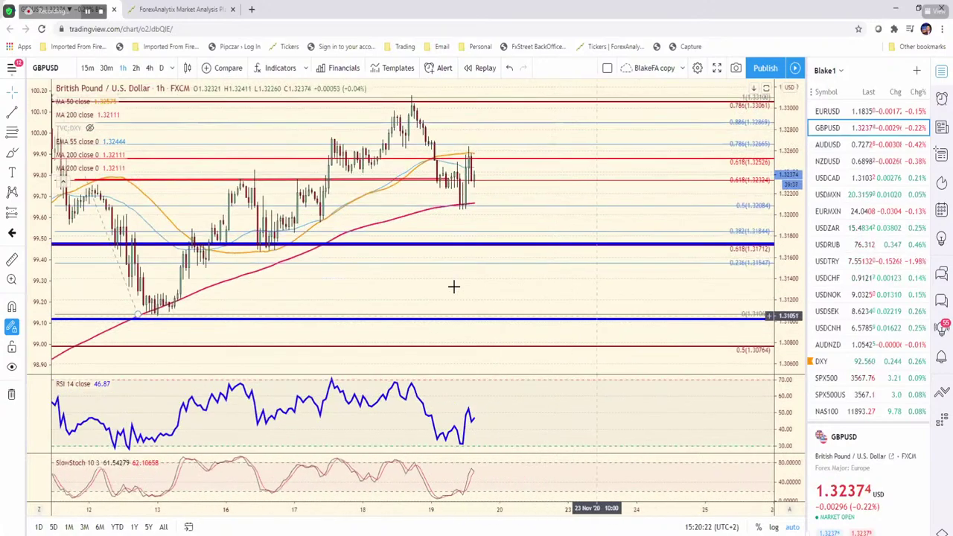
scroll(551, 288, down, 4)
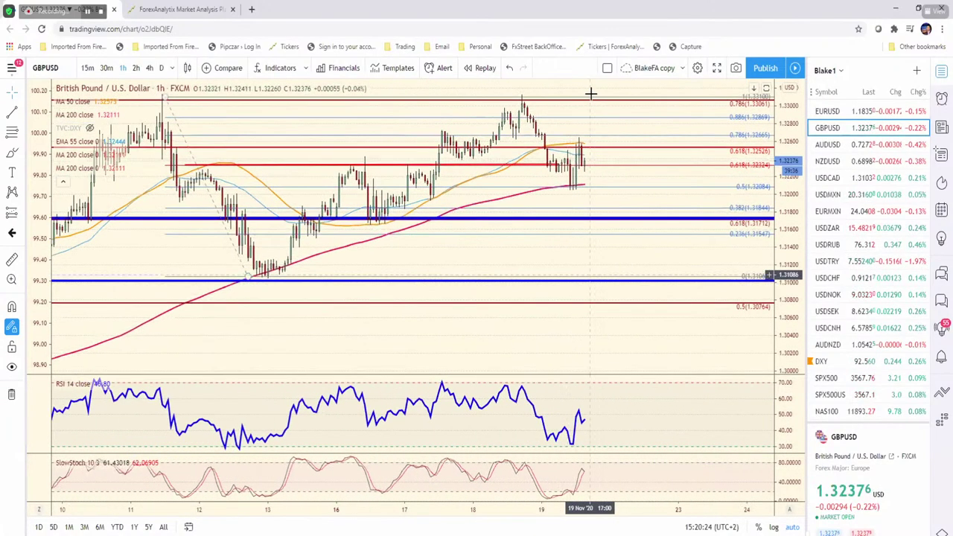
scroll(592, 99, down, 1)
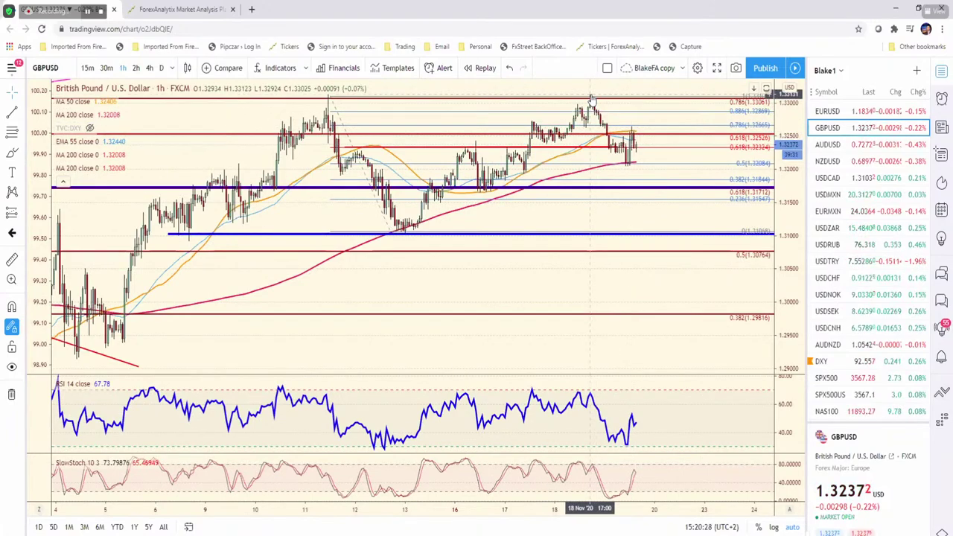
Step: Open the GBP/USD Basic Technical analysis on the ForexAnalytix dashboard and highlight the 18 Nov intraday update text
click(206, 10)
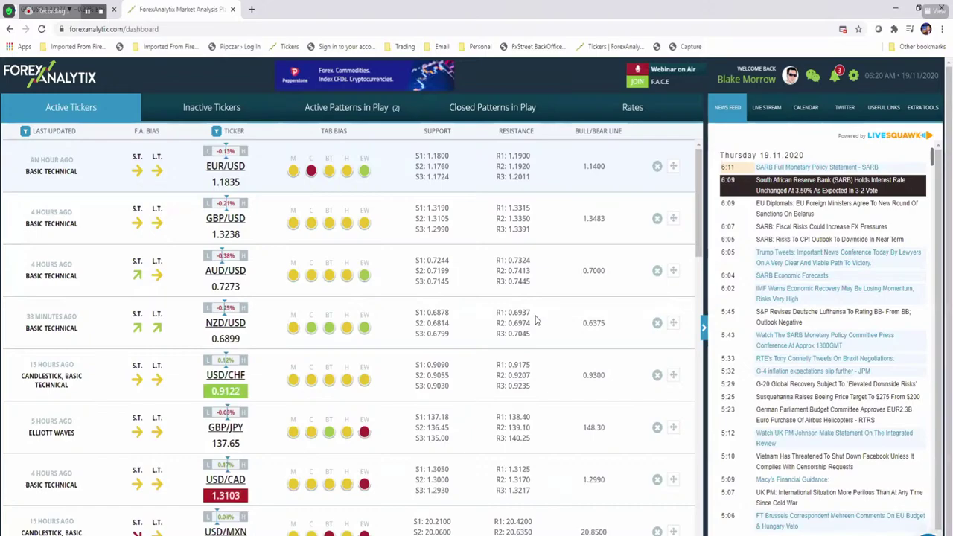
click(335, 229)
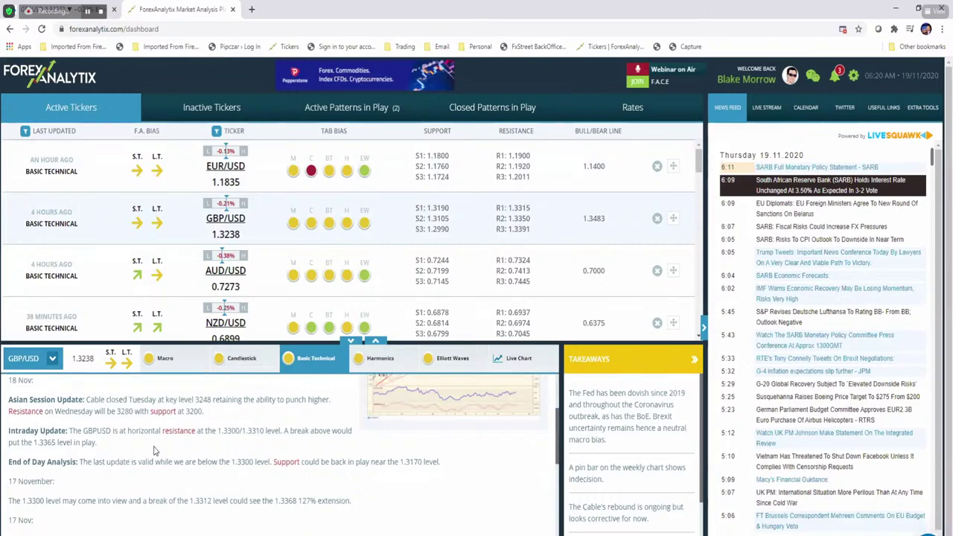
drag(140, 448, 77, 432)
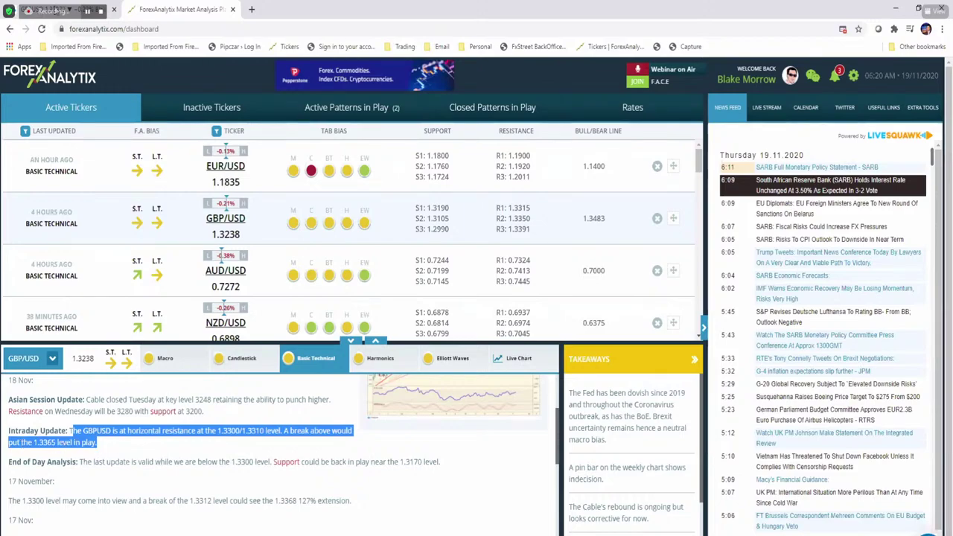
Step: On the GBPUSD chart, replace the 11–12 November Fibonacci retracement with one from the 13 November low (1.31014) to the 18 November high (1.33114)
click(38, 11)
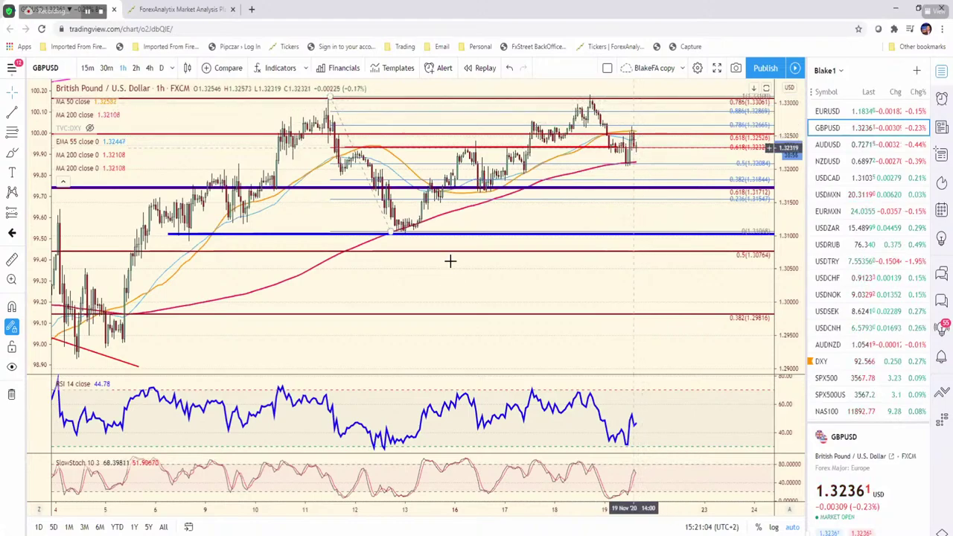
click(386, 233)
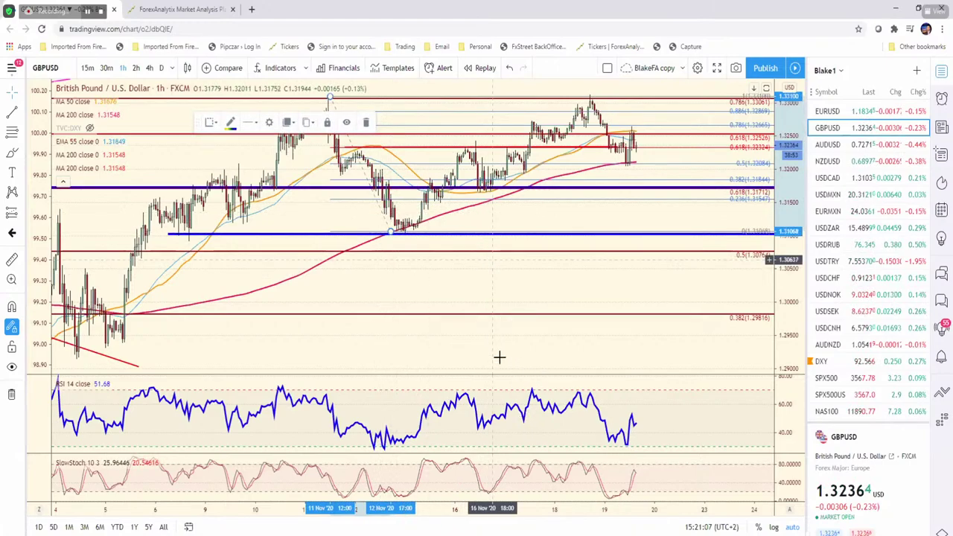
click(378, 224)
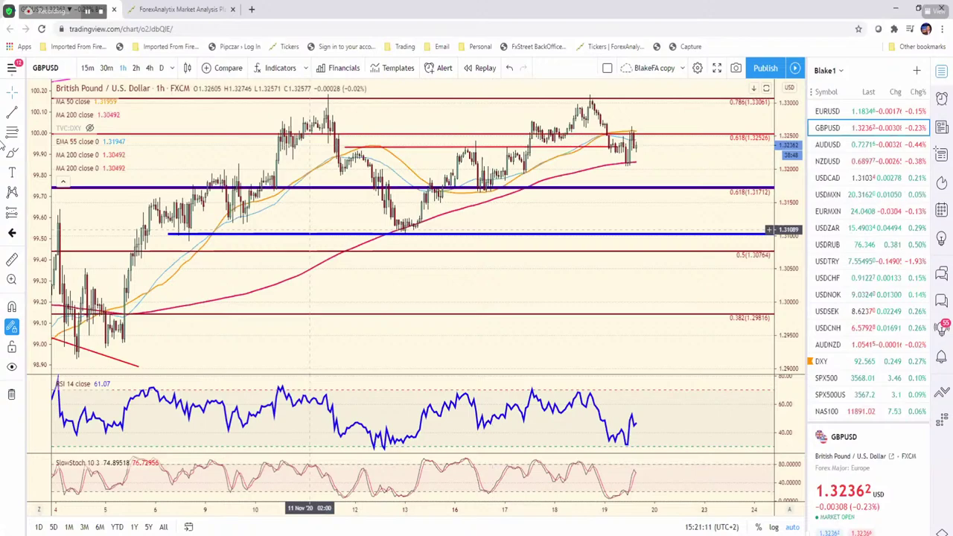
click(404, 234)
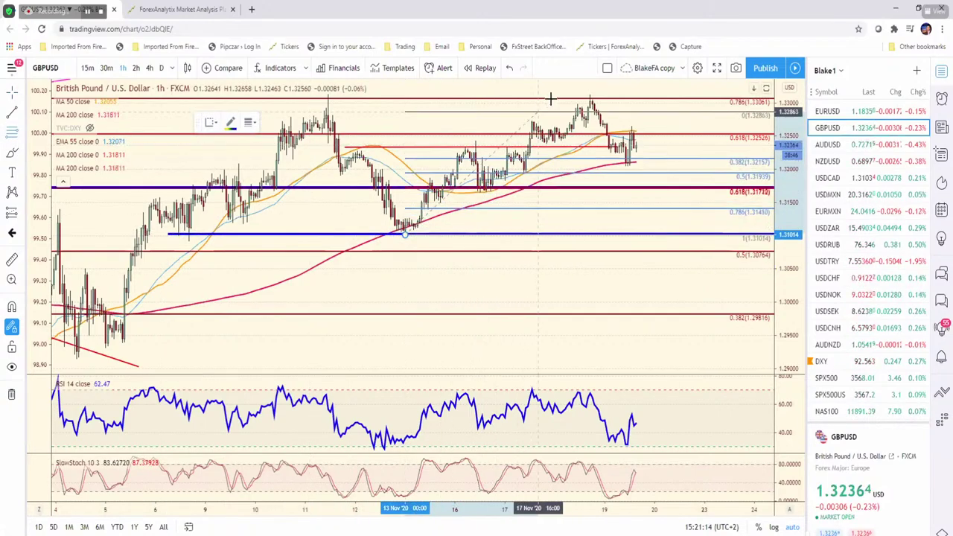
click(589, 96)
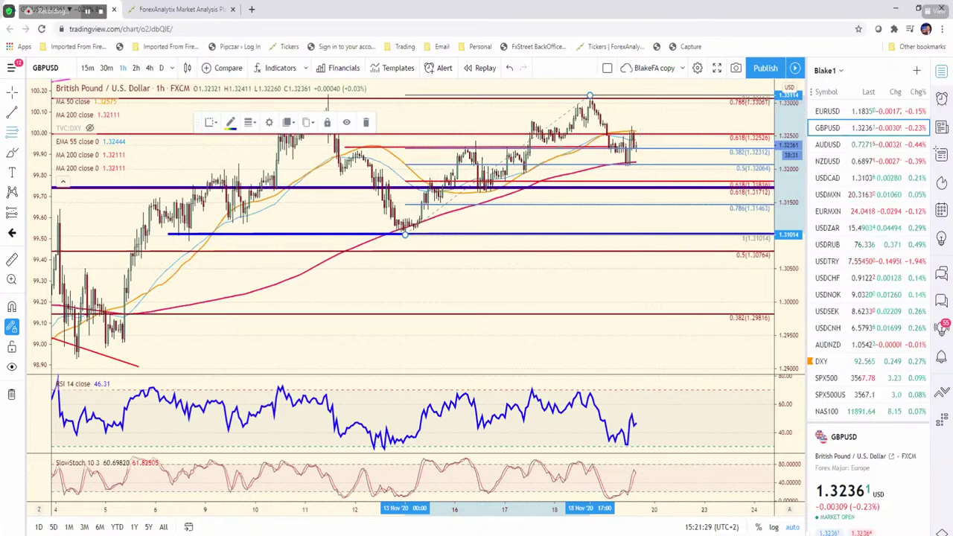
Step: Enter 1.3310 as the resistance in the GBP/USD row of the Excel bias chart
key(alt+Tab)
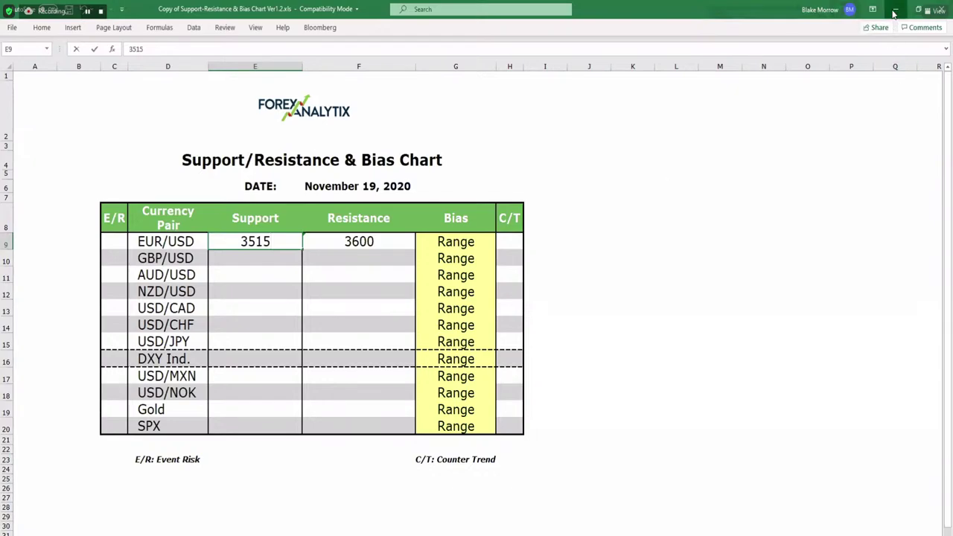
key(alt+Tab)
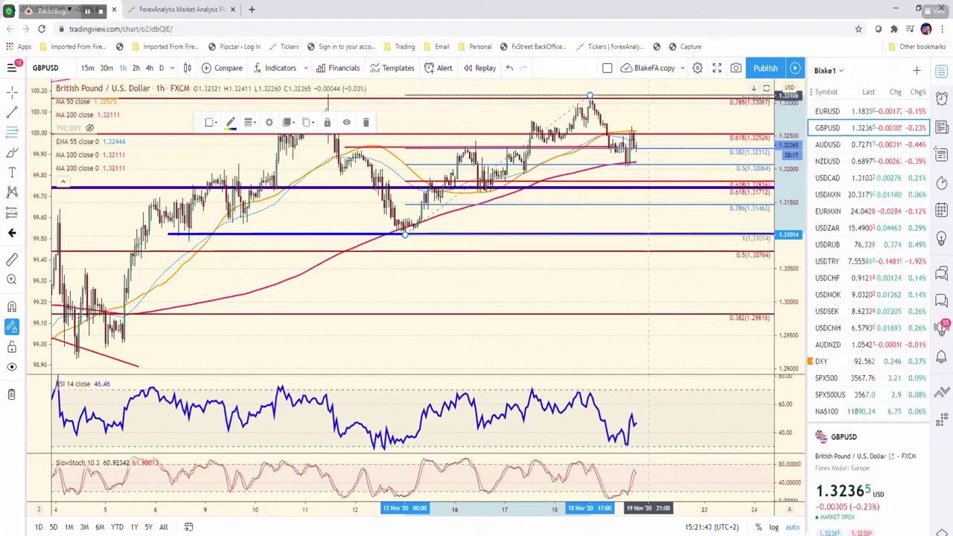
key(alt+Tab)
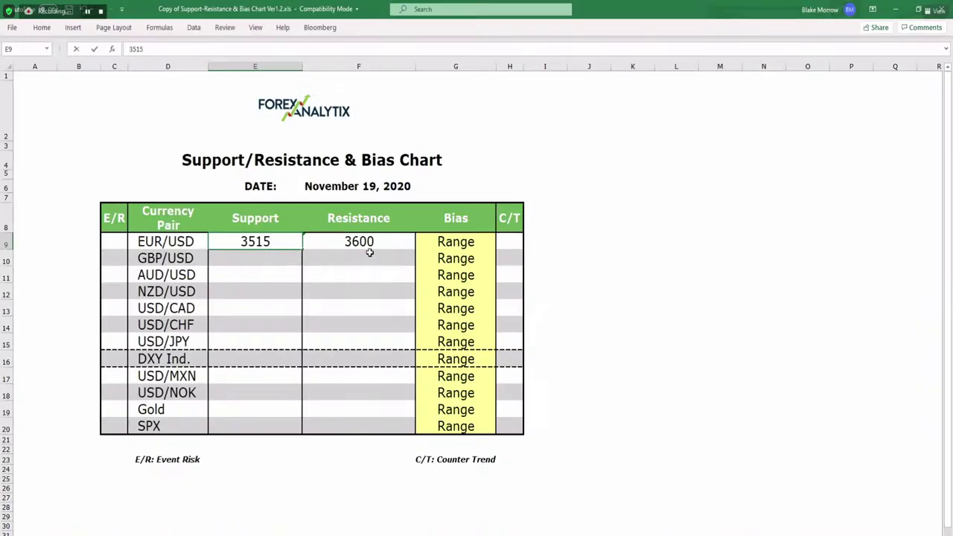
click(392, 253)
text(1.33140)
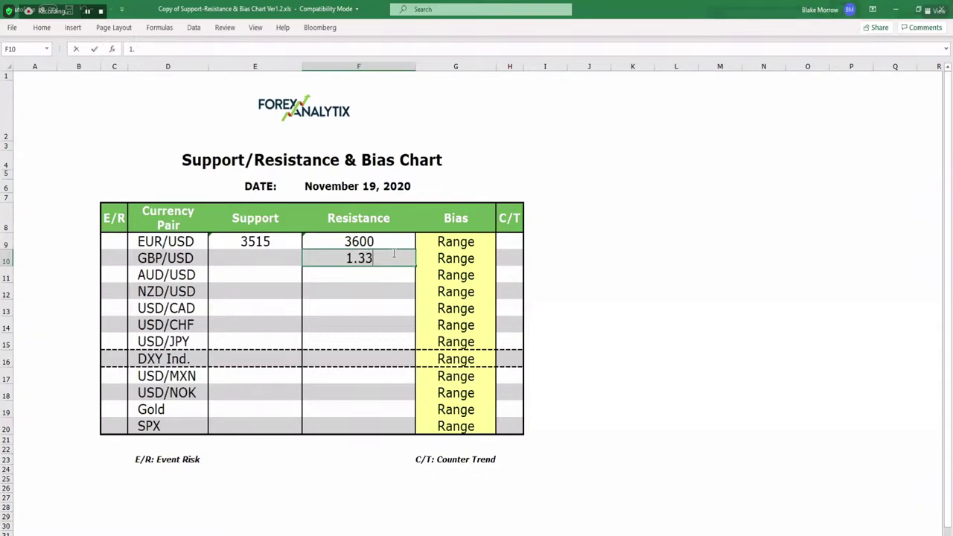
key(BackSpace)
key(BackSpace)
key(BackSpace)
text(10)
click(655, 289)
Step: Check the GBPUSD chart's lower levels and enter 1.3118 as the GBP/USD support in the Excel bias chart
key(alt+Tab)
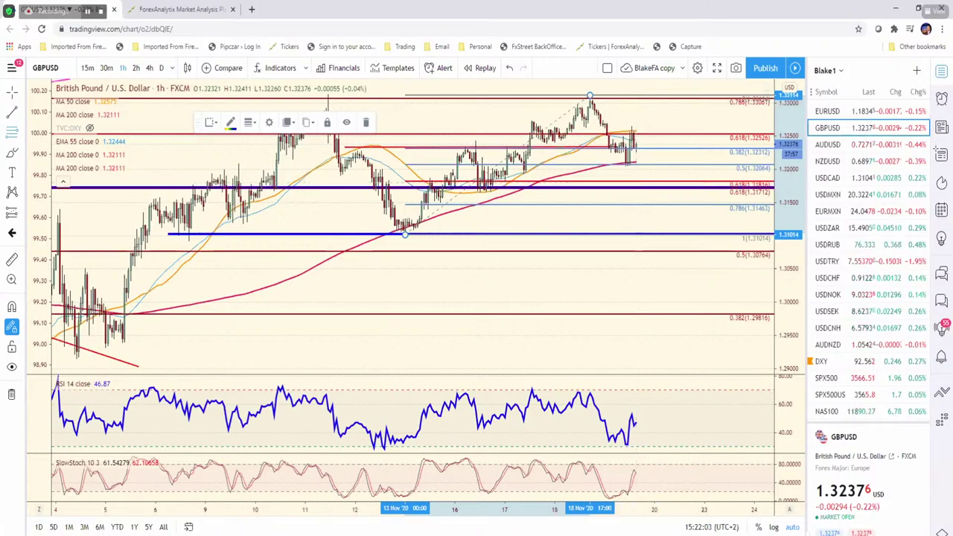
key(alt+Tab)
click(271, 265)
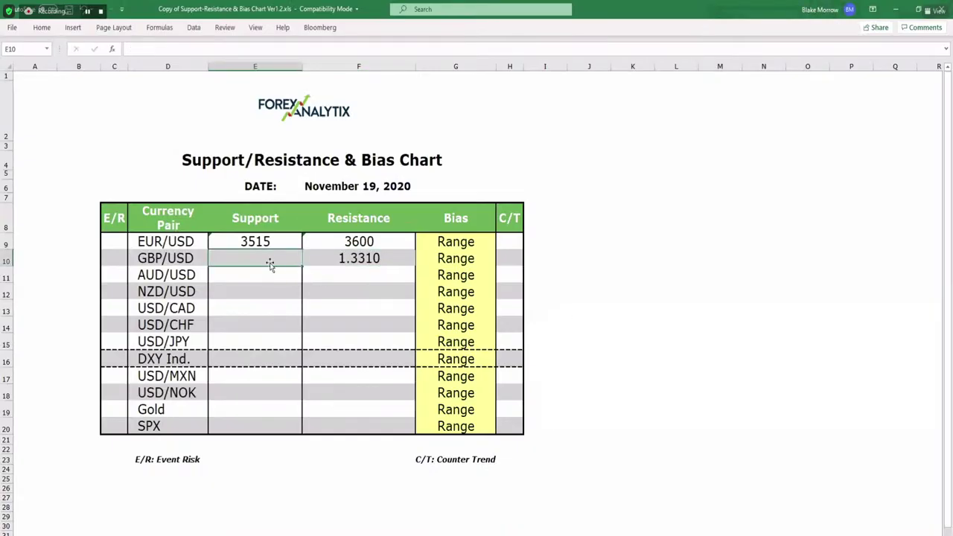
text(1.3118)
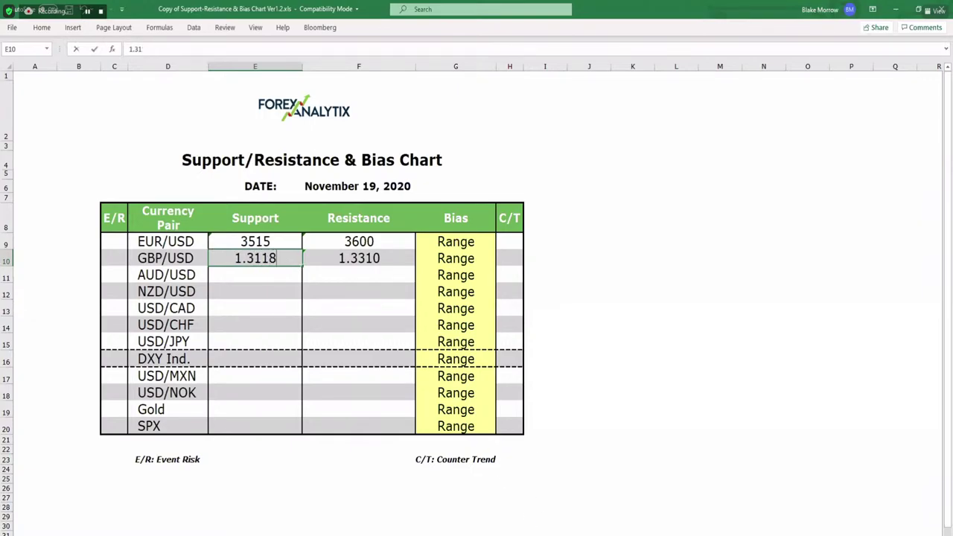
key(alt+Tab)
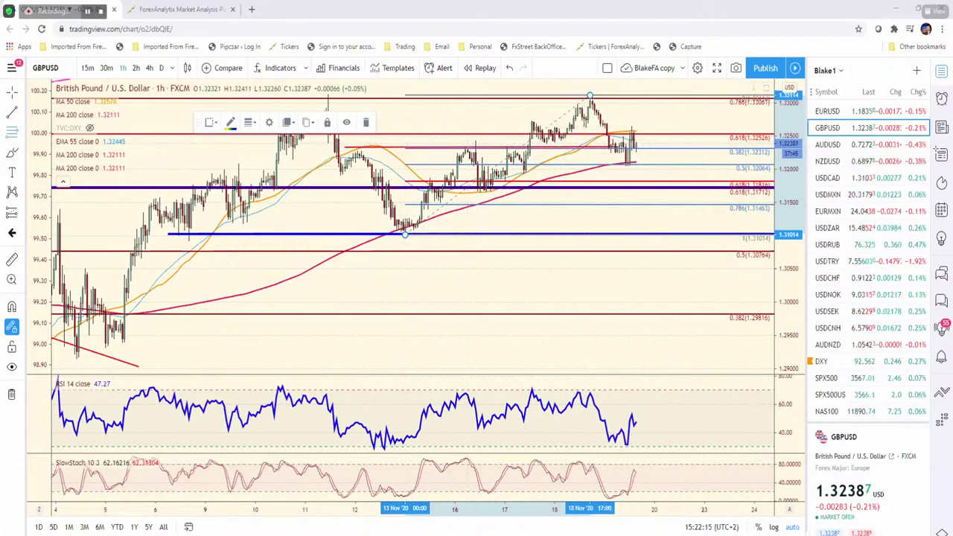
key(alt+Tab)
text(1.3118)
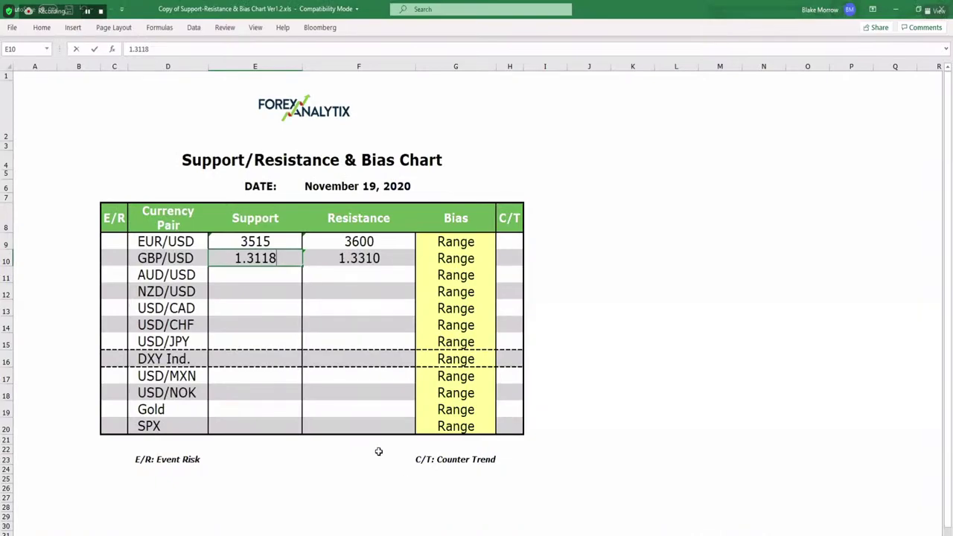
Step: Enter 3600 as the resistance and 3515 as the support in the SPX row of the bias chart
click(380, 429)
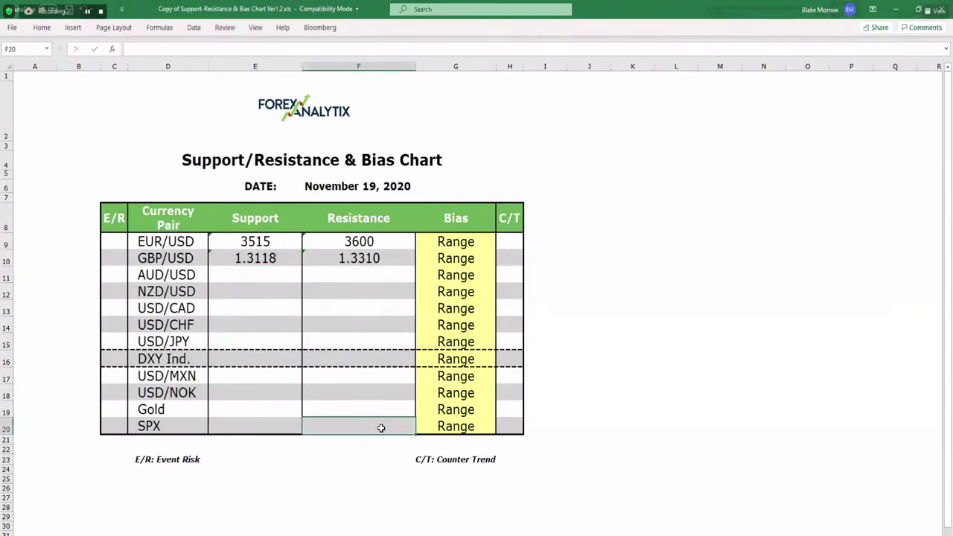
text(3600)
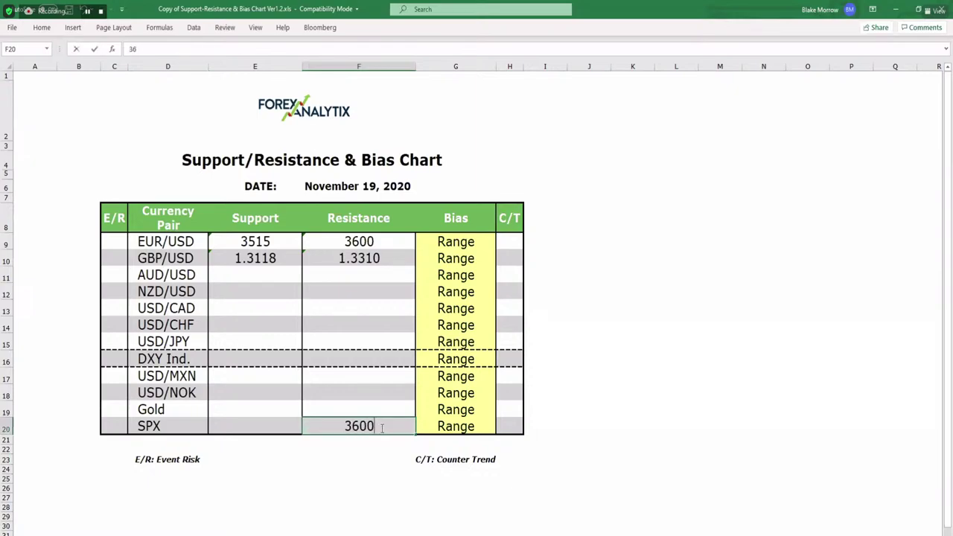
click(238, 421)
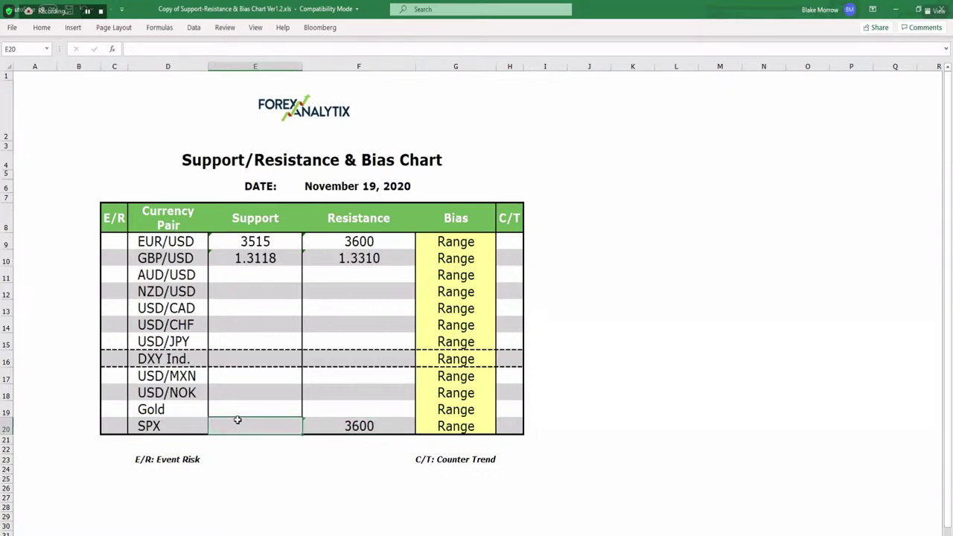
text(3515)
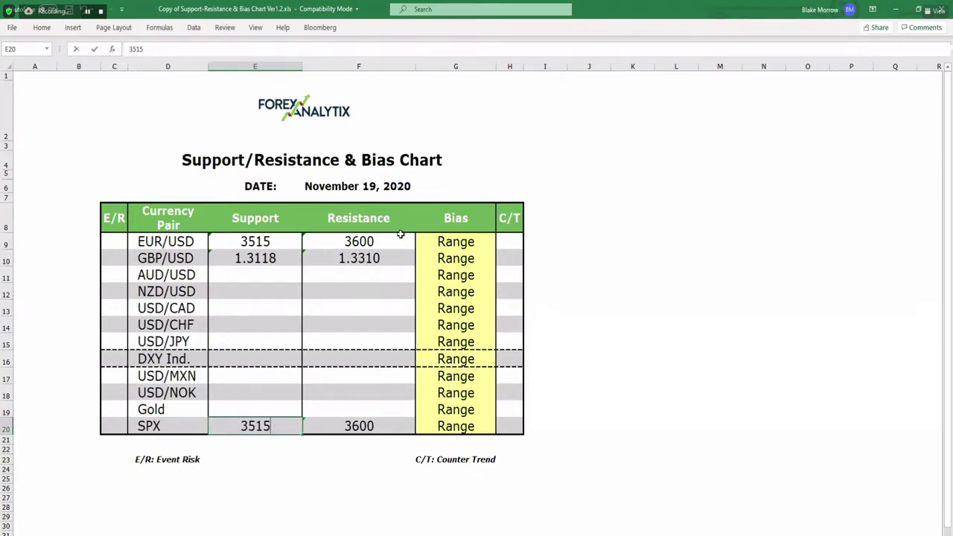
Step: Clear the misplaced resistance and support values from the EUR/USD row
click(394, 239)
key(BackSpace)
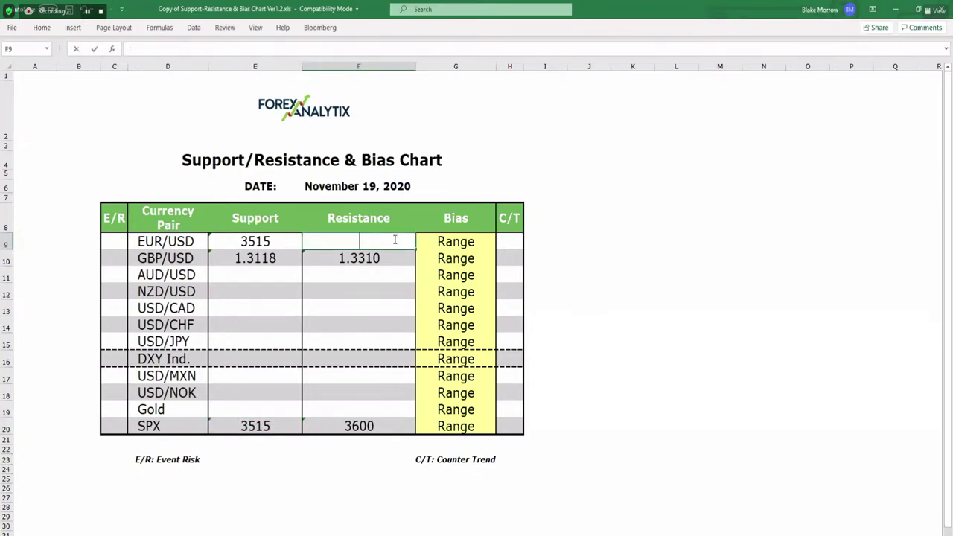
click(265, 240)
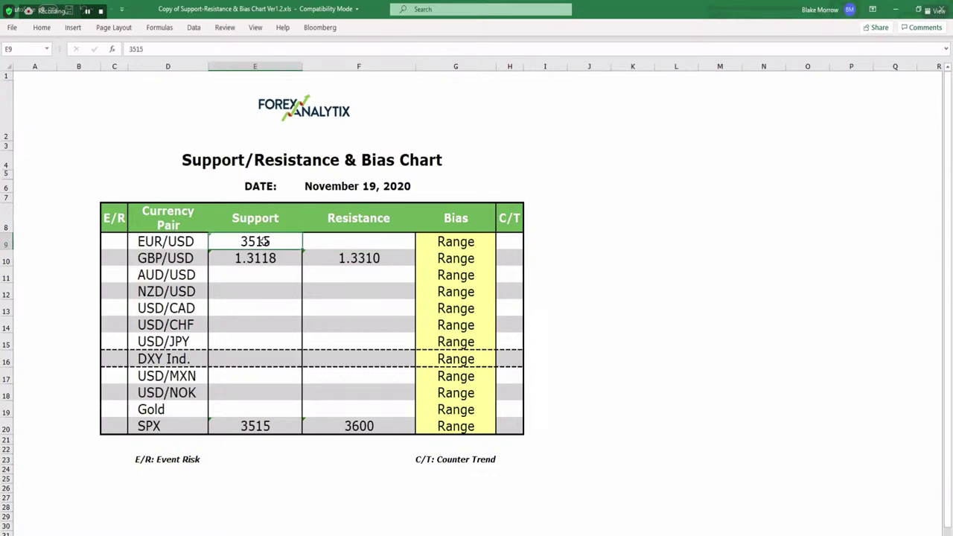
key(BackSpace)
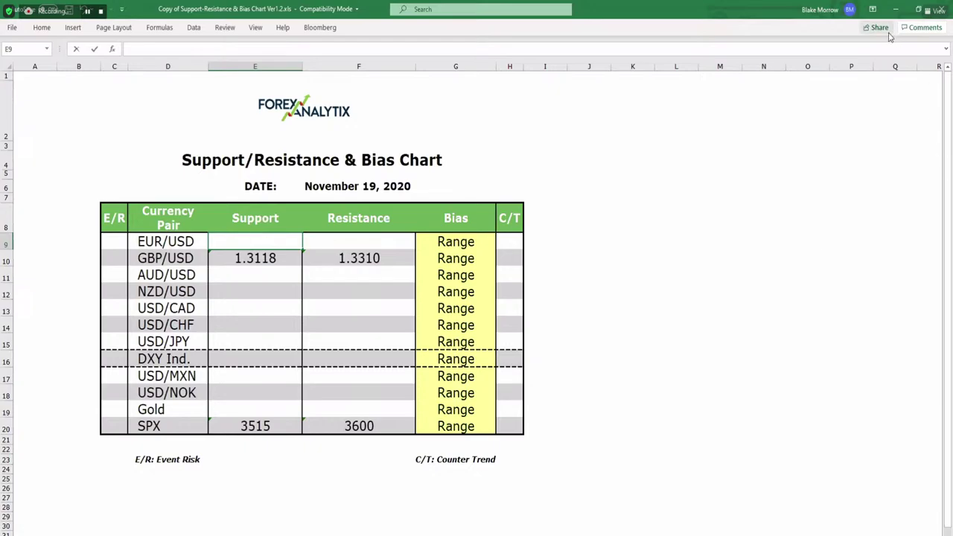
Step: Switch to TradingView and open the EURUSD hourly chart to examine its November retracement levels and the October price history
key(alt+Tab)
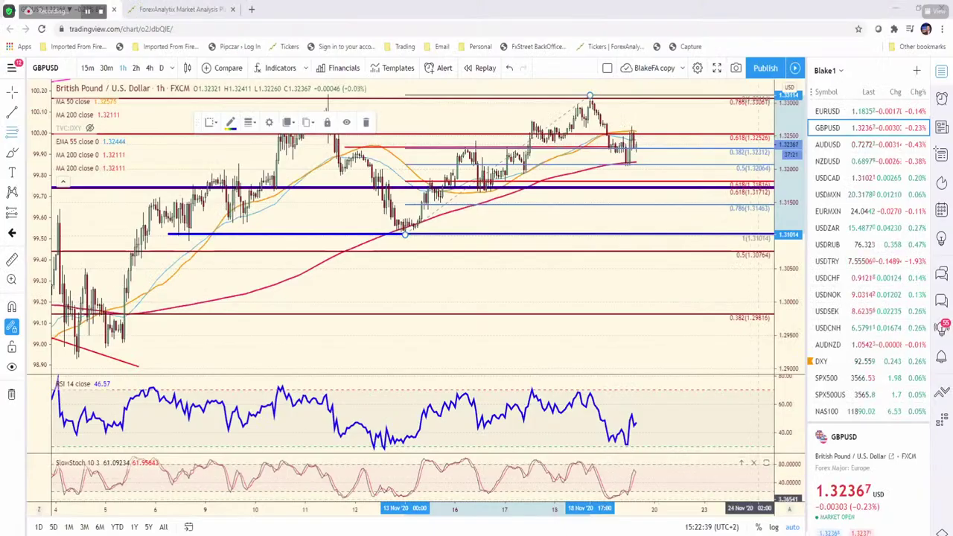
click(848, 112)
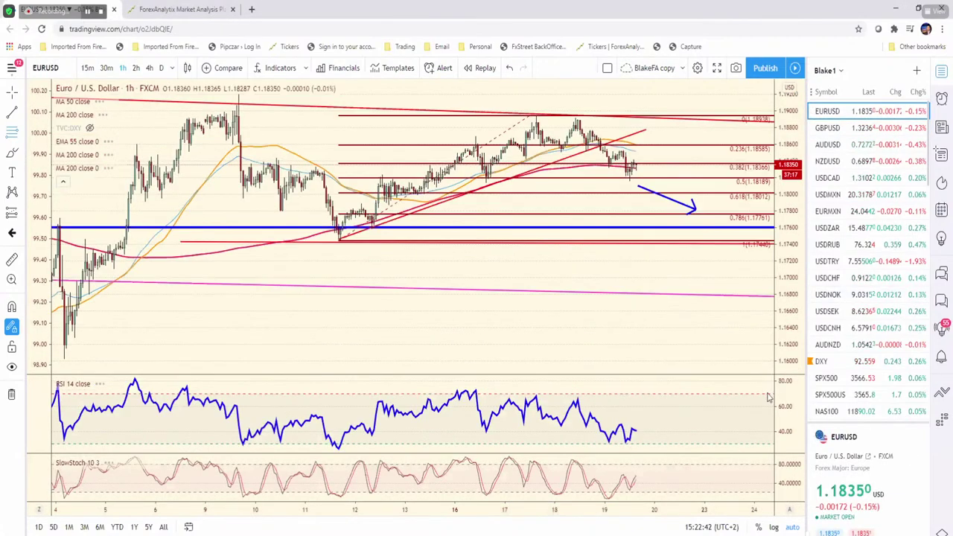
scroll(613, 258, down, 2)
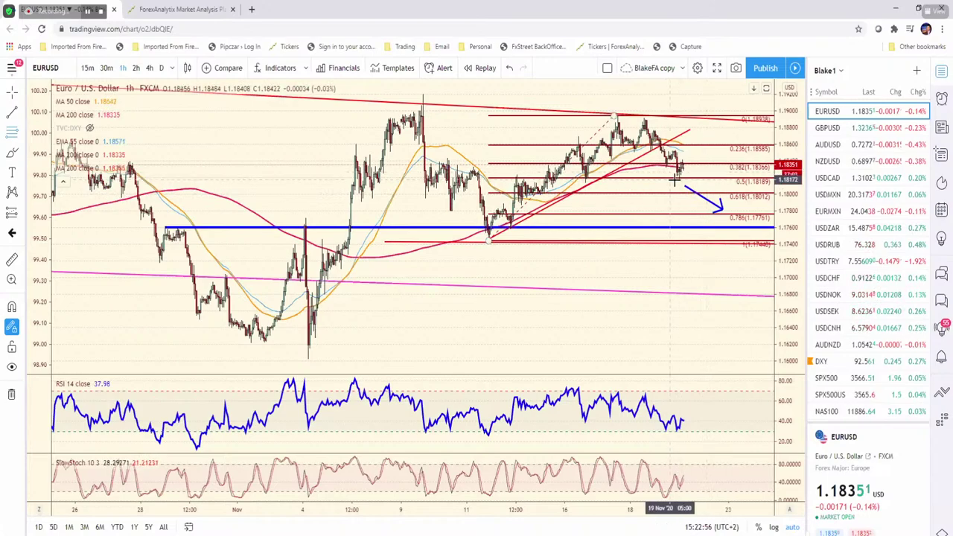
scroll(675, 189, down, 5)
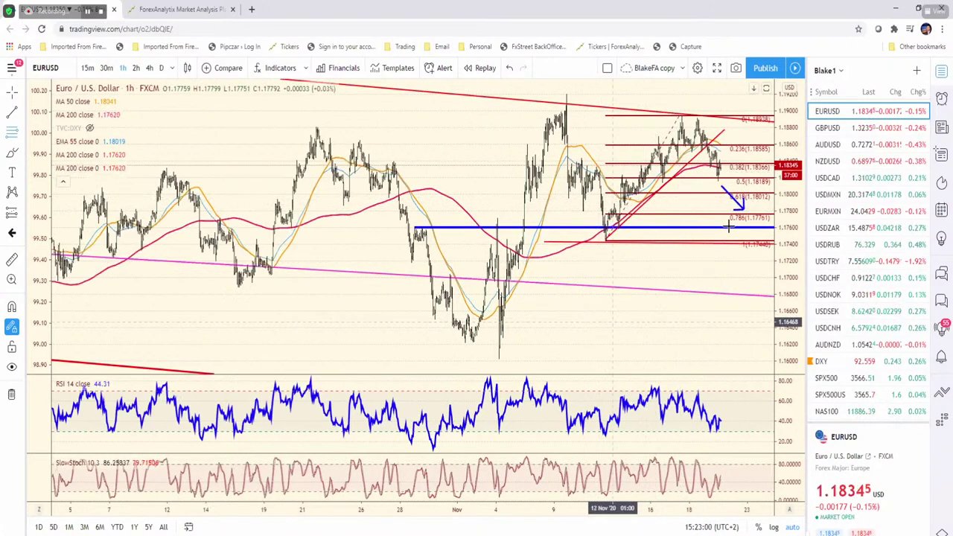
Step: Try a EURUSD Fibonacci retracement from the 4 November low (1.16021) to the 9 November high (1.19205), and remove it
click(20, 132)
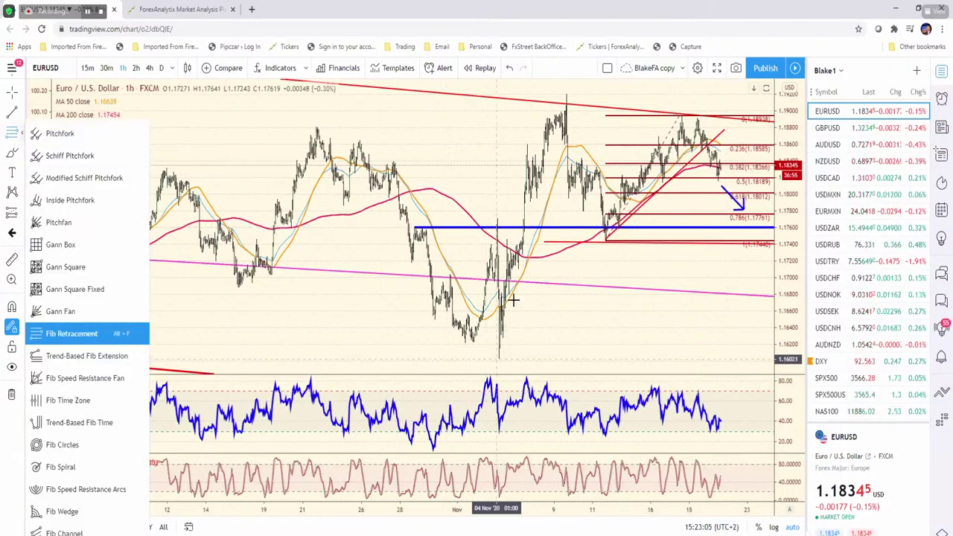
drag(496, 359, 571, 102)
click(566, 95)
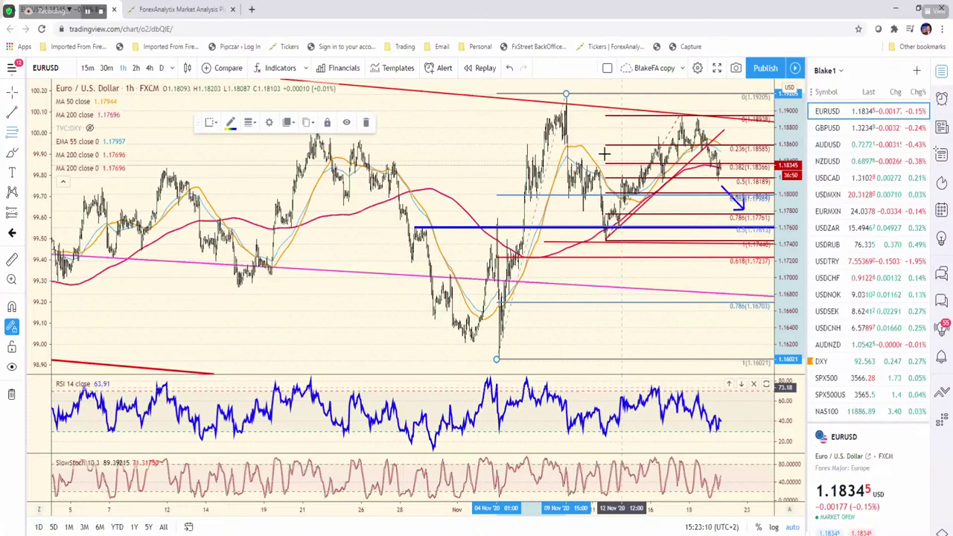
key(Delete)
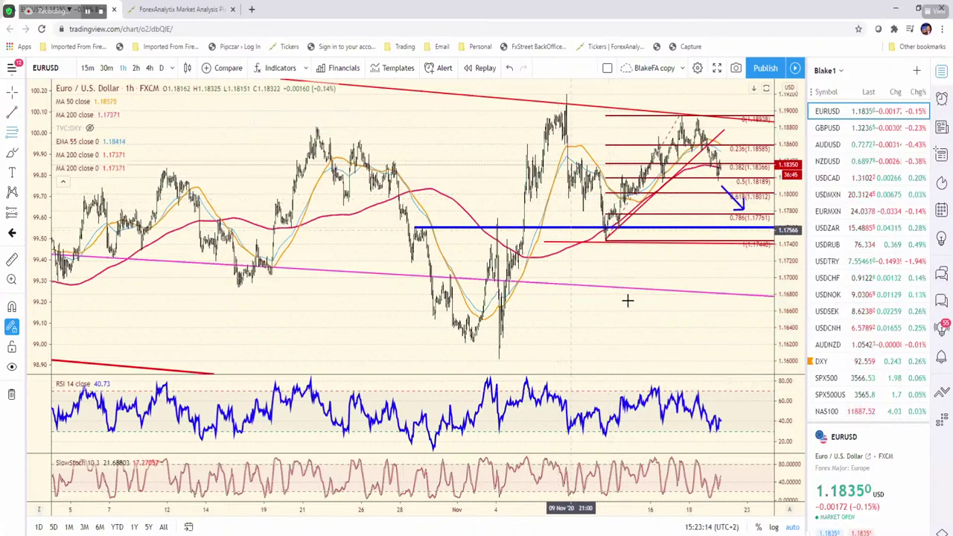
Step: Check the recent EURUSD retracement levels and enter 1.1800 as the EUR/USD support in the Excel bias chart
scroll(591, 311, up, 2)
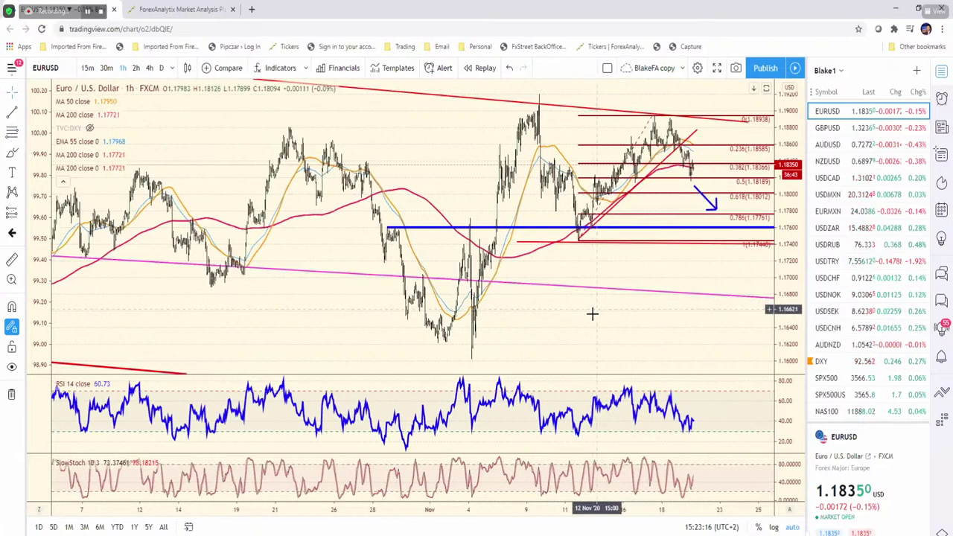
scroll(591, 304, up, 2)
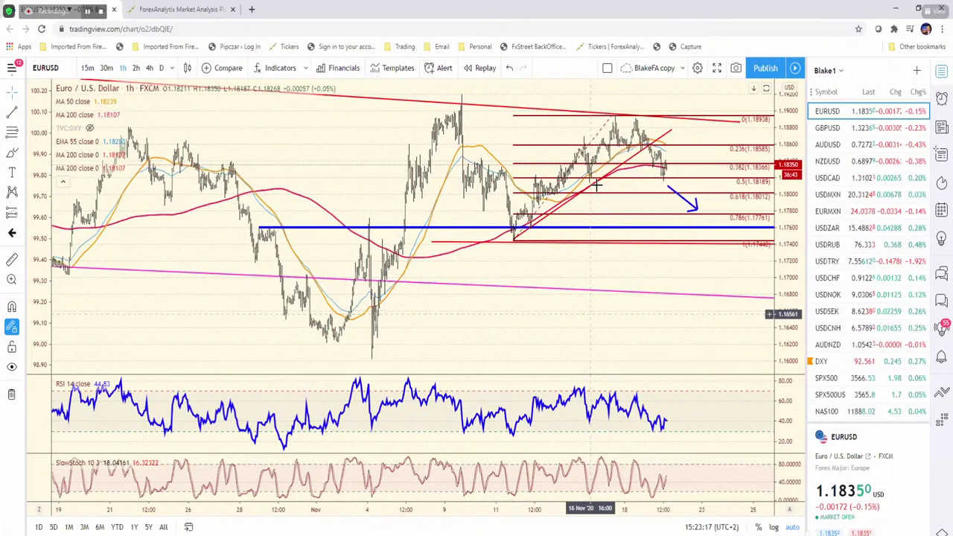
scroll(596, 183, up, 2)
scroll(596, 182, up, 2)
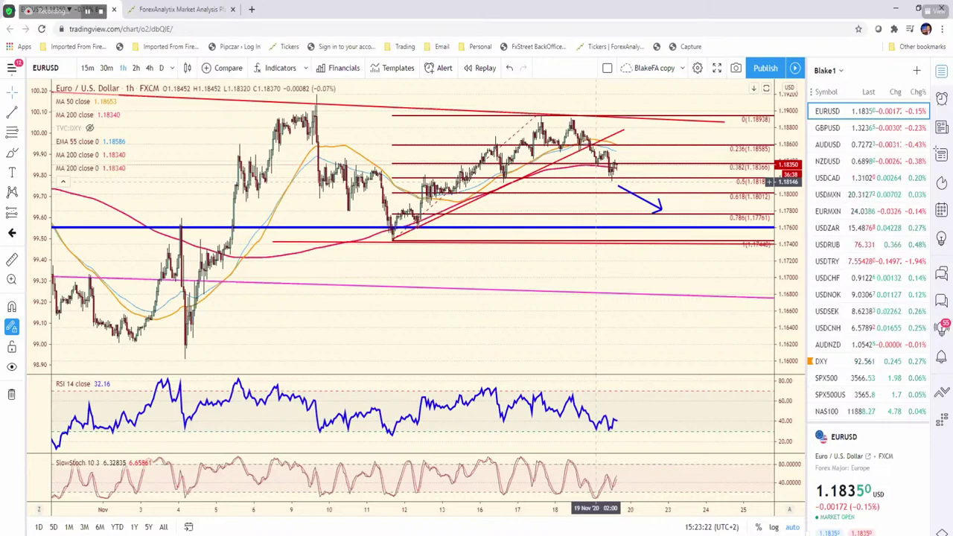
key(alt+Tab)
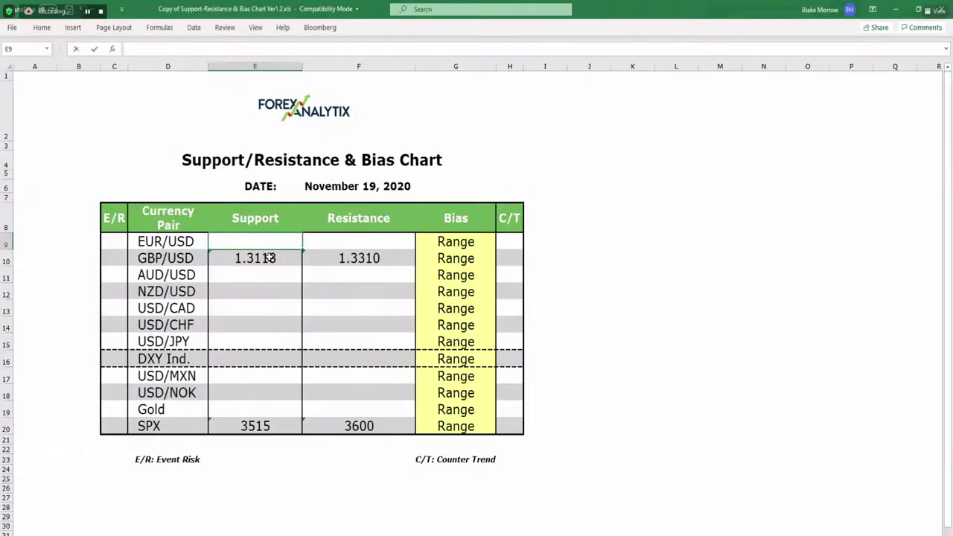
text(1.1800)
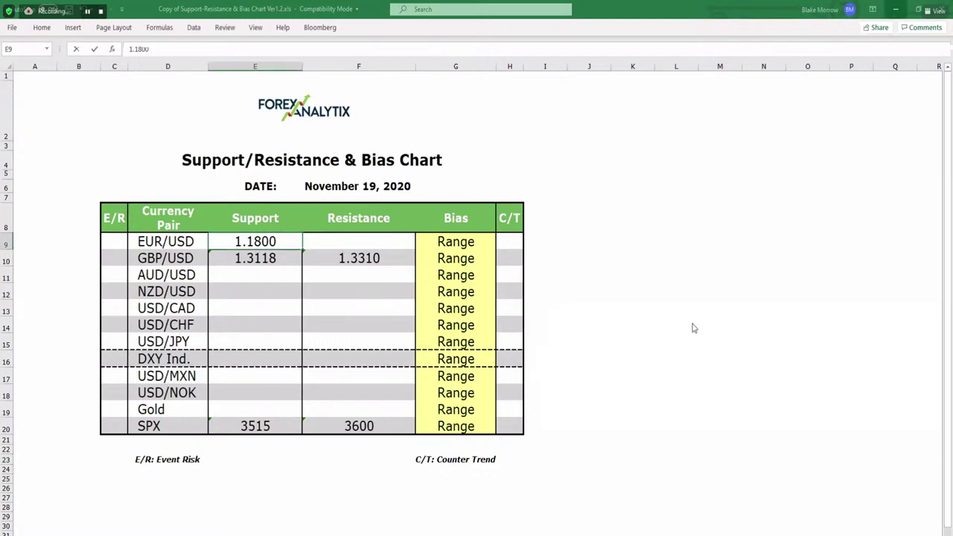
Step: Check the EURUSD chart's upper levels and enter 1.1875 as the EUR/USD resistance in the Excel bias chart
key(alt+Tab)
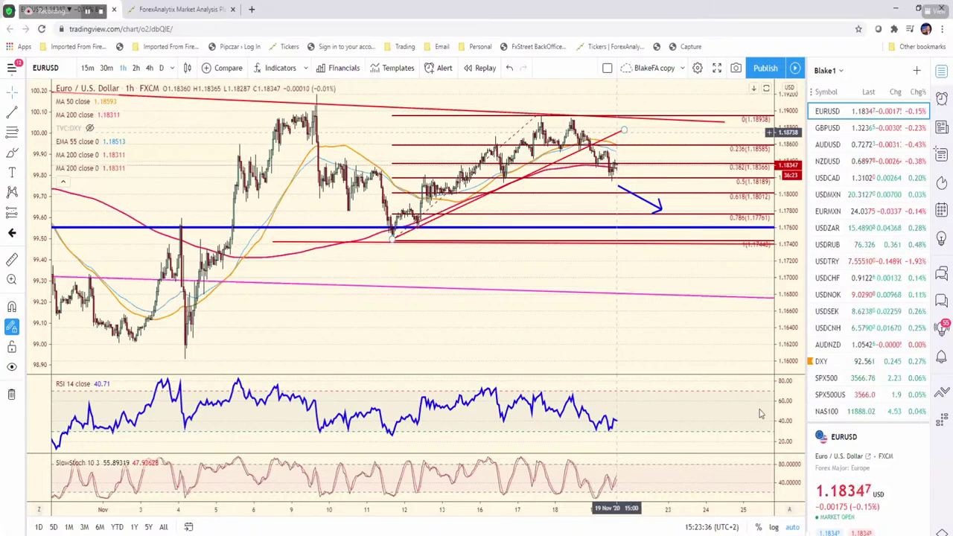
key(alt+Tab)
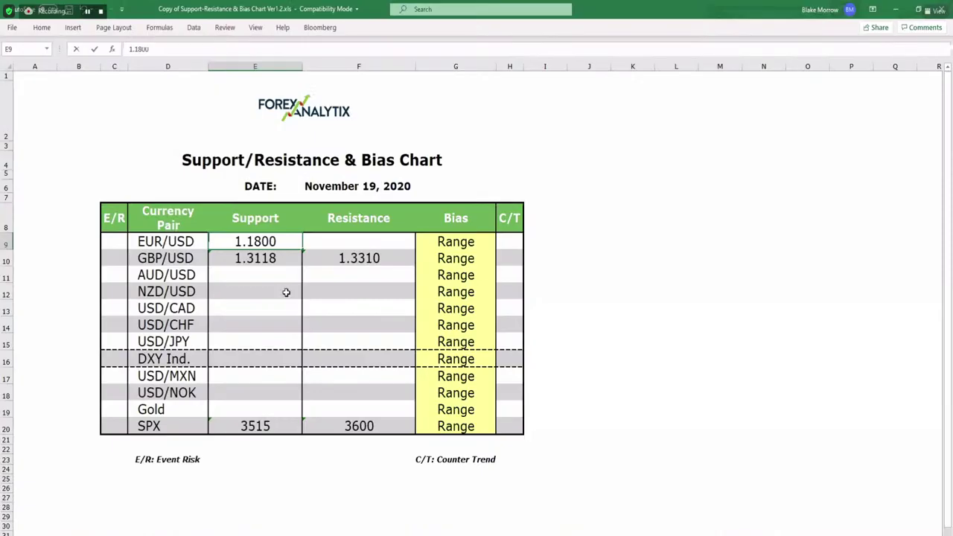
click(370, 242)
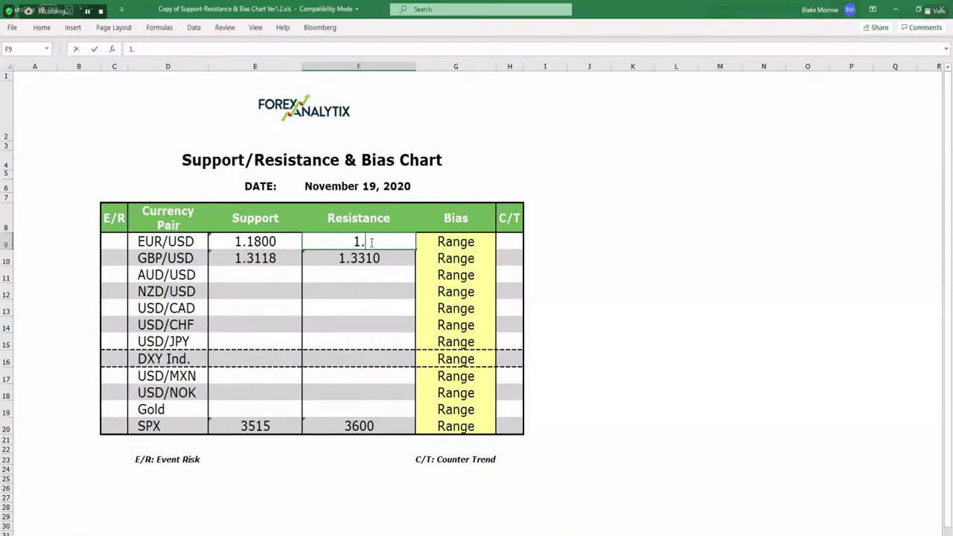
text(1.1875)
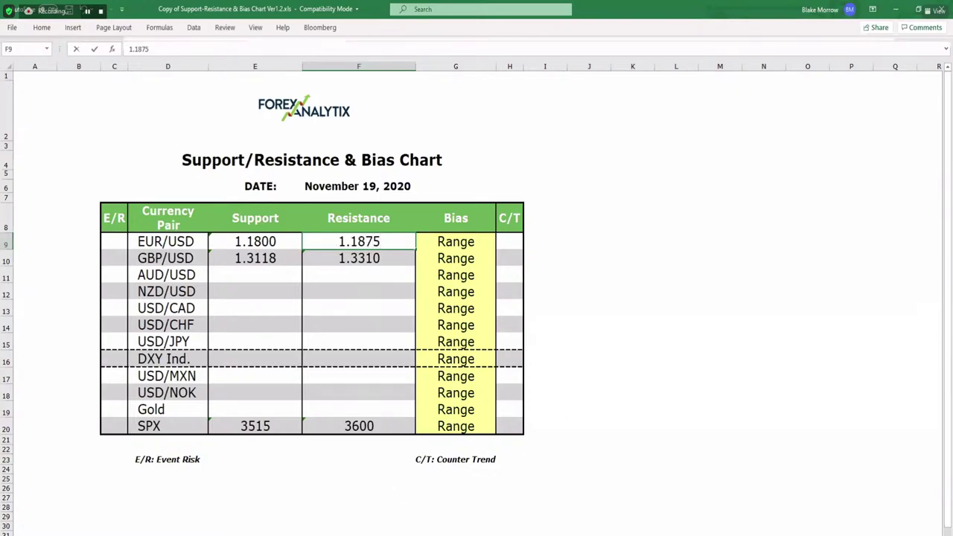
key(Return)
Step: Open the AUDUSD hourly chart in TradingView and examine the retracement levels around the mid-November highs and lows
key(alt+Tab)
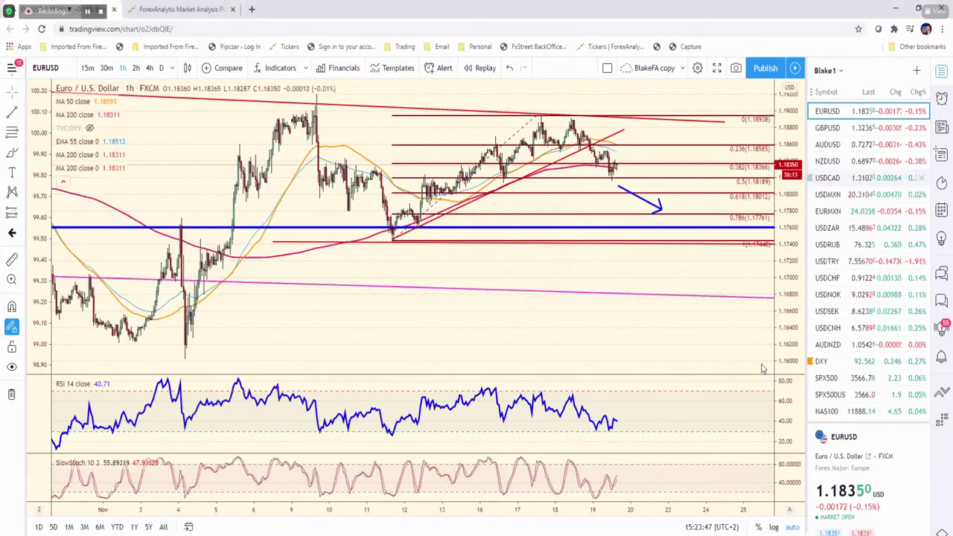
key(Down)
key(Down)
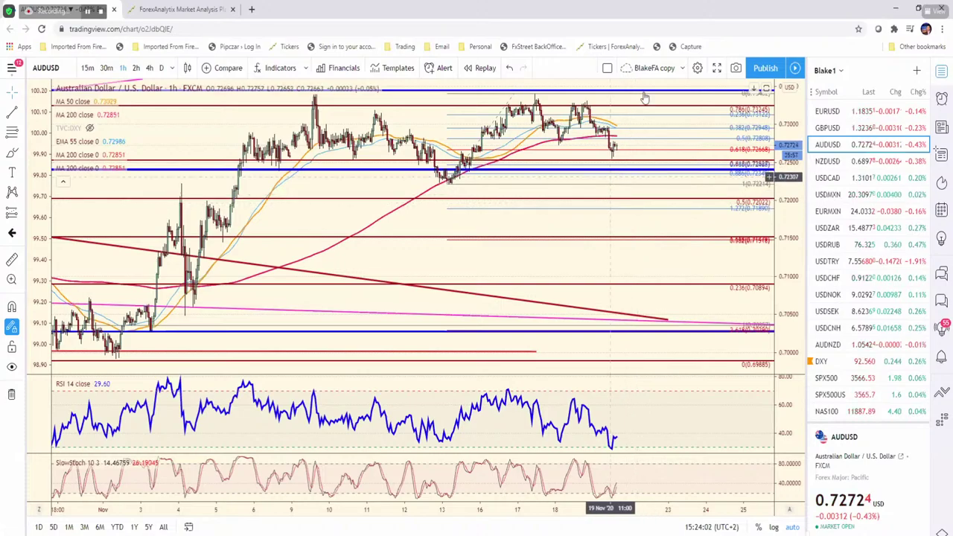
scroll(647, 98, down, 5)
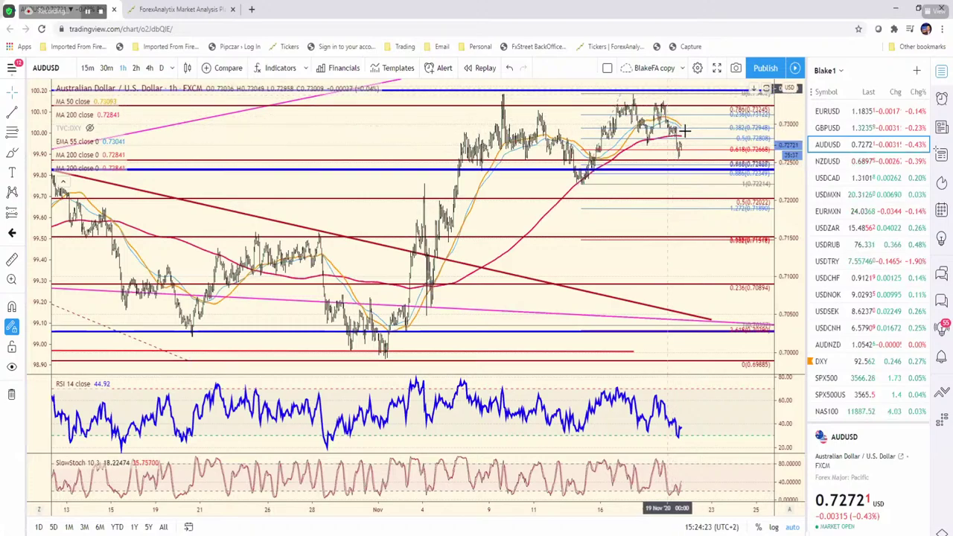
scroll(609, 183, up, 3)
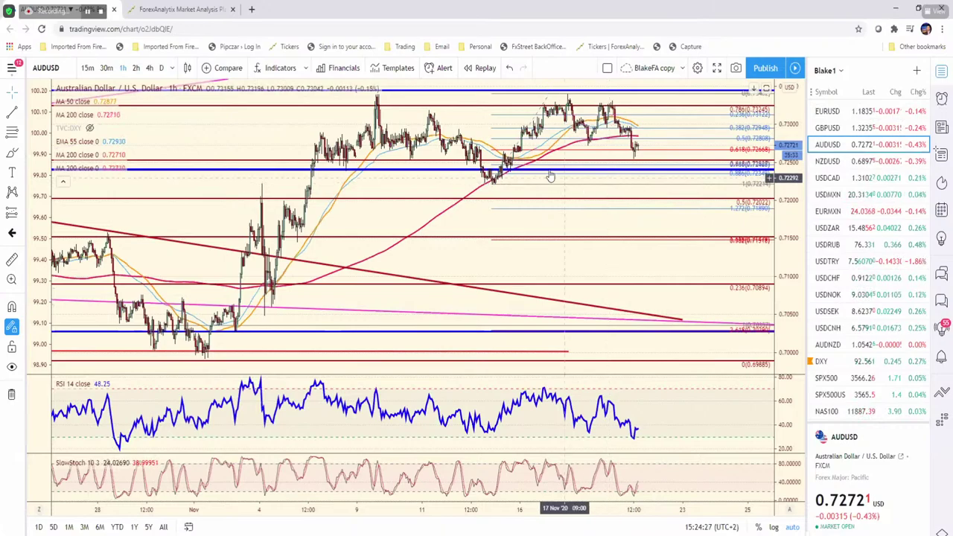
scroll(223, 171, down, 3)
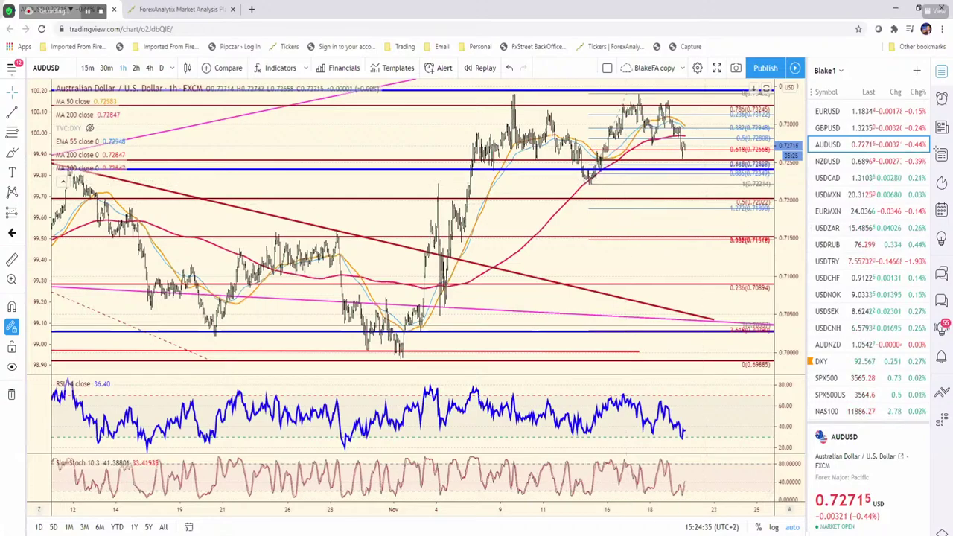
Step: Enter .7220 as the support and .7340 as the resistance in the AUD/USD row of the Excel bias chart
key(alt+Tab)
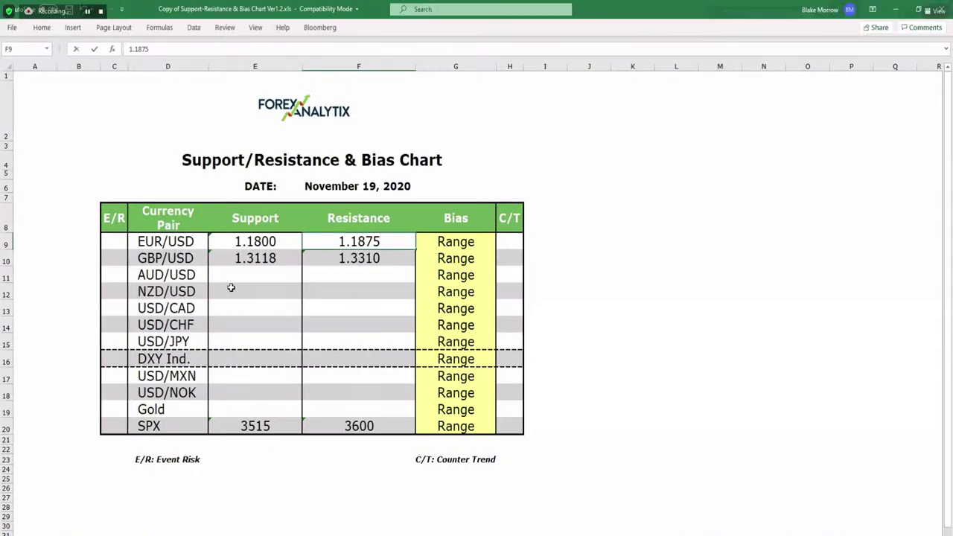
click(260, 279)
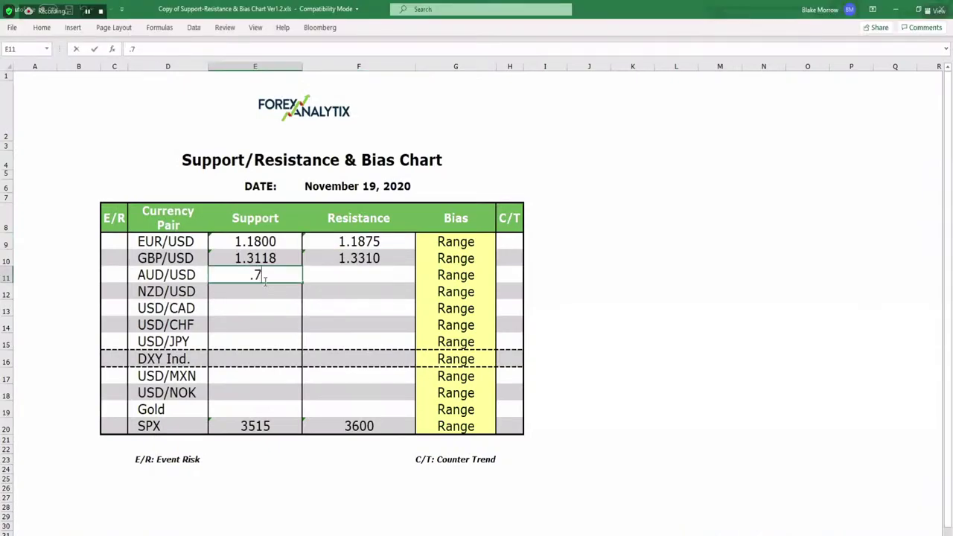
text(.7220)
click(349, 275)
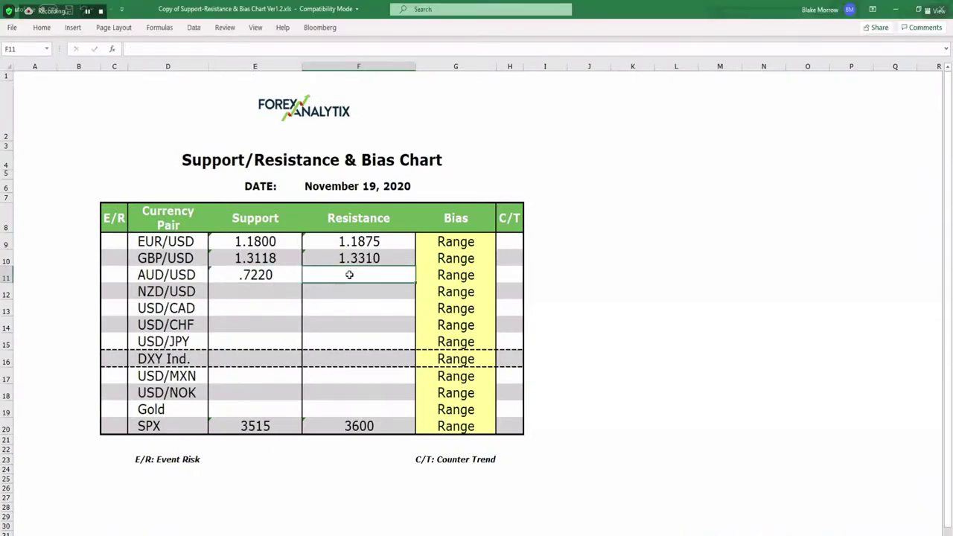
text(.7340)
key(Return)
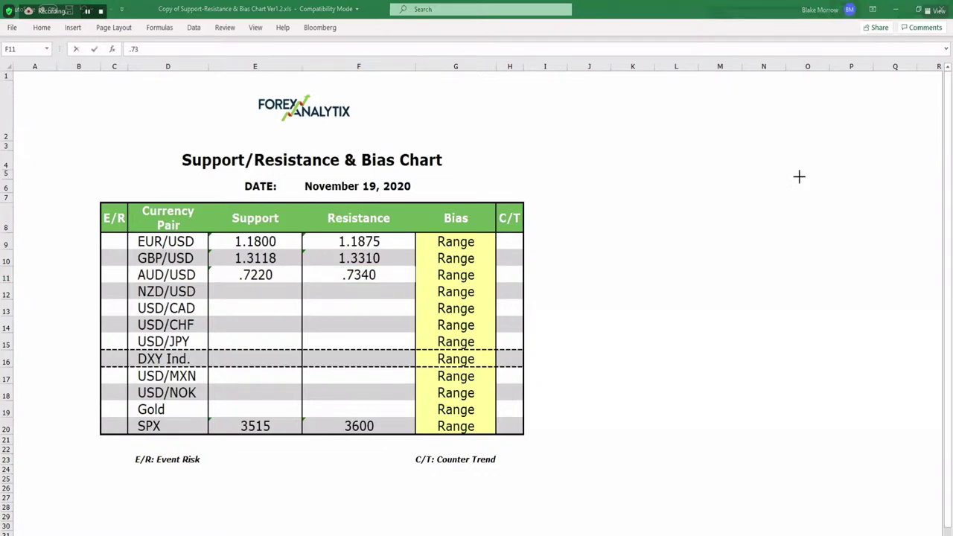
Step: Switch to TradingView, open the NZDUSD hourly chart and examine its channel lines and retracement levels around the November highs and lows
key(alt+Tab)
click(827, 161)
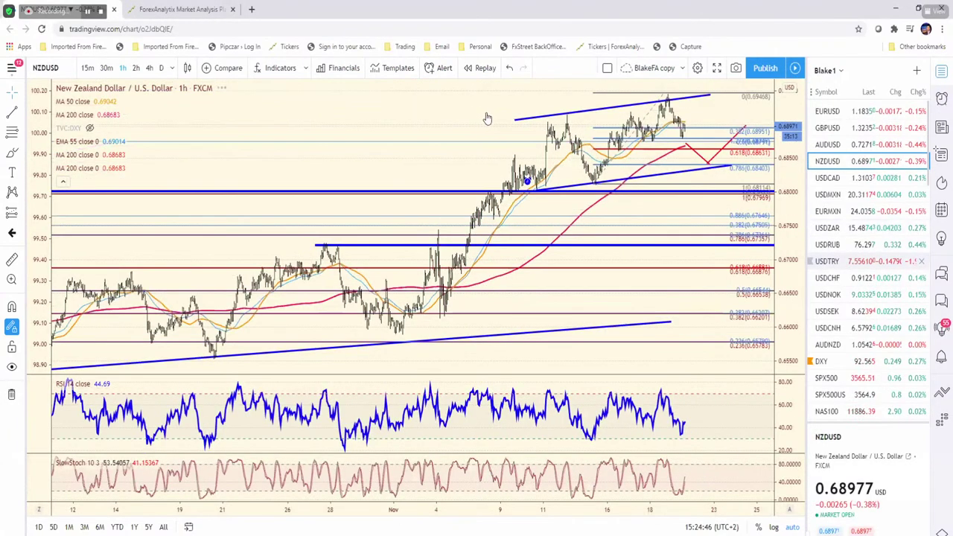
scroll(495, 111, up, 3)
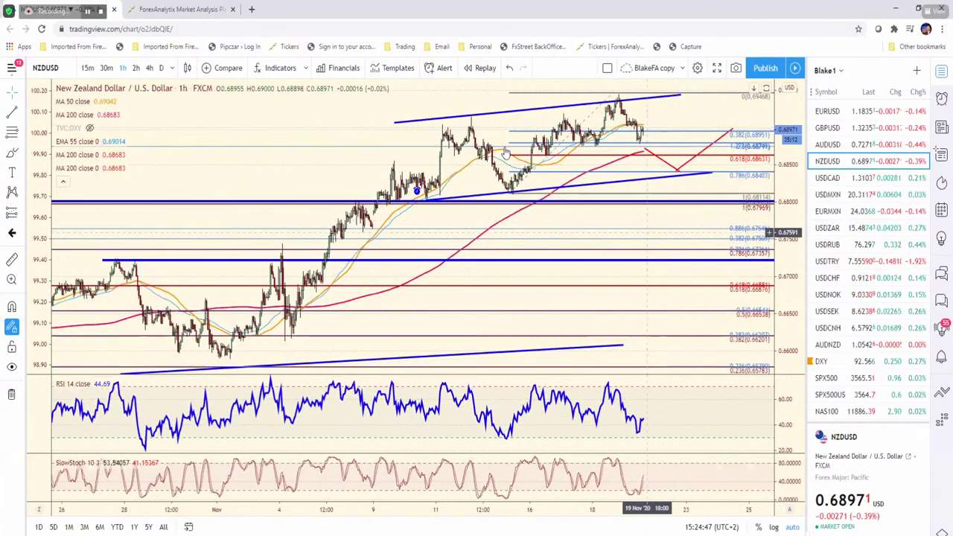
scroll(536, 193, down, 2)
click(703, 95)
scroll(733, 178, down, 3)
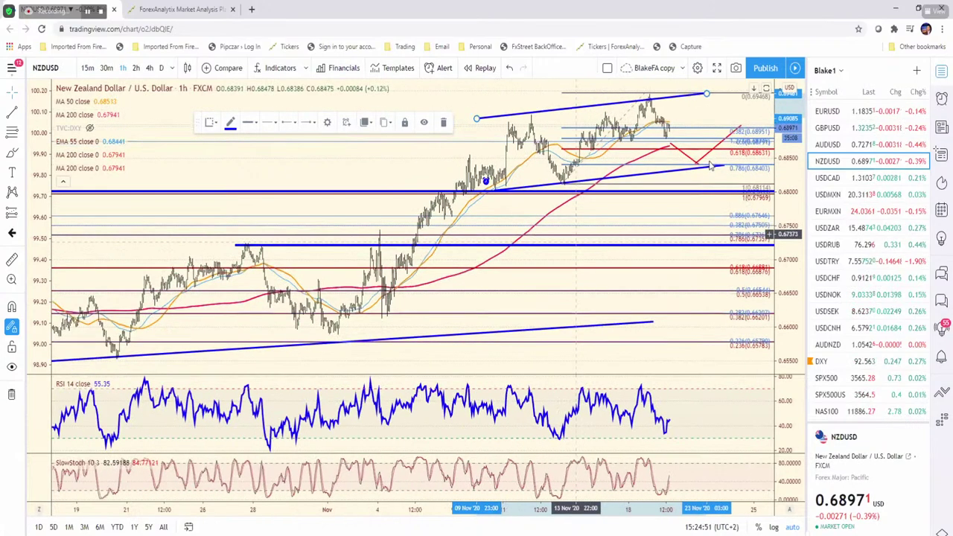
scroll(711, 166, down, 2)
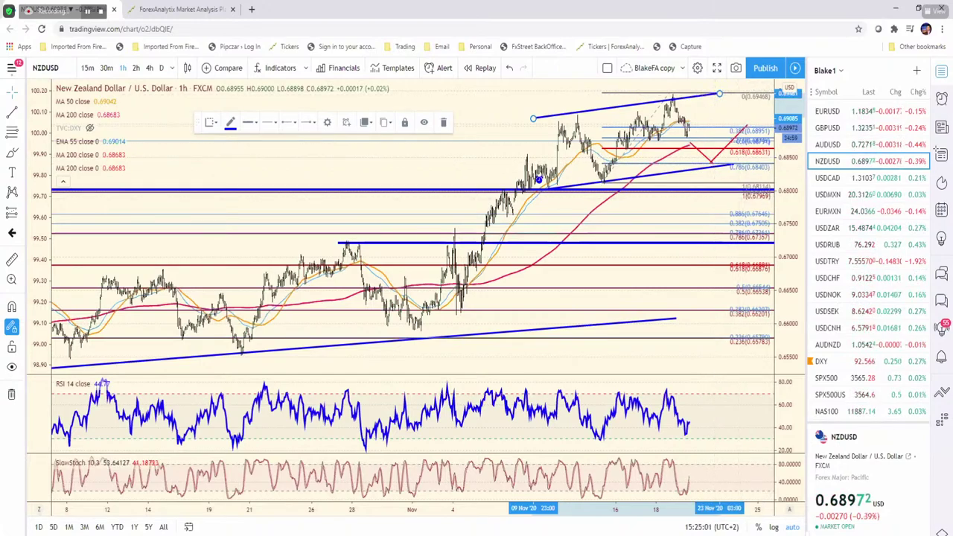
Step: In the Excel bias chart, enter .6800/.6840 as the NZD/USD support and .6940 as its resistance
key(alt+Tab)
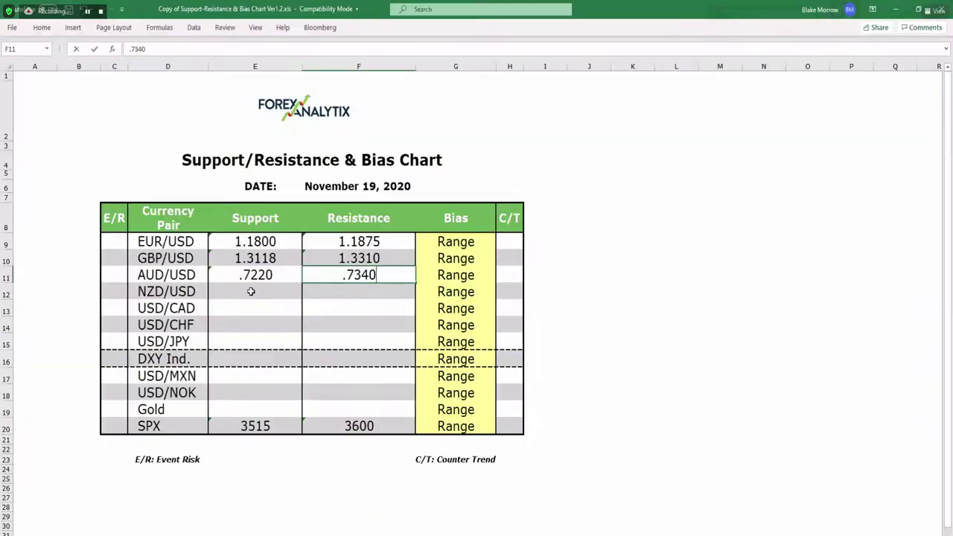
click(282, 291)
text(.68)
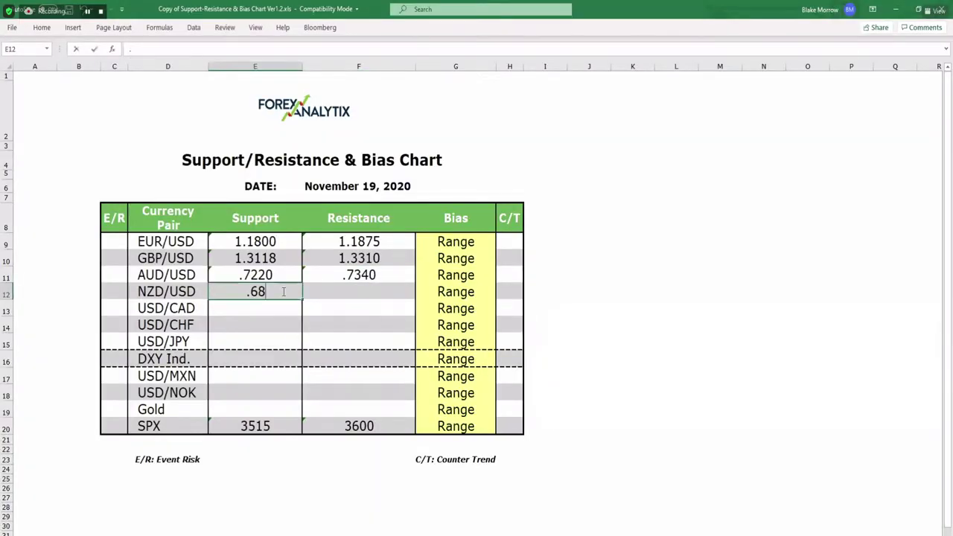
text(00/.6840)
click(373, 288)
text(.695)
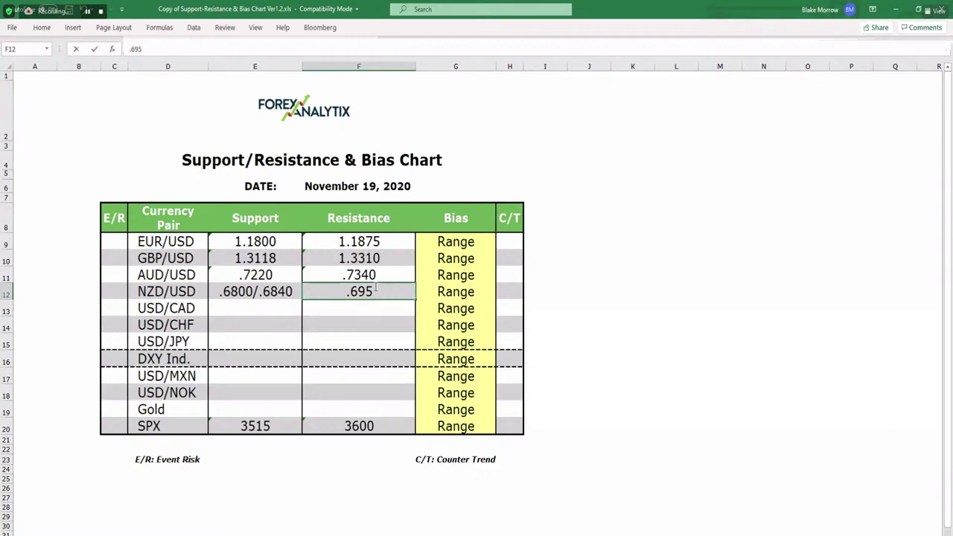
key(BackSpace)
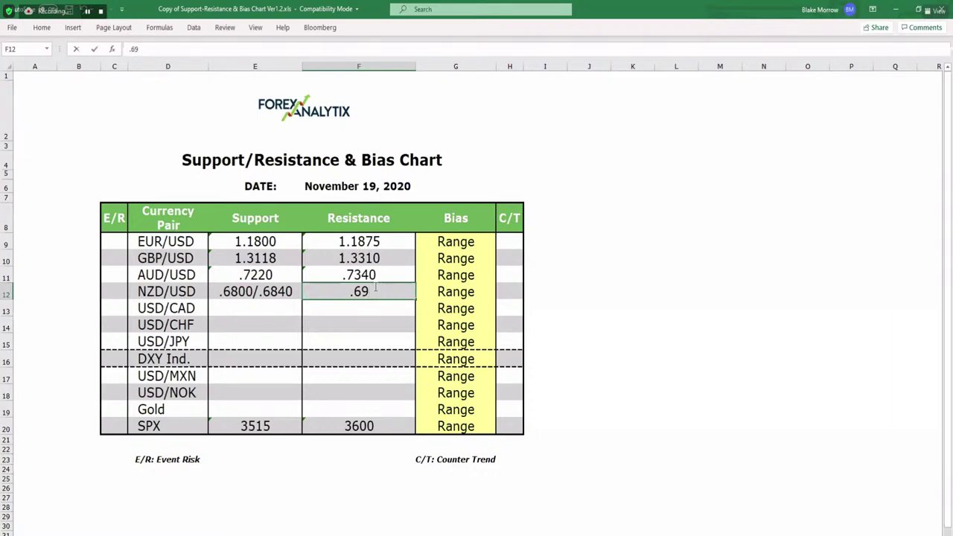
text(40)
Step: Set the NZD/USD bias to Bullish
click(433, 292)
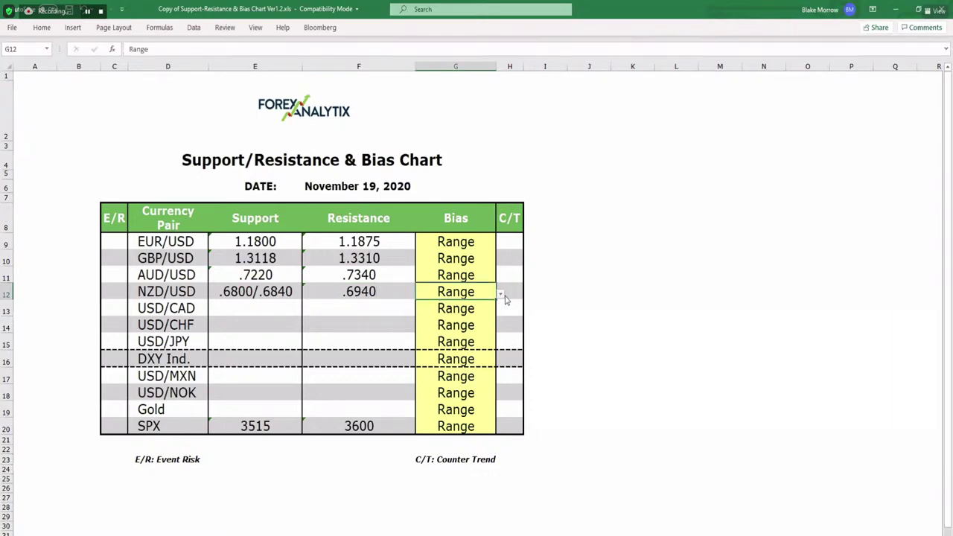
click(501, 294)
click(487, 312)
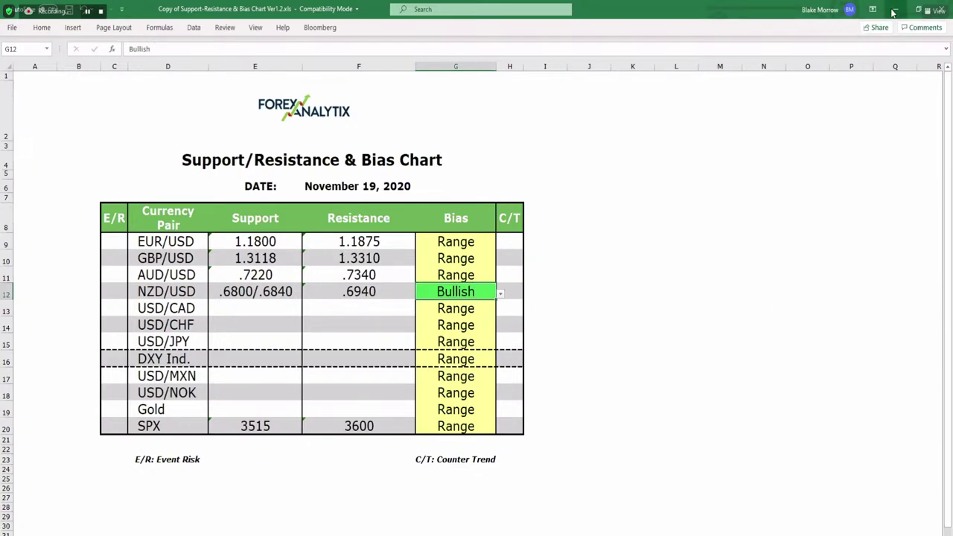
Step: Return to the NZDUSD chart in TradingView and shift the red projected path to start at about 0.6870 and dip to about 0.6842
key(alt+Tab)
scroll(596, 183, up, 3)
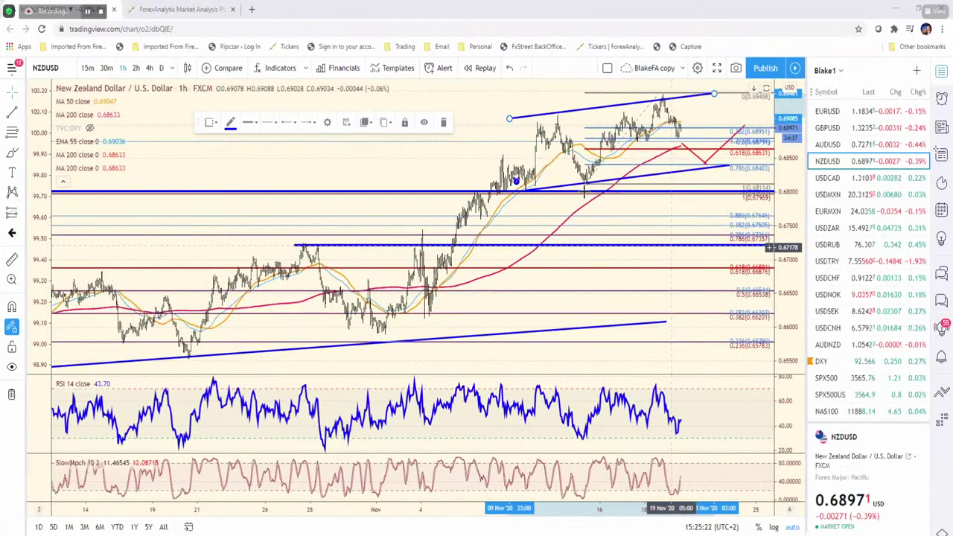
click(580, 179)
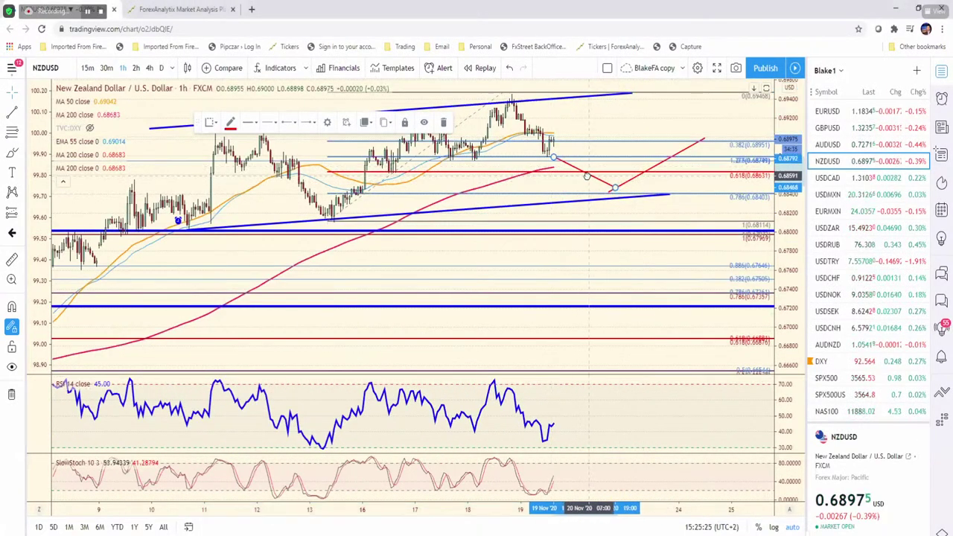
drag(580, 179, 575, 180)
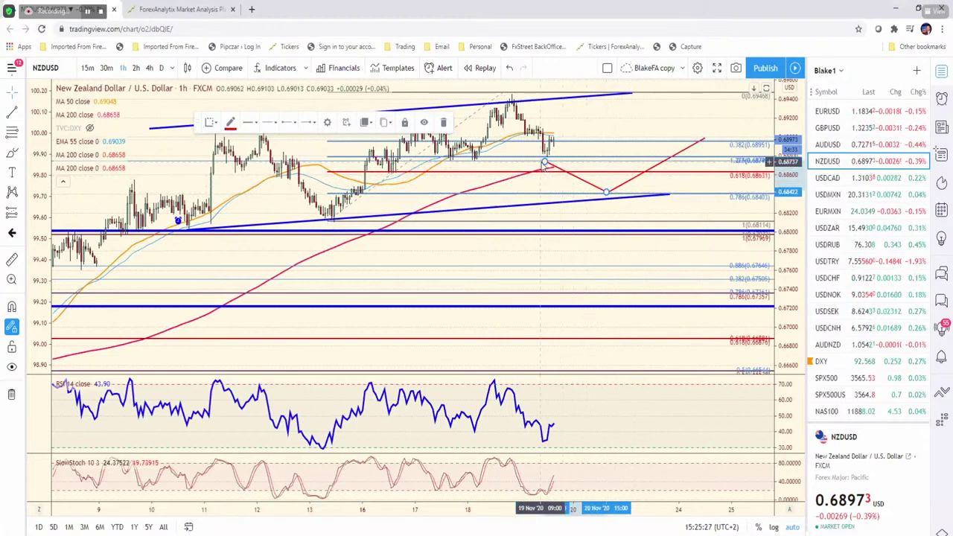
scroll(558, 205, down, 4)
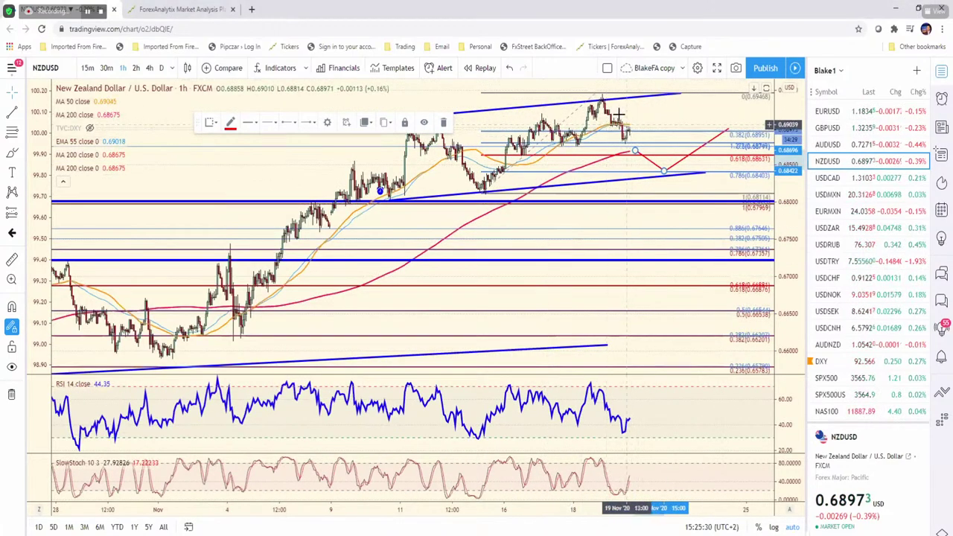
scroll(635, 105, down, 2)
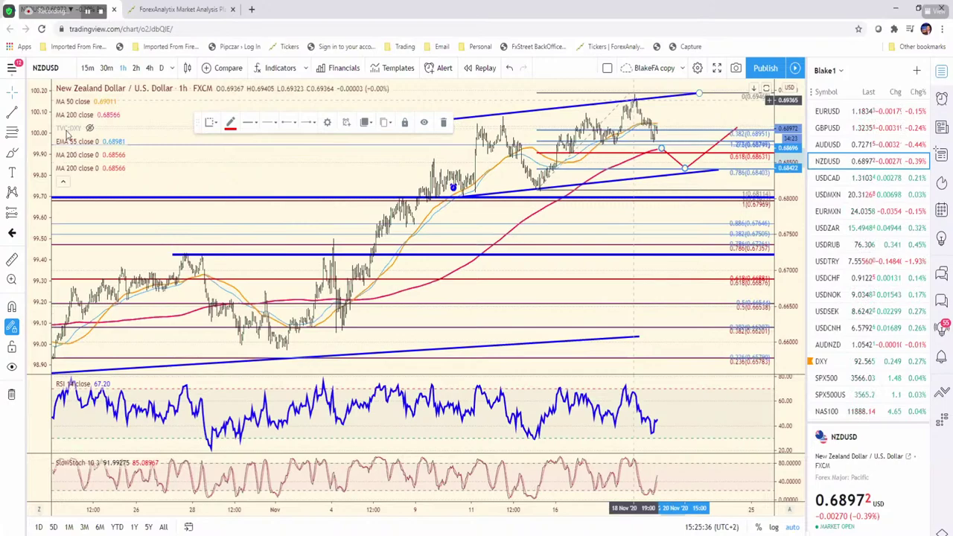
scroll(208, 149, up, 2)
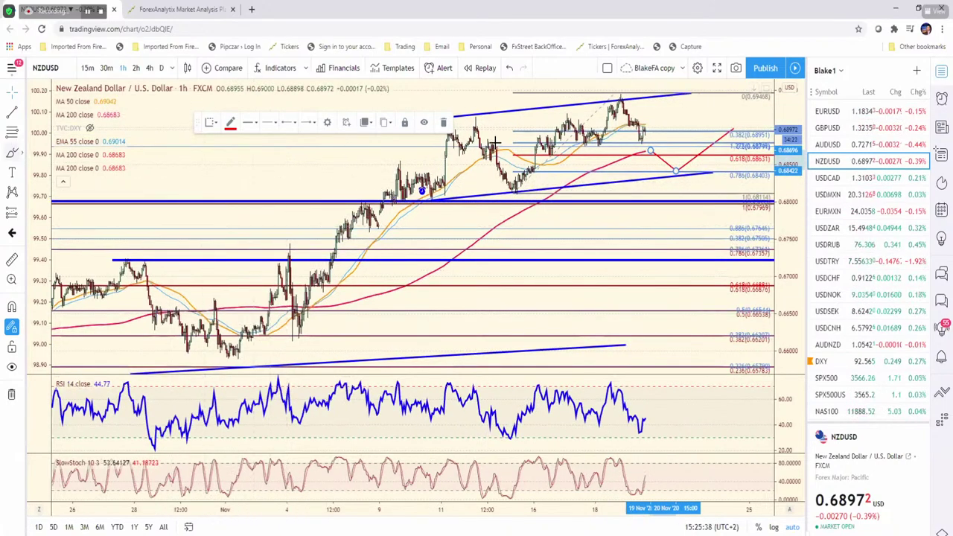
Step: Draw a Fibonacci projection on NZDUSD from the 12 November high to the 13 November low, check its levels, and remove it
key(alt+f)
click(474, 115)
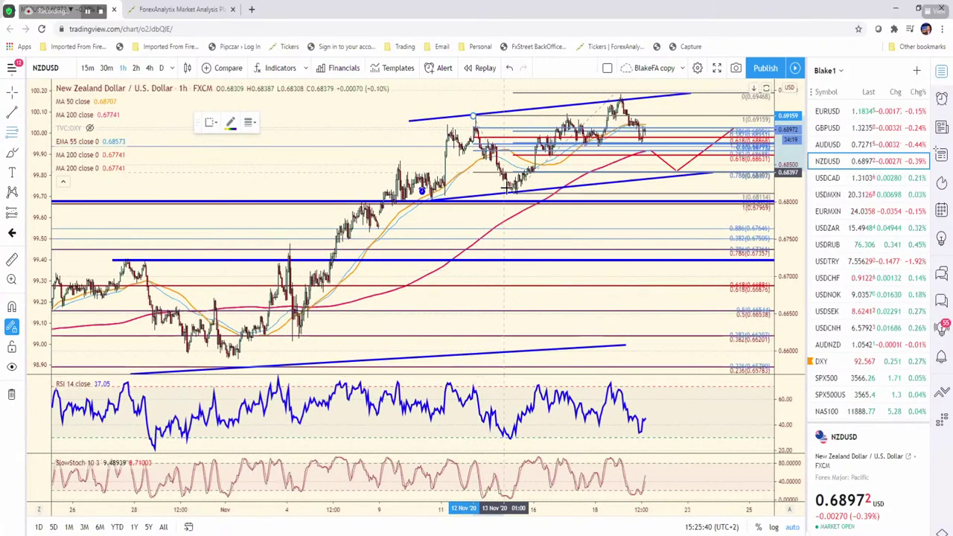
click(514, 192)
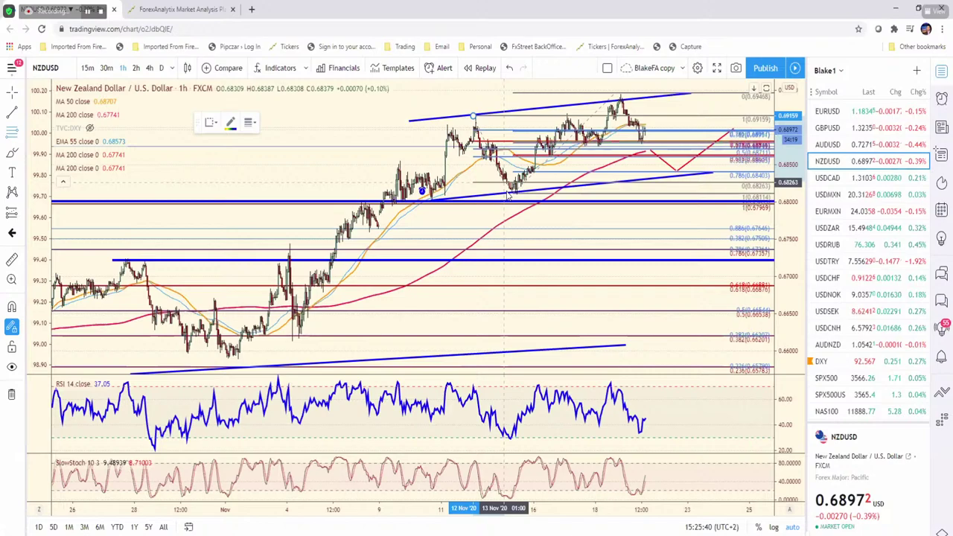
right_click(229, 207)
key(Escape)
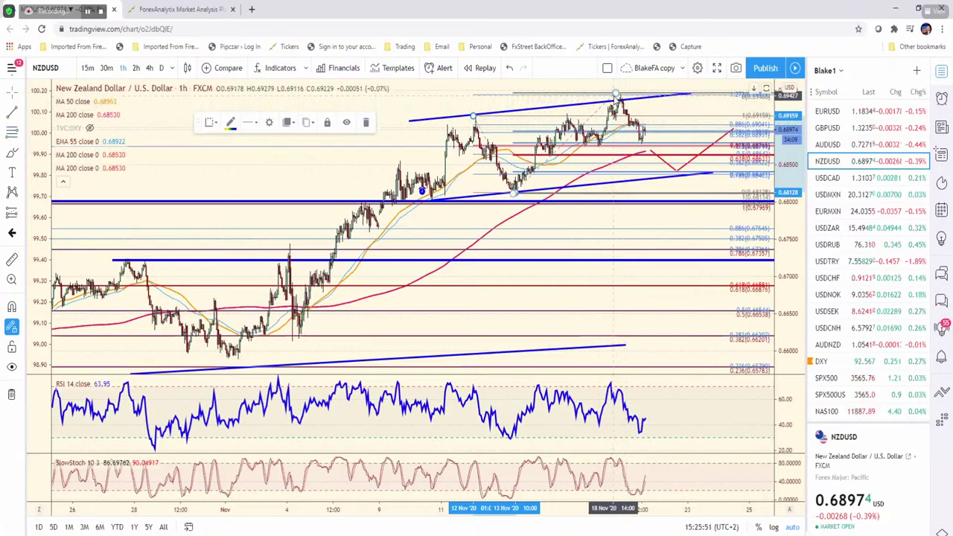
right_click(615, 96)
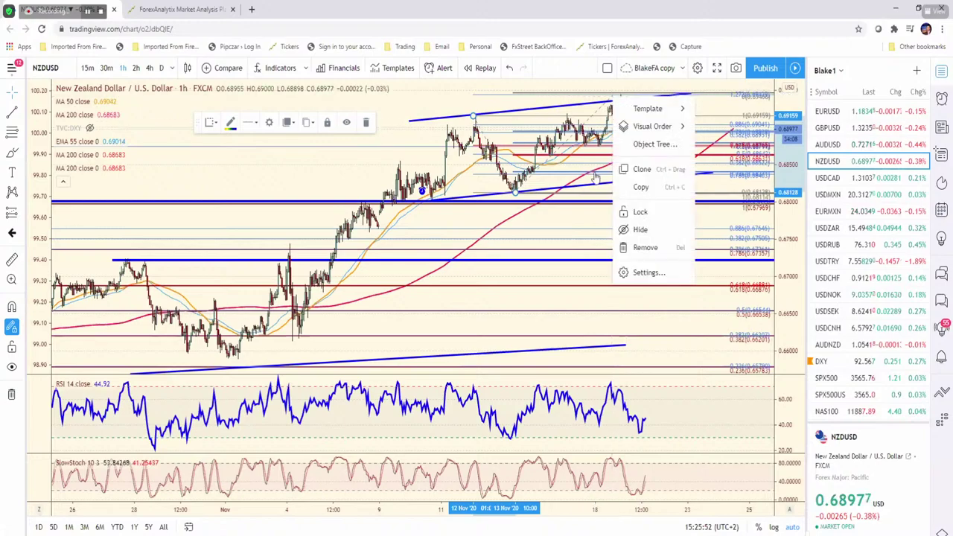
click(643, 249)
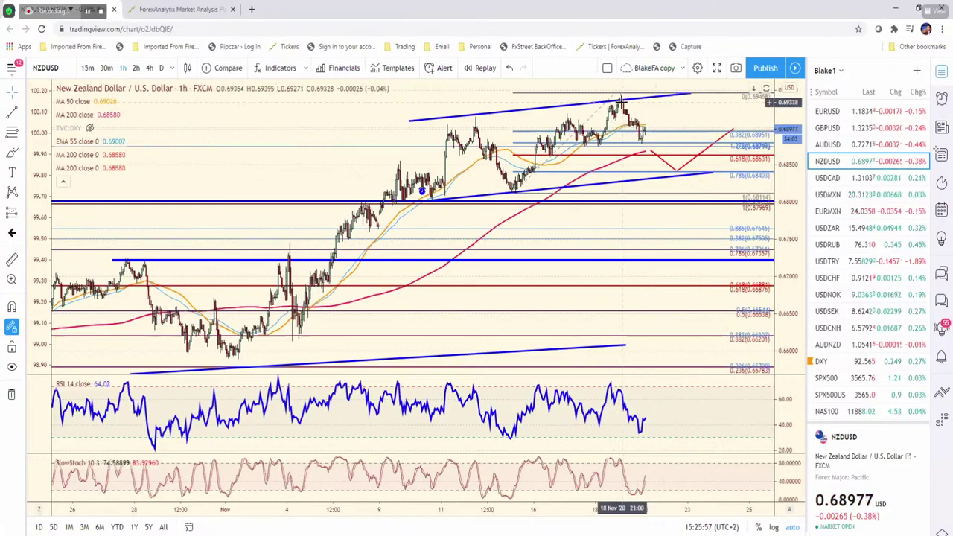
Step: Review the latest NZDUSD price action, then open the USDCAD hourly chart and examine its retracement levels since early November
scroll(648, 159, up, 5)
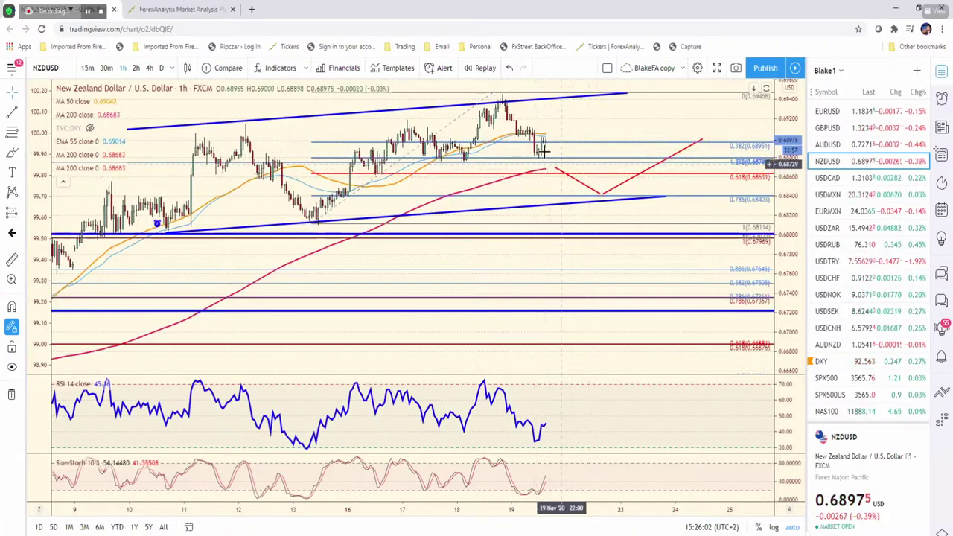
scroll(617, 141, down, 1)
scroll(617, 142, down, 4)
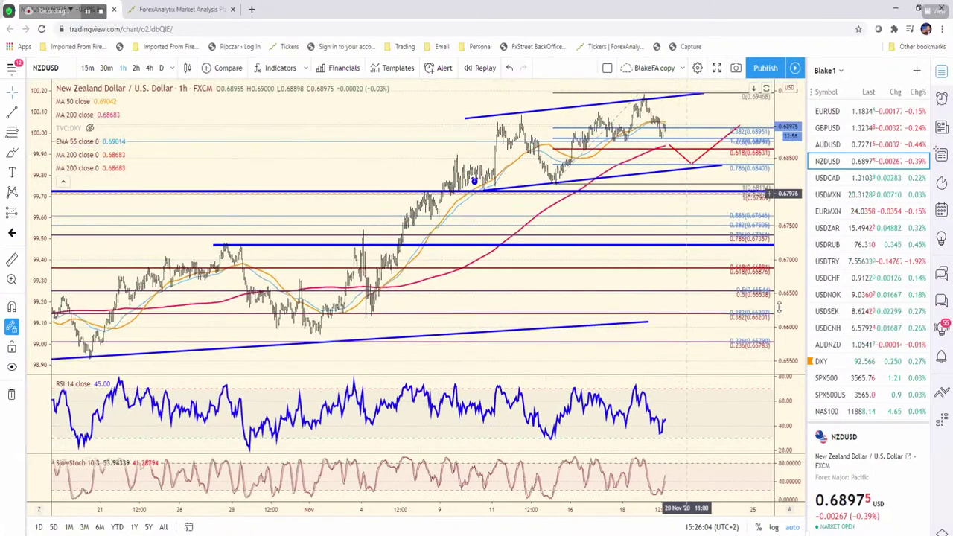
click(834, 192)
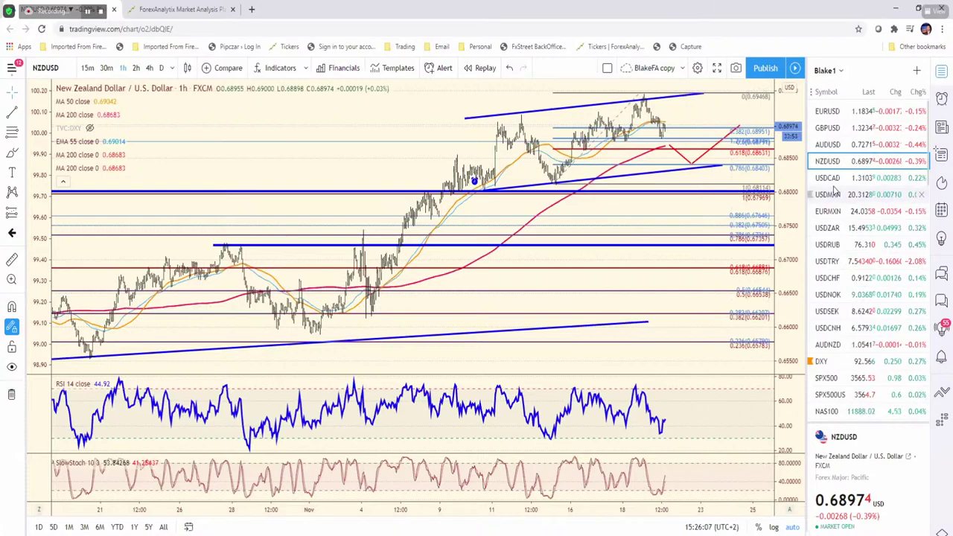
click(833, 179)
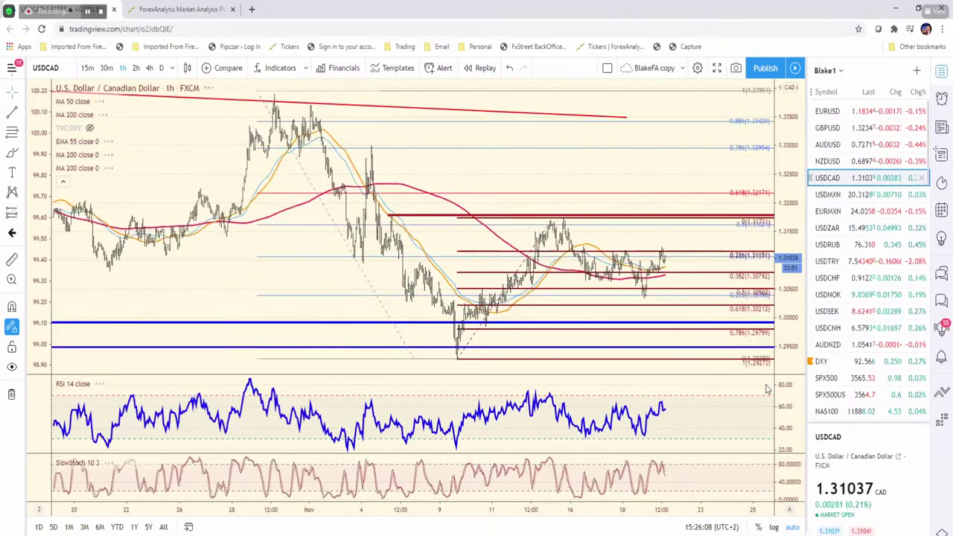
scroll(559, 351, up, 5)
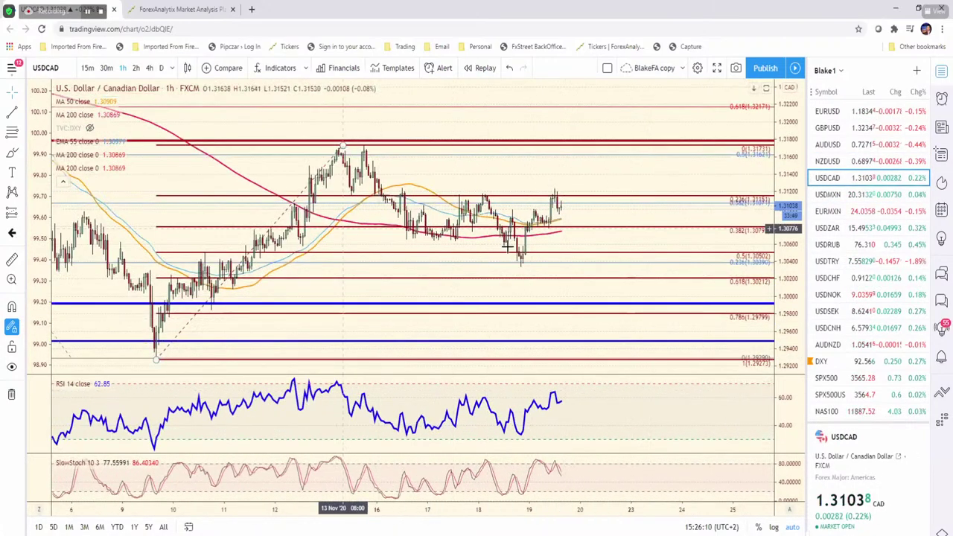
scroll(555, 272, down, 5)
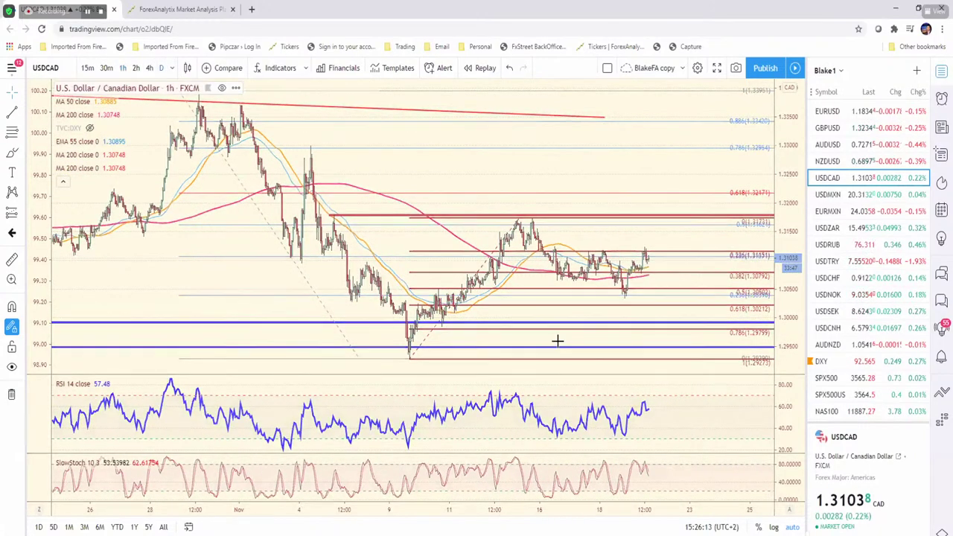
Step: Switch the USDCAD chart to the 1D interval and examine its longer-term trendlines, support lines and retracement levels
text(1D)
key(Return)
scroll(543, 145, up, 10)
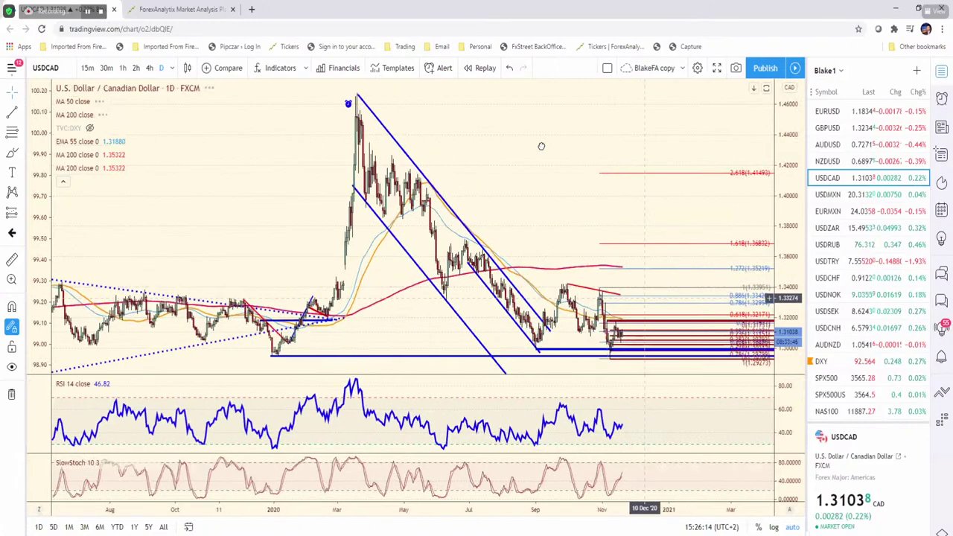
scroll(588, 320, down, 3)
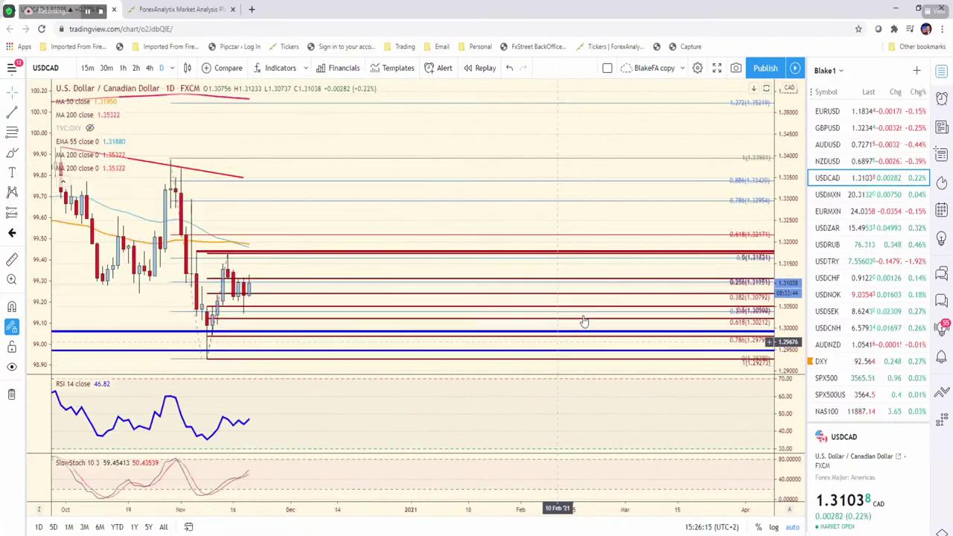
right_click(593, 321)
scroll(600, 322, up, 5)
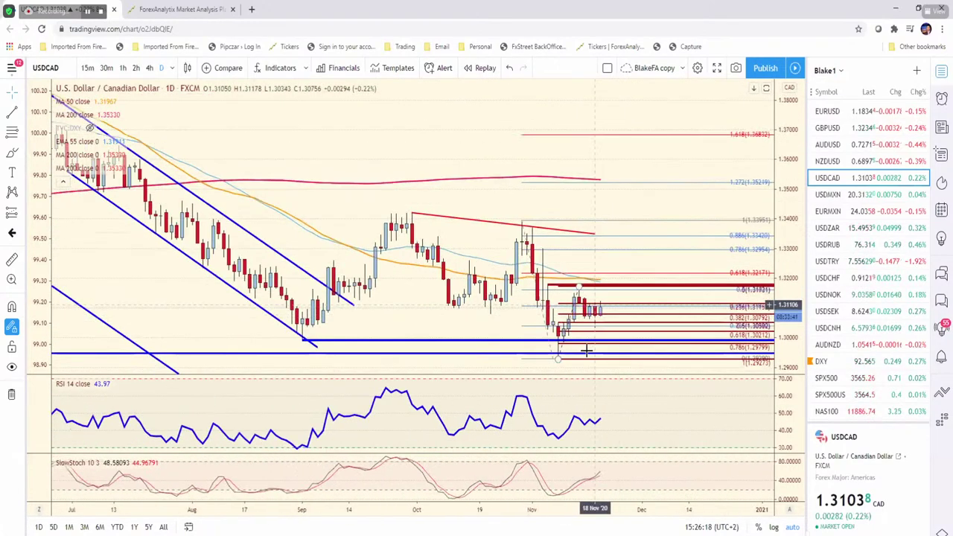
scroll(600, 322, left, 3)
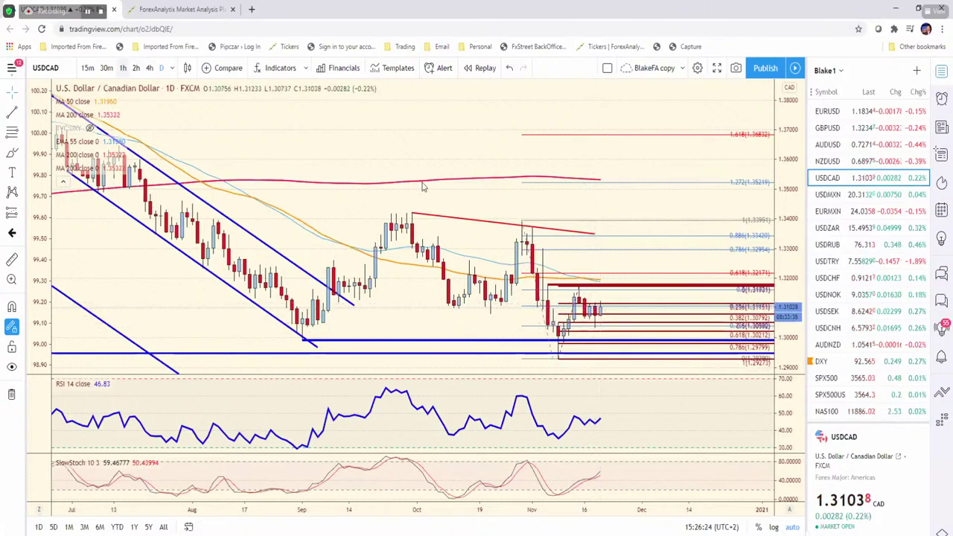
Step: Return the USDCAD chart to the 1h interval and check its retracement levels against the mid-November highs and lows
click(125, 69)
scroll(628, 259, down, 4)
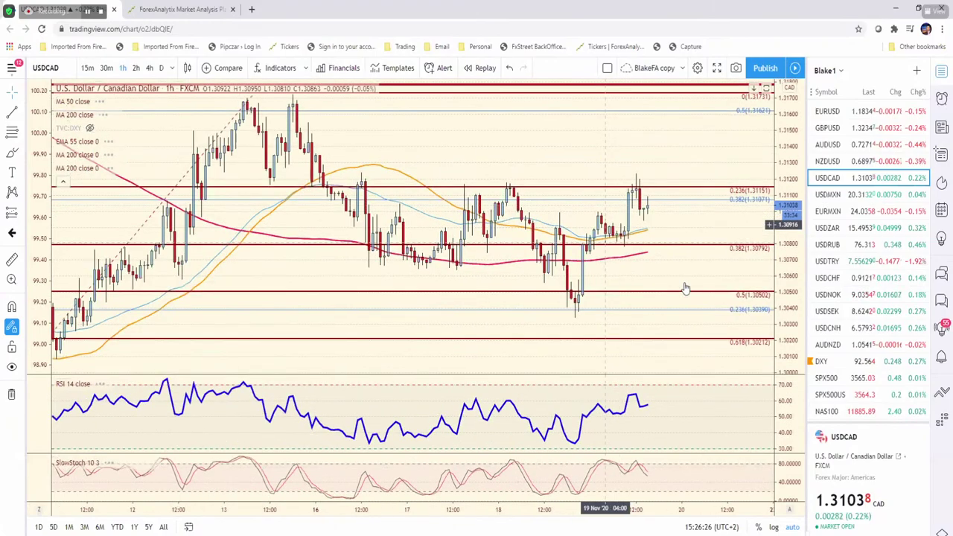
scroll(647, 223, down, 3)
scroll(598, 177, up, 3)
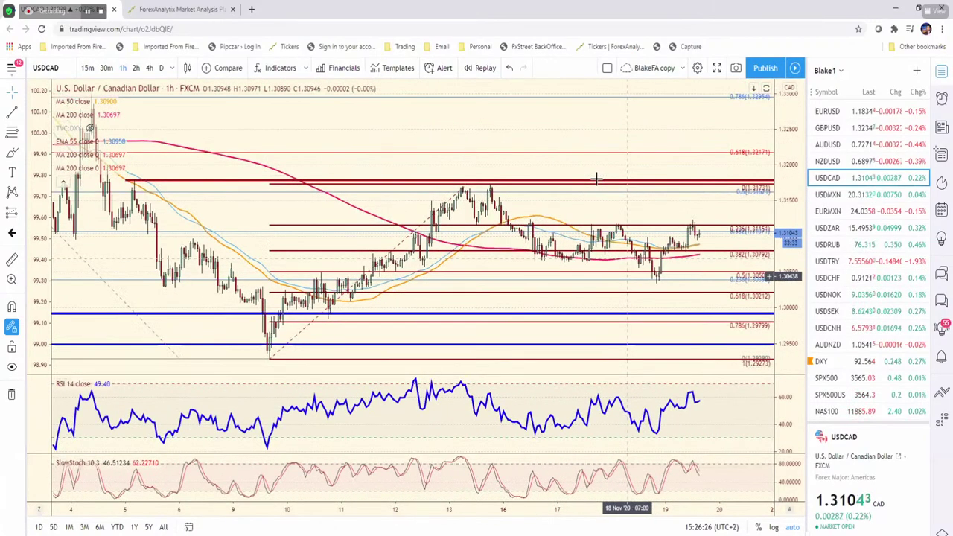
scroll(596, 179, down, 3)
scroll(597, 179, up, 2)
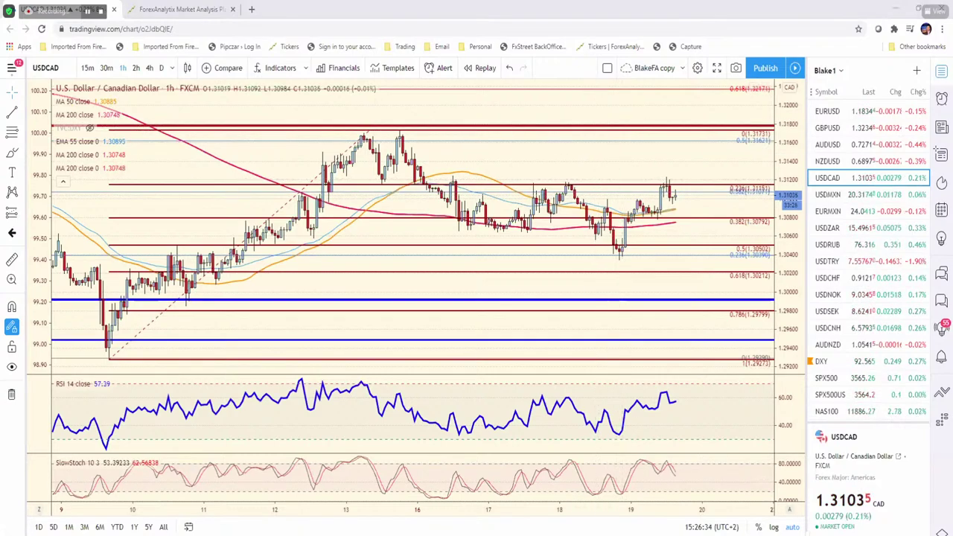
Step: In the Support/Resistance & Bias spreadsheet, enter 1.3120/1.3175 as the USD/CAD resistance
key(alt+Tab)
click(351, 315)
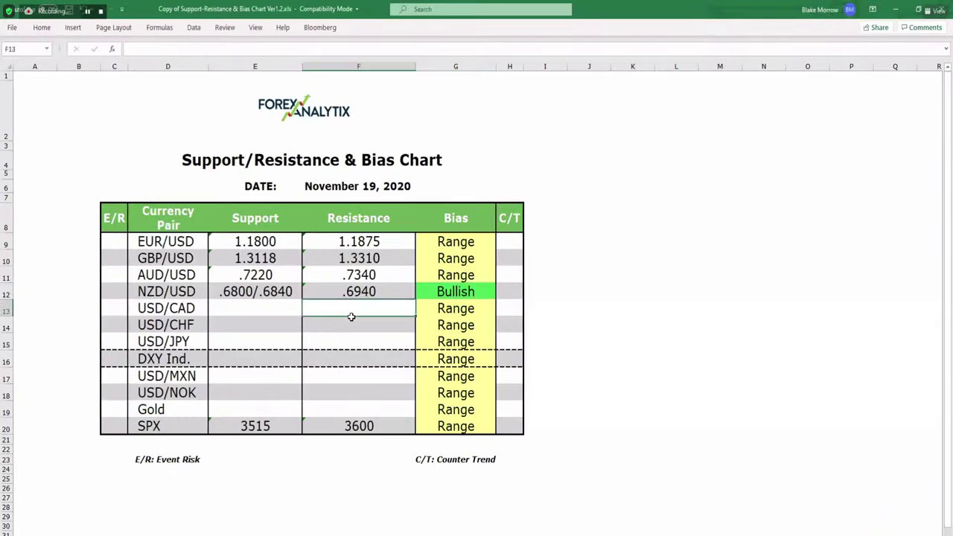
text(1.3120/1.3175)
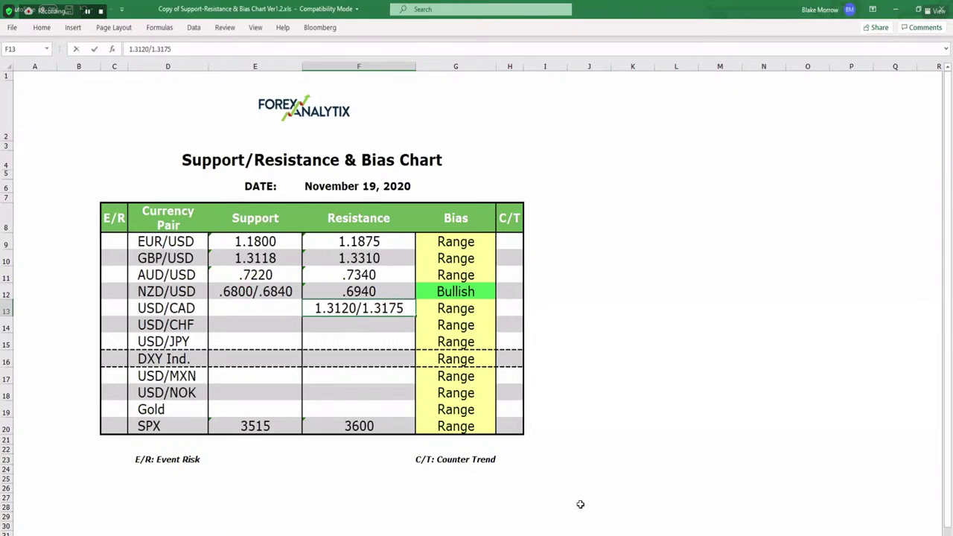
key(Return)
Step: On the USDCAD chart, draw a dip to about 1.3066 with a rebound, and a near-horizontal support line from 16 to 20 November at about 1.3064
key(alt+Tab)
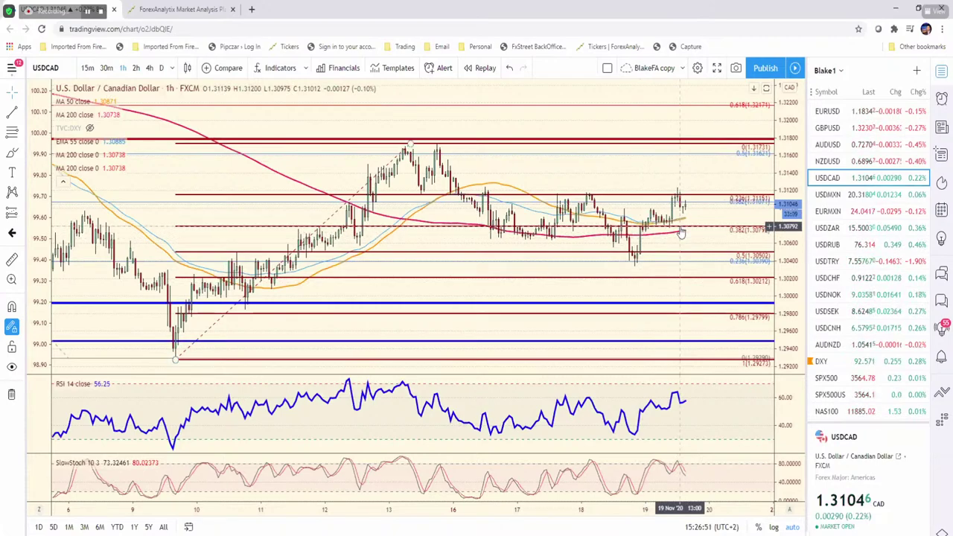
scroll(654, 320, up, 2)
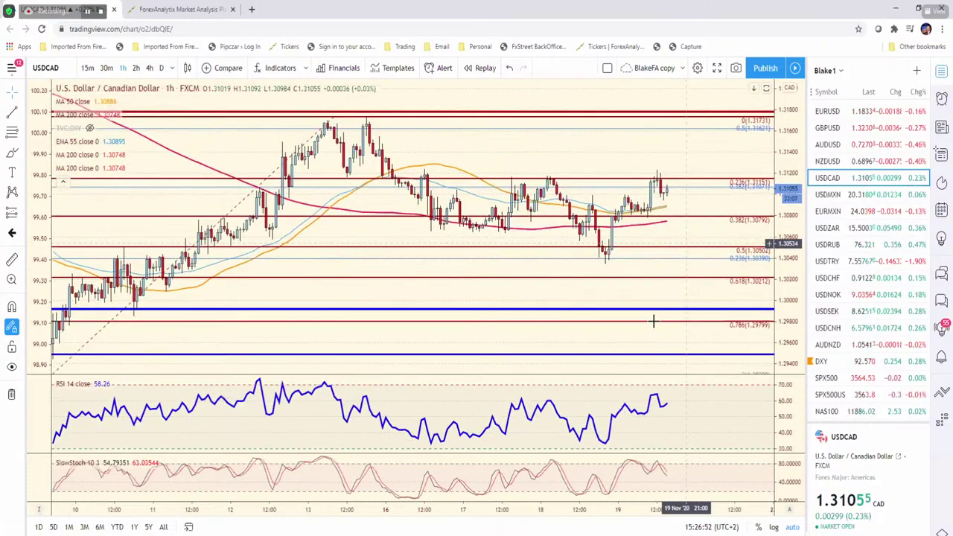
scroll(654, 321, up, 2)
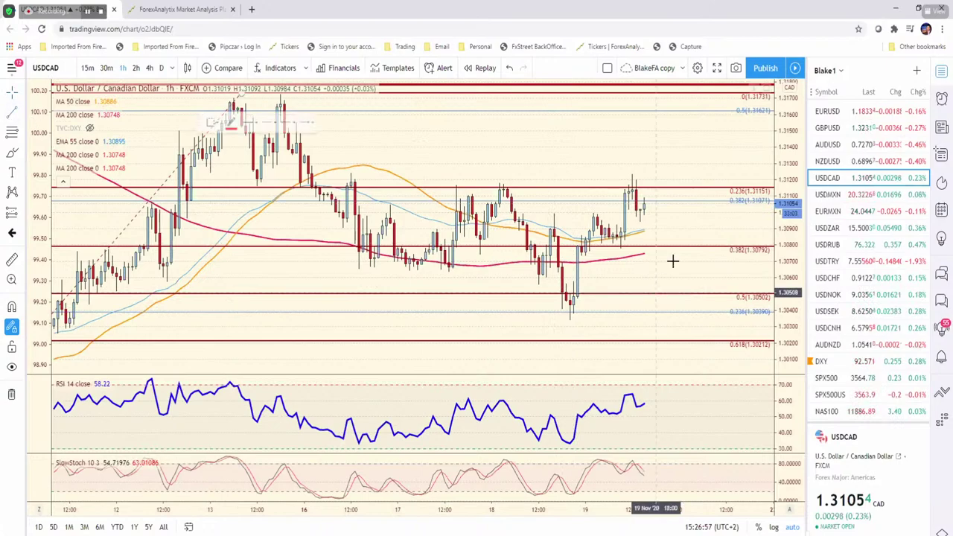
click(640, 225)
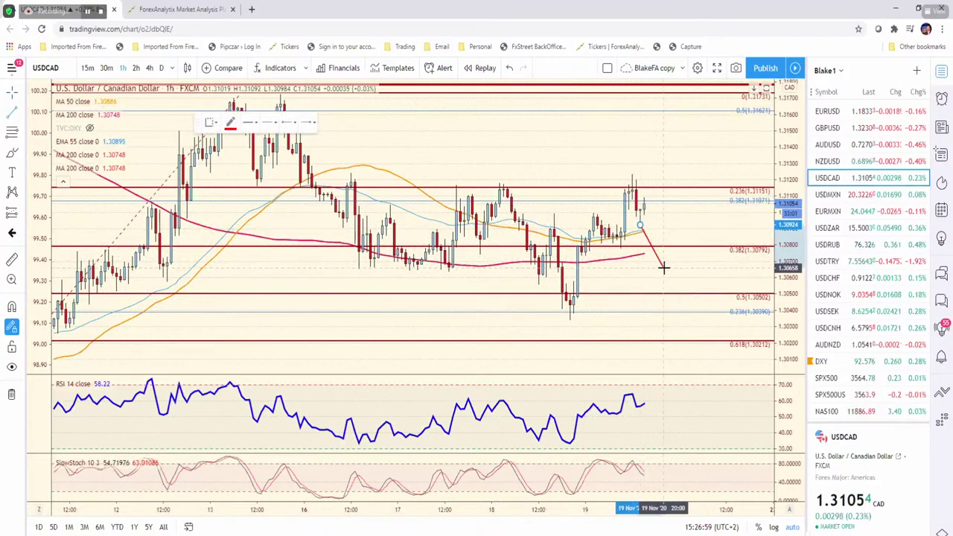
click(664, 266)
double_click(702, 211)
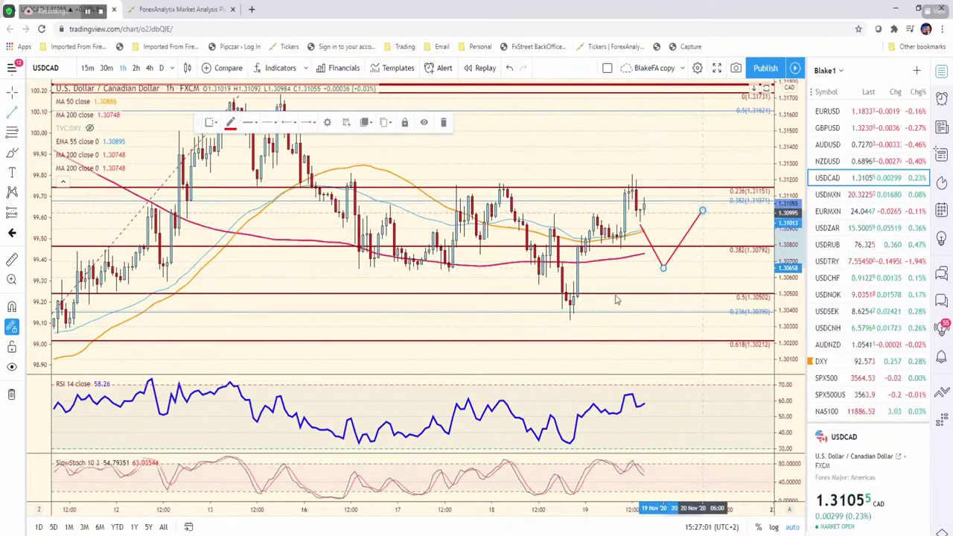
click(378, 271)
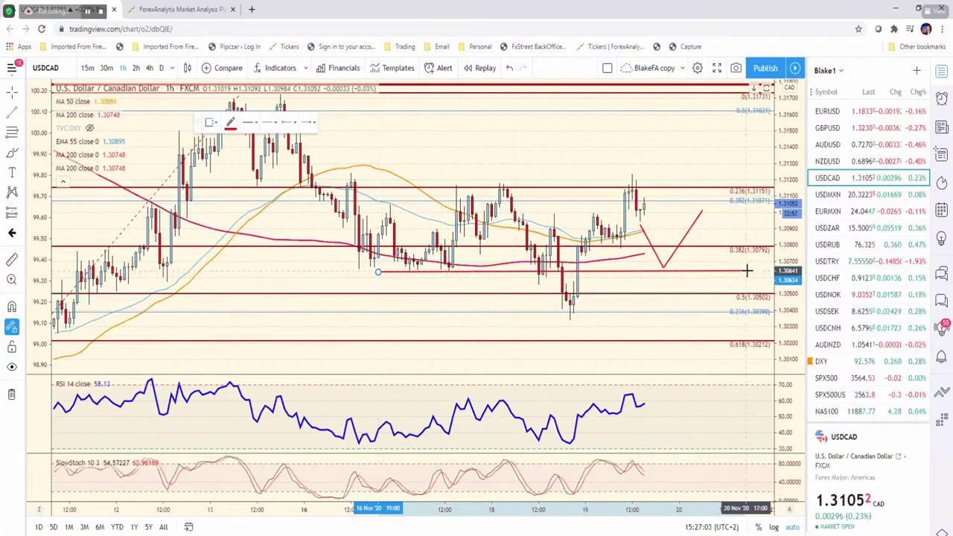
click(745, 270)
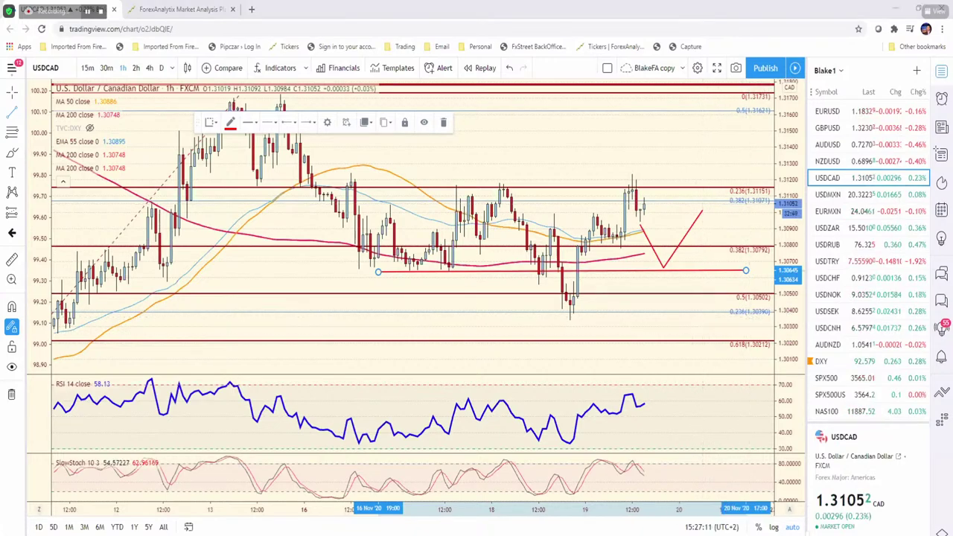
Step: Enter 1.3065 as the USD/CAD support in the bias spreadsheet
key(alt+Tab)
click(285, 314)
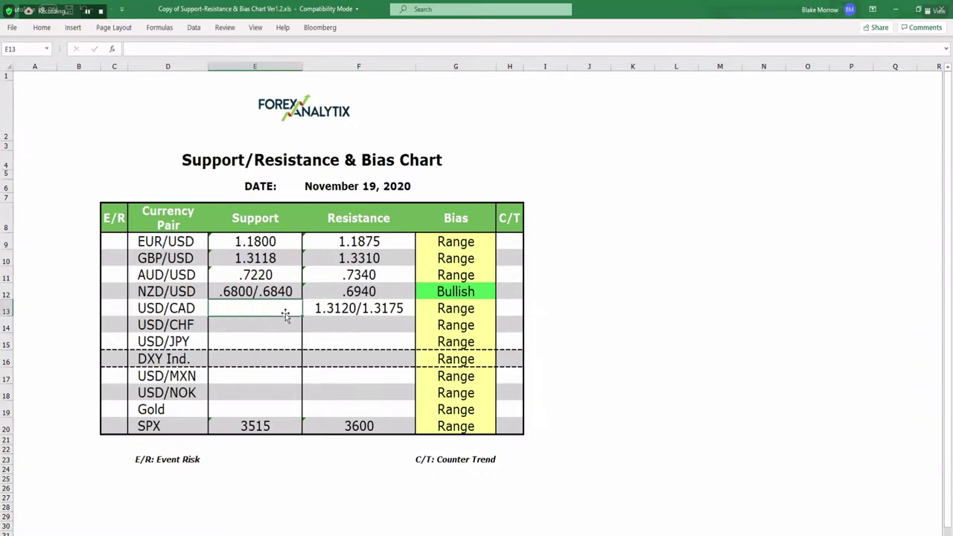
text(1.3065)
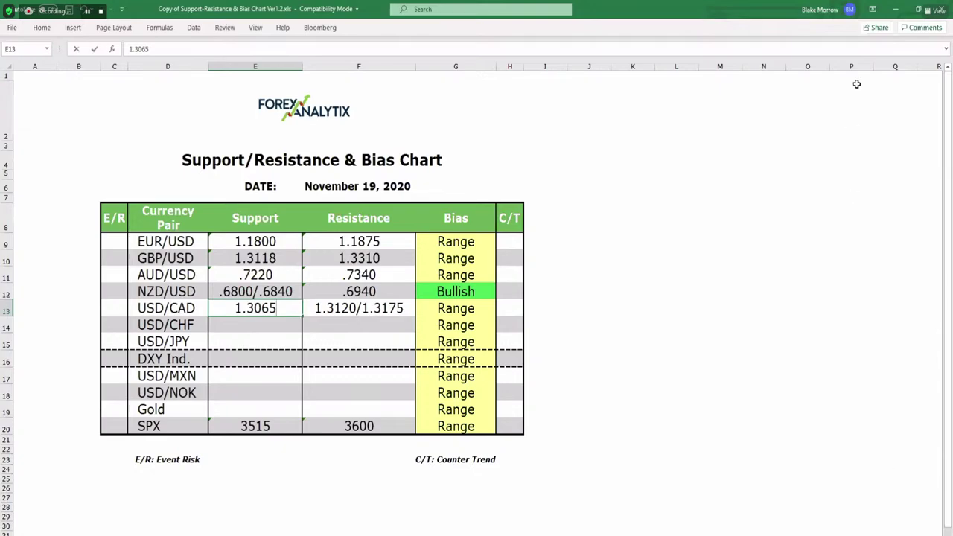
Step: Open the USDMXN hourly chart in TradingView and examine its November price action against the retracement levels and moving averages
key(alt+Tab)
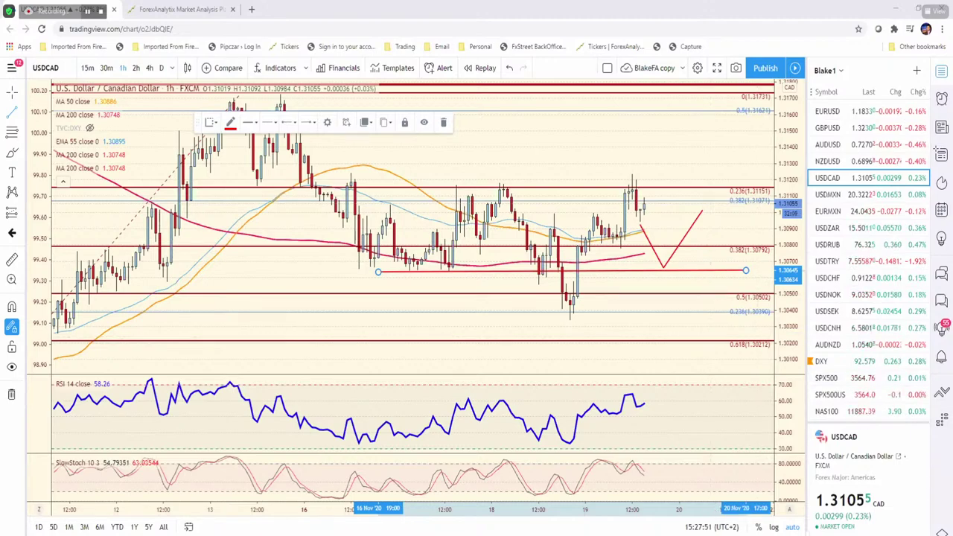
click(827, 194)
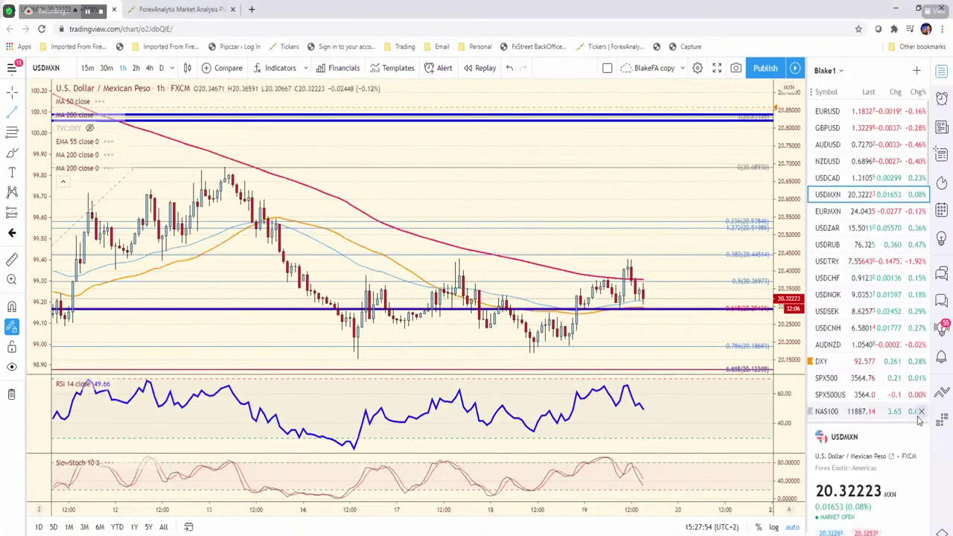
scroll(441, 296, down, 3)
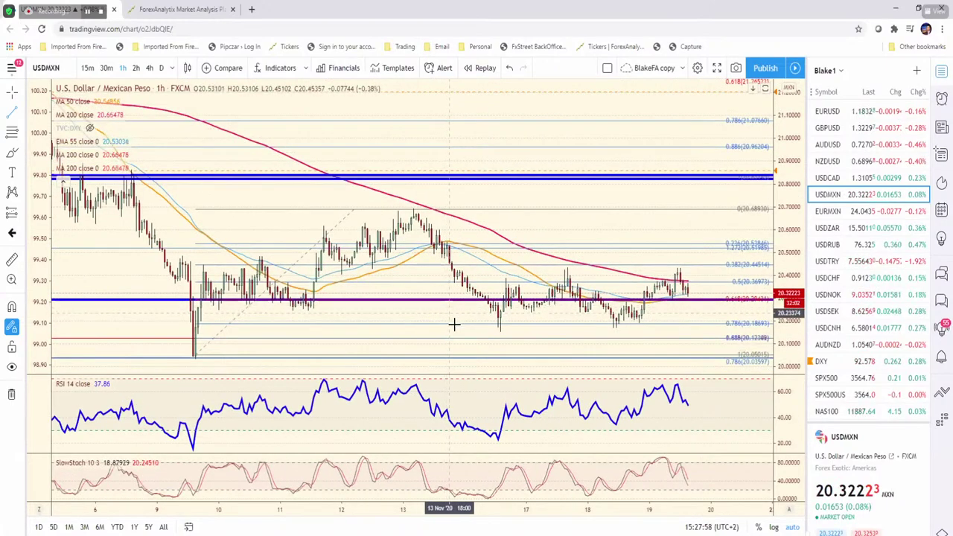
scroll(452, 323, down, 3)
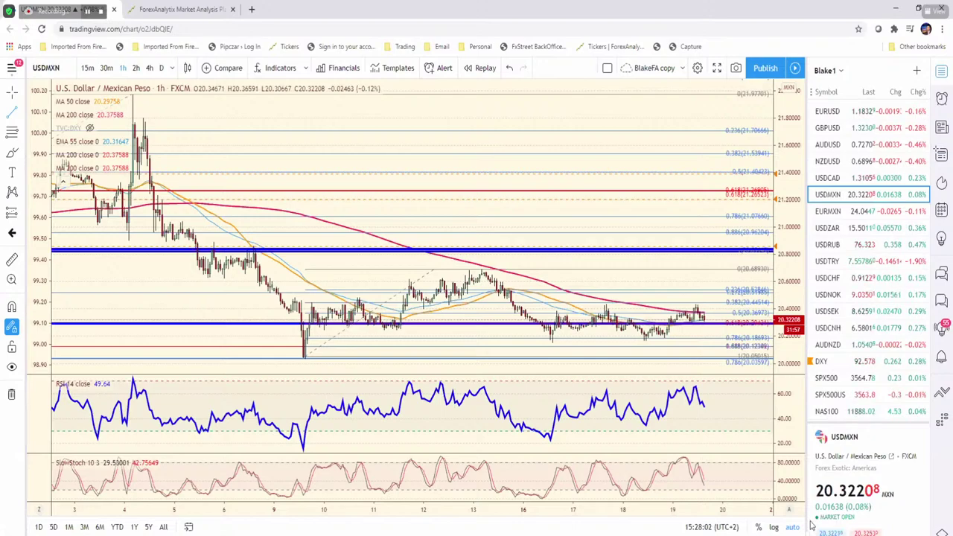
scroll(679, 397, up, 3)
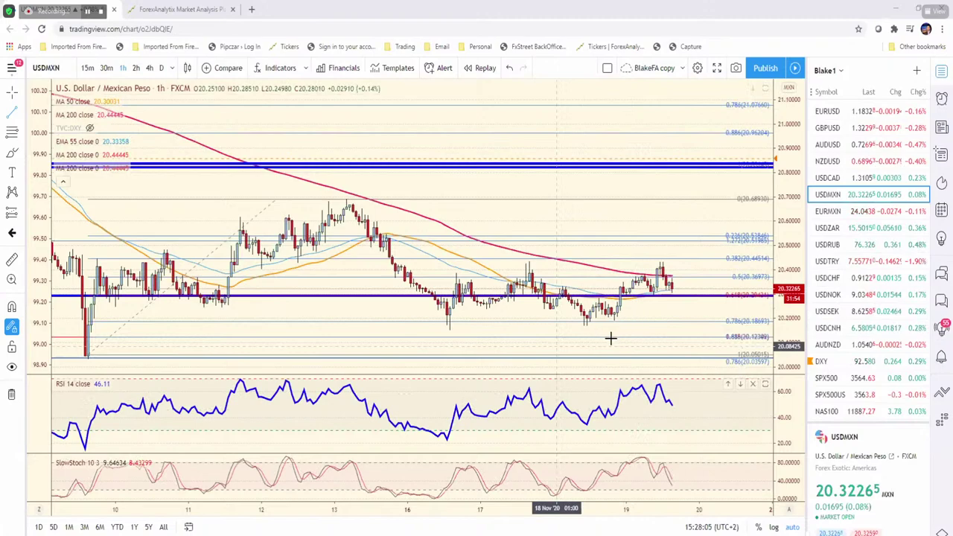
scroll(436, 345, down, 1)
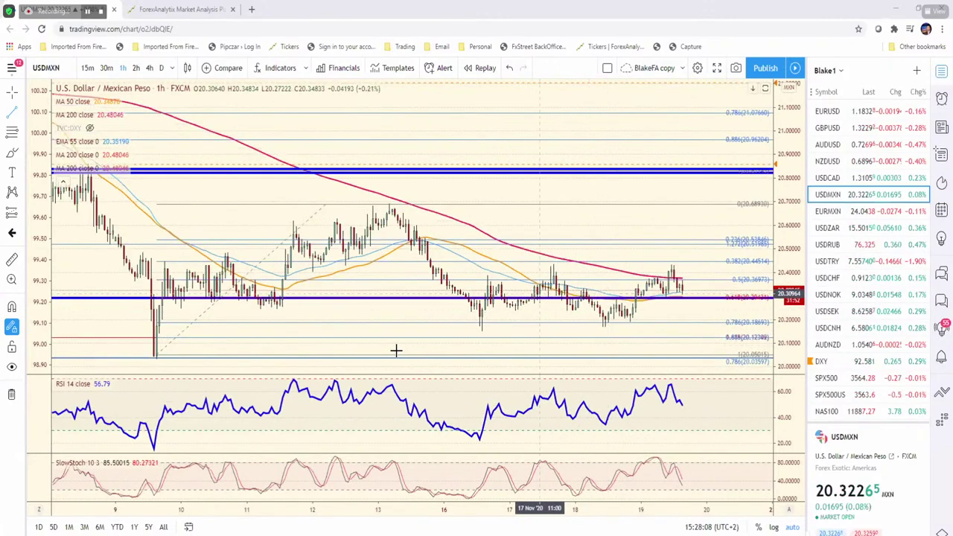
scroll(542, 315, down, 2)
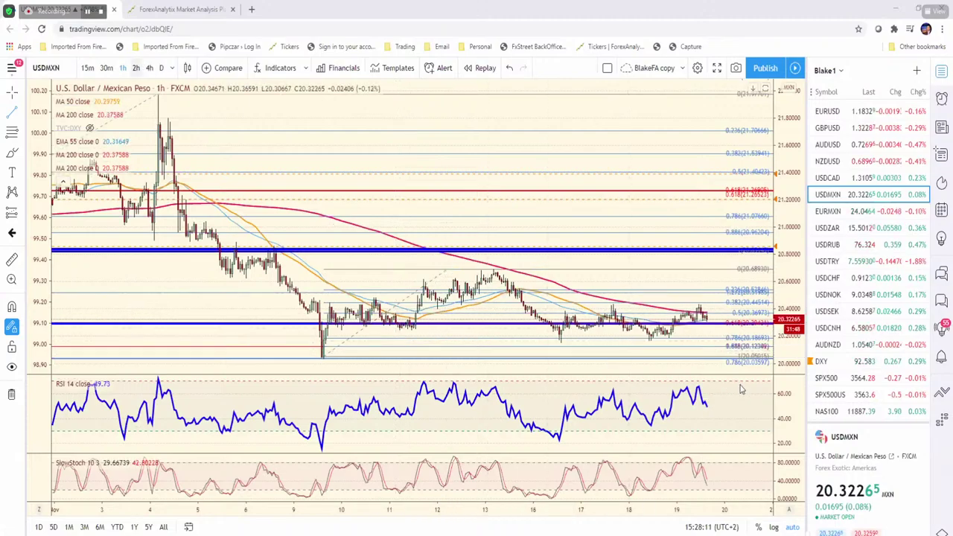
Step: Switch USDMXN to the 4h interval and draw two converging trend lines, rising from the 9 November low and falling from the 6 November high
text(4h)
key(Return)
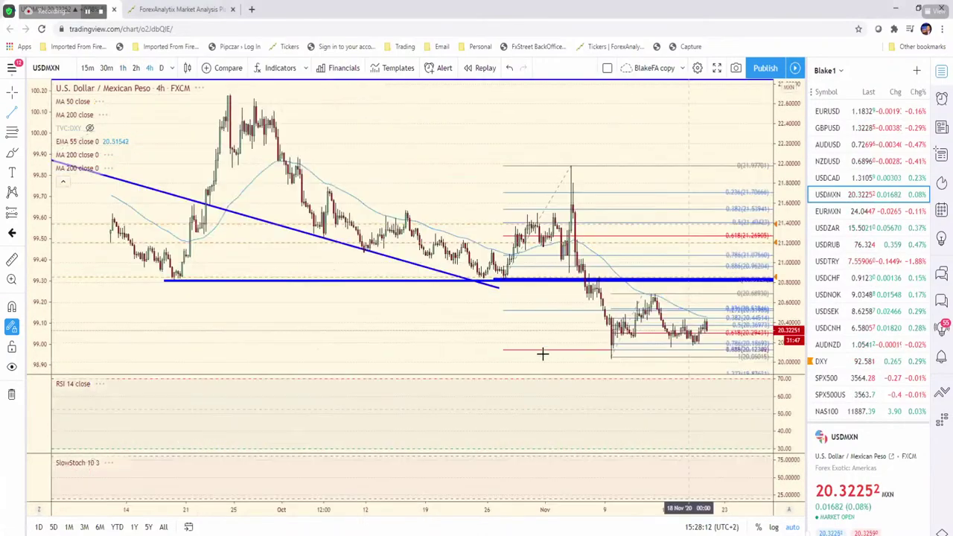
scroll(566, 397, up, 4)
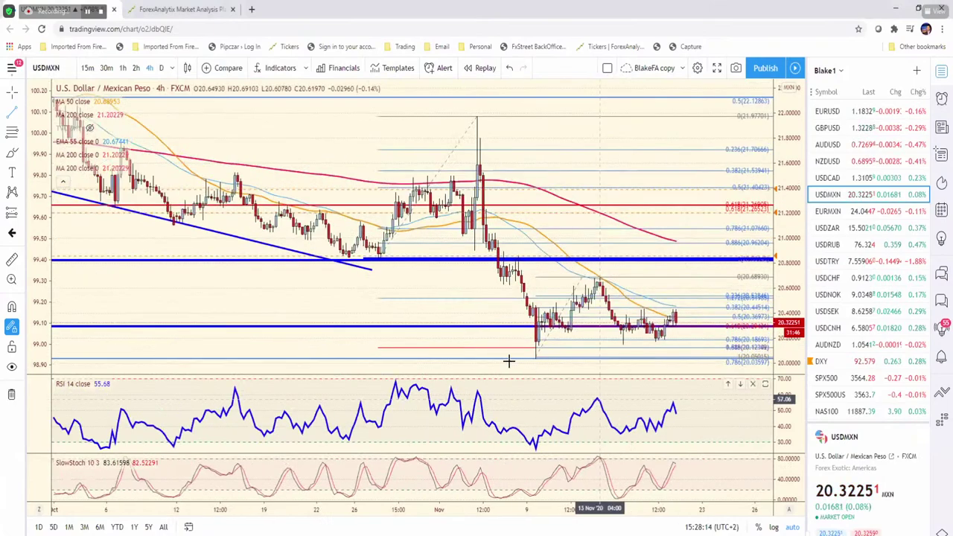
click(18, 112)
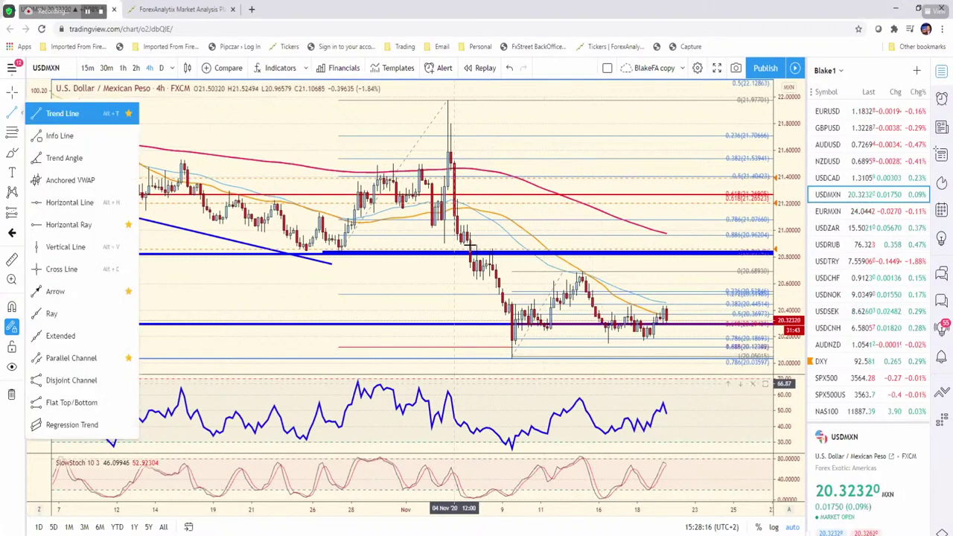
click(75, 117)
click(509, 361)
click(733, 325)
click(492, 246)
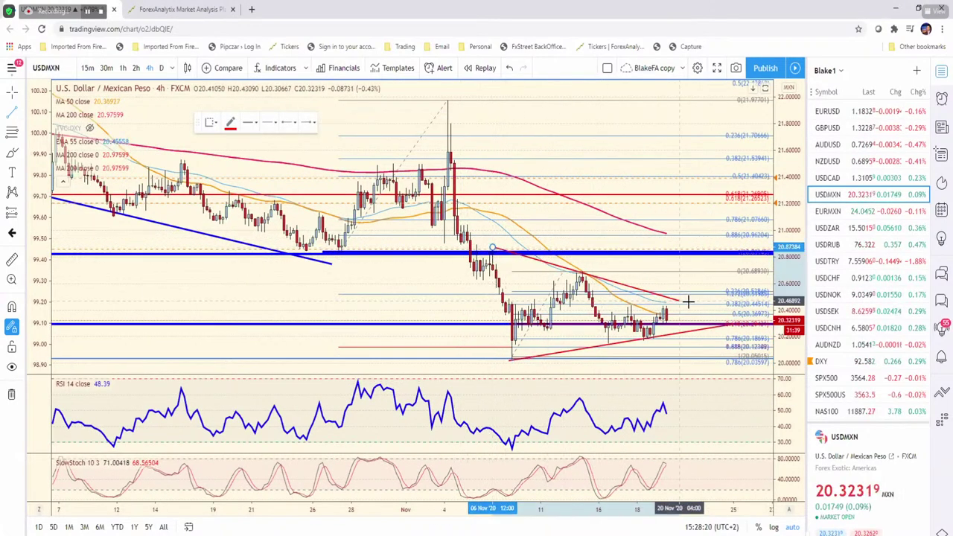
click(688, 302)
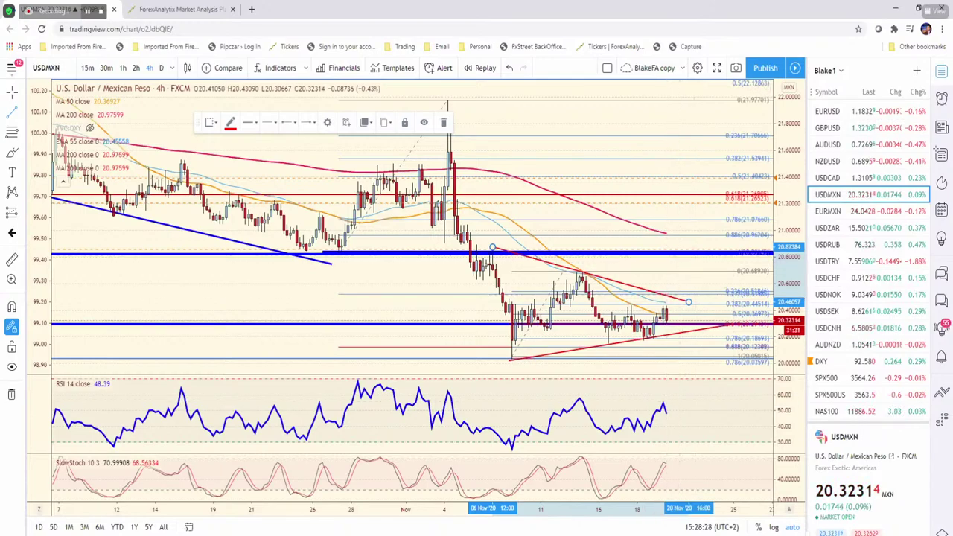
Step: In the bias spreadsheet, enter 20.0300 as support and 20.8400 as resistance for USD/MXN
key(alt+Tab)
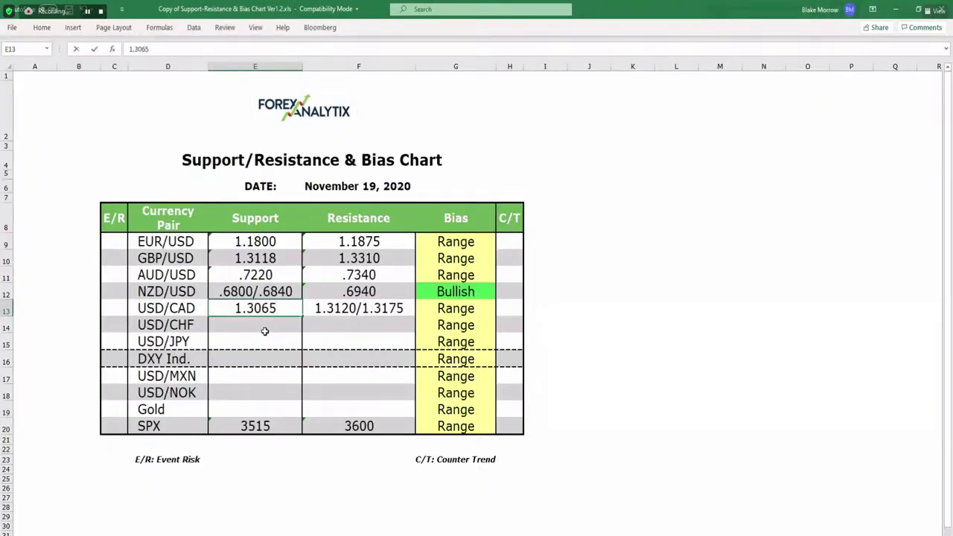
click(264, 381)
text(20.)
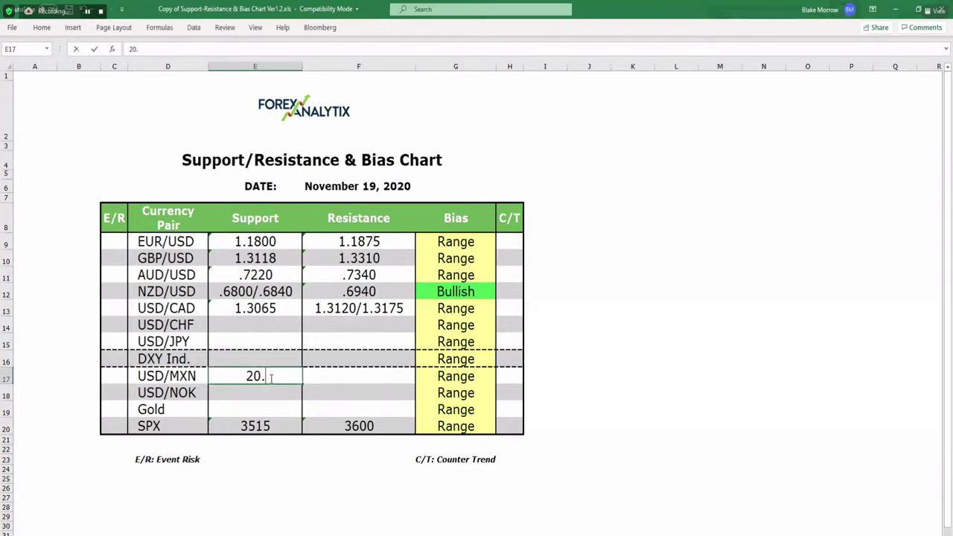
text(0300)
key(Tab)
text(20.)
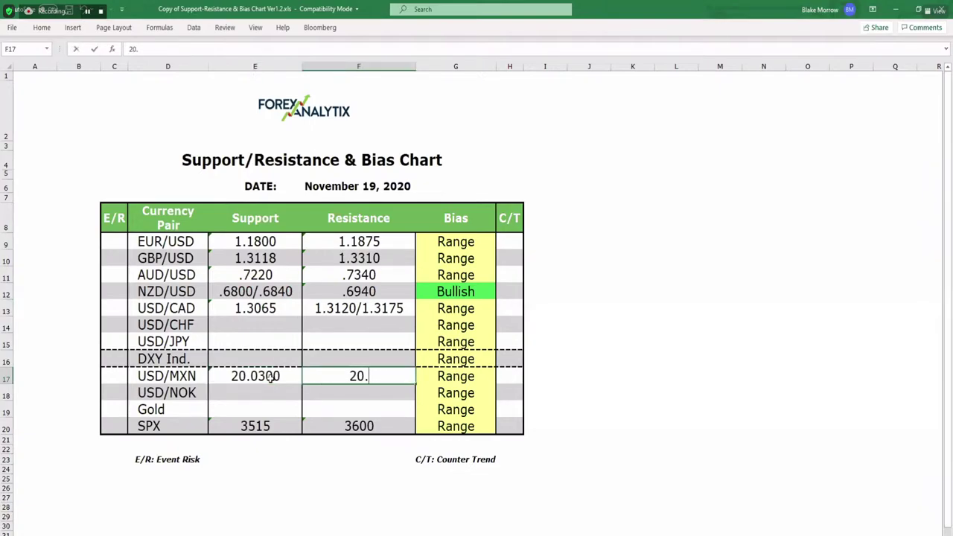
text(8400)
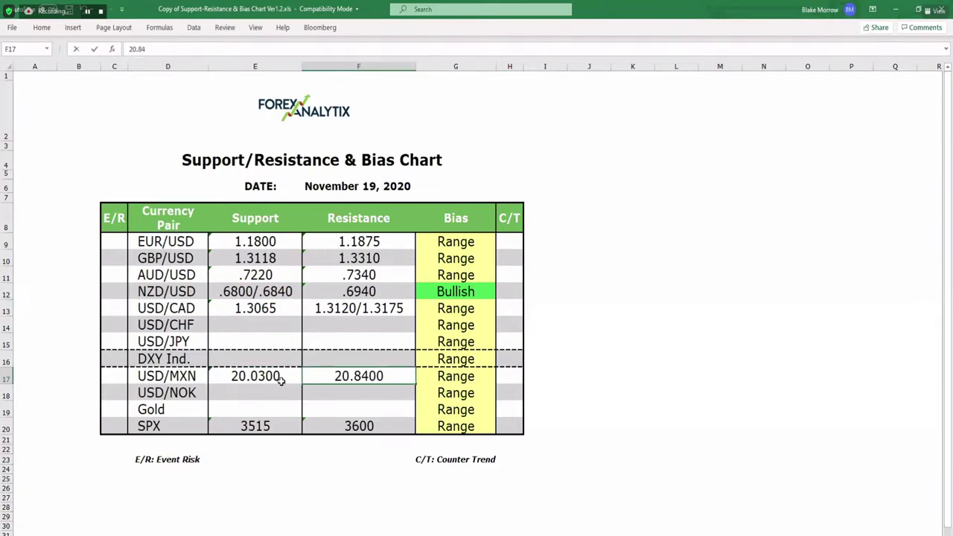
Step: Change the USD/MXN bias to Bearish
click(466, 376)
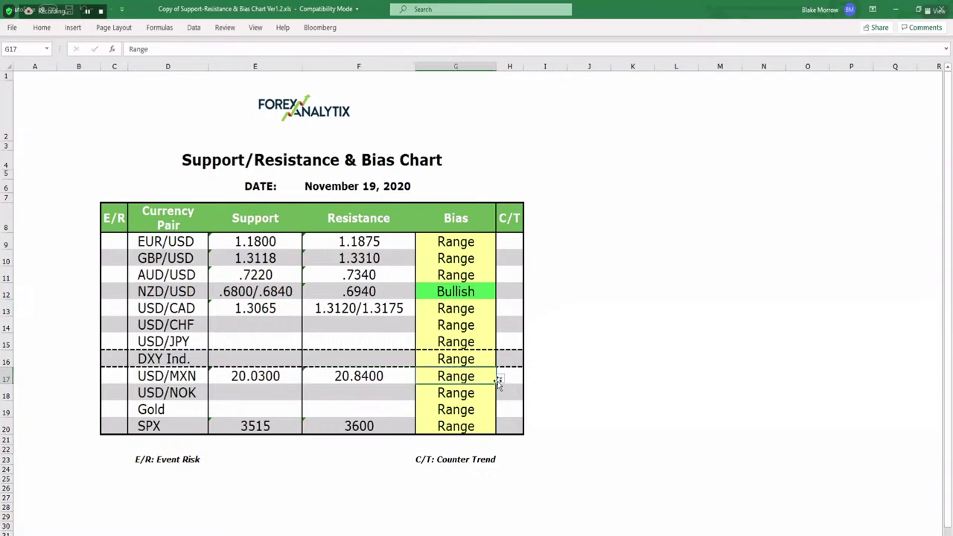
click(502, 379)
click(446, 393)
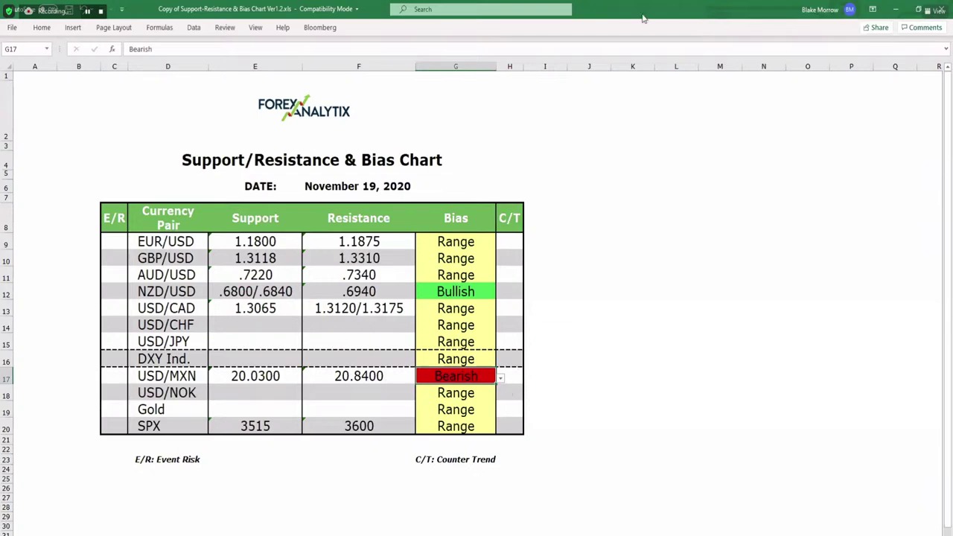
Step: Return to the USDMXN 4h chart and examine its longer-term trendlines, support lines and retracement levels back to late 2019
click(895, 9)
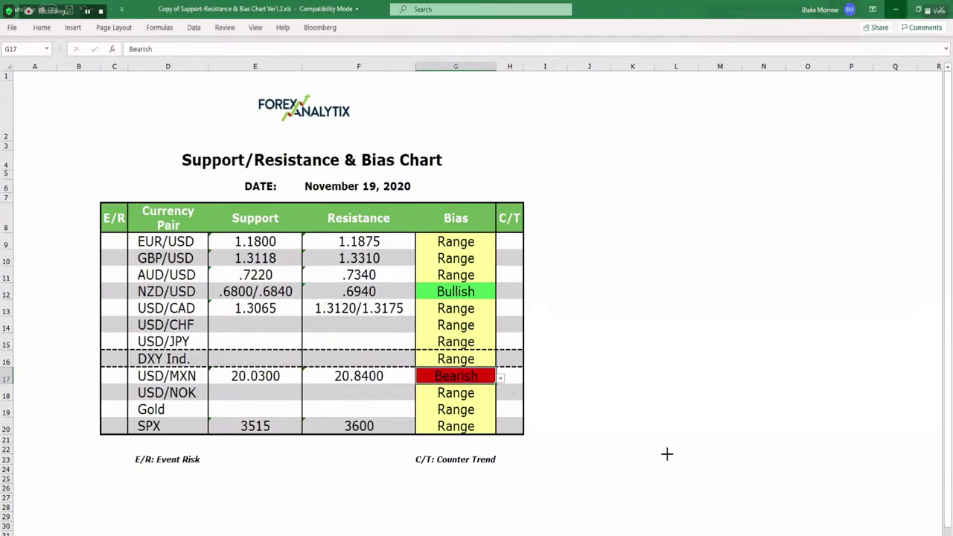
scroll(623, 359, down, 10)
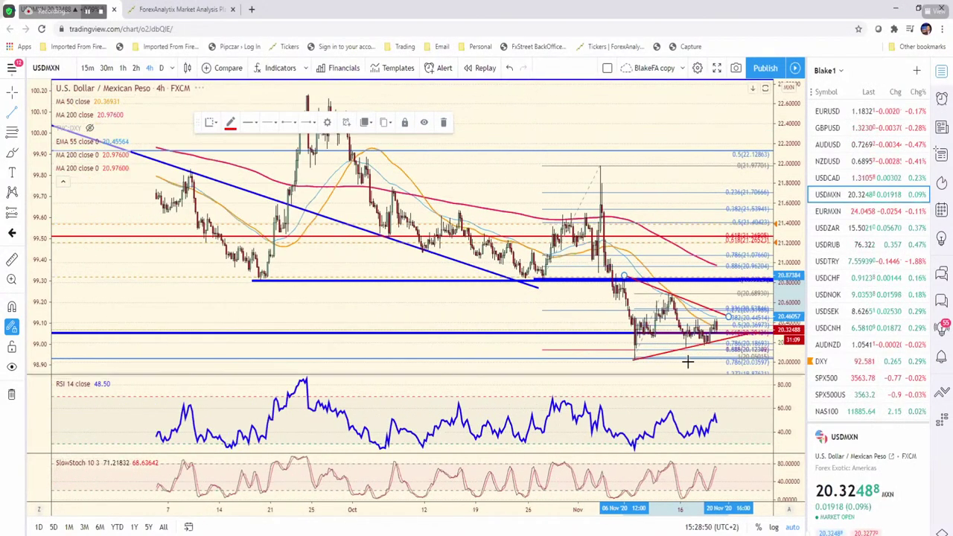
scroll(691, 363, down, 5)
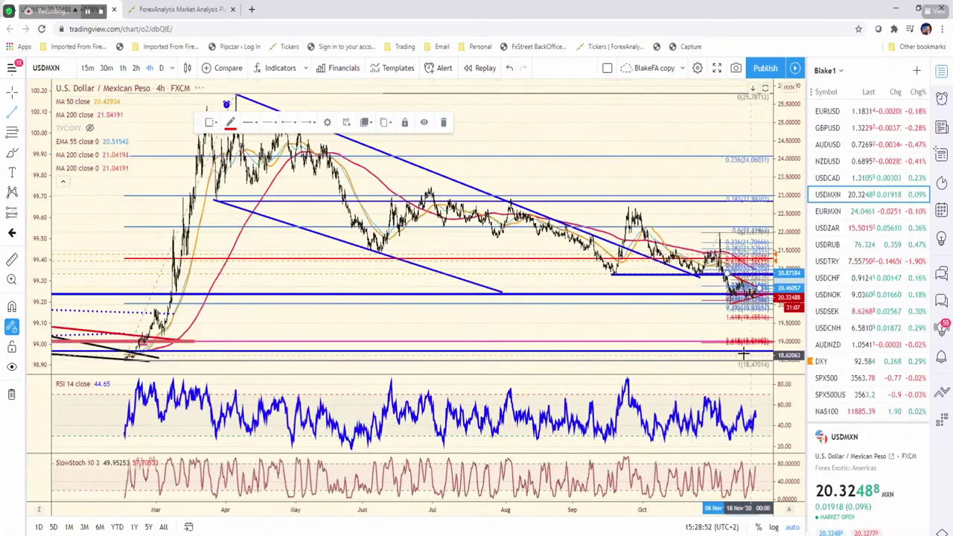
scroll(741, 350, down, 3)
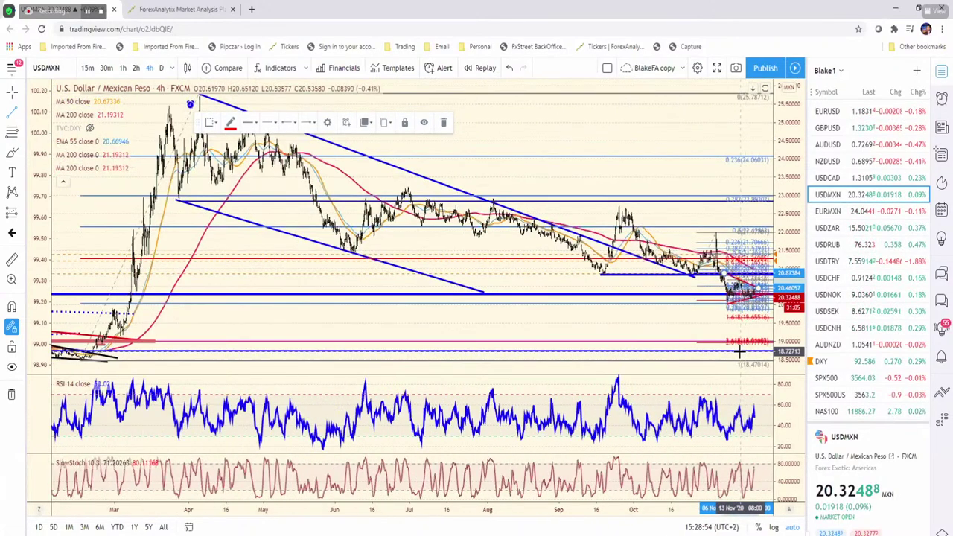
scroll(215, 288, down, 2)
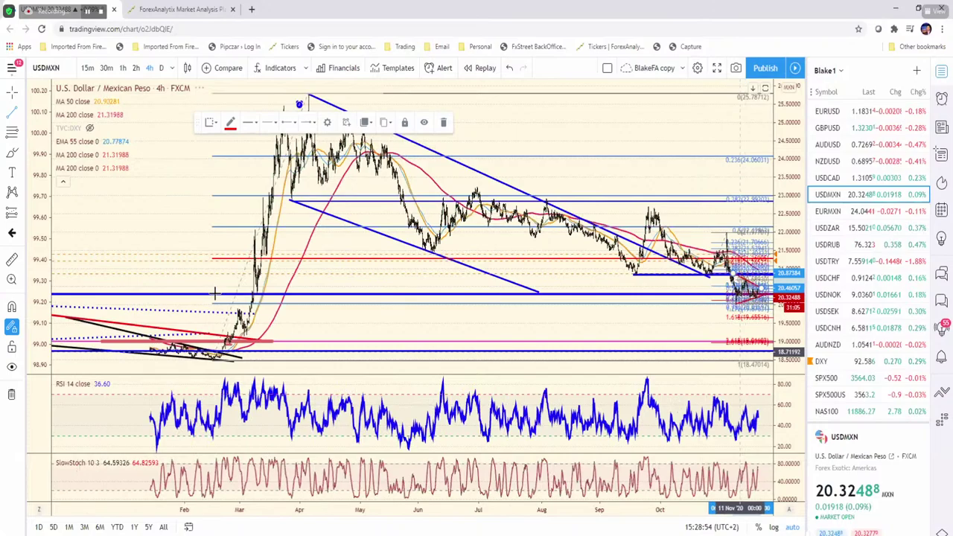
scroll(214, 292, down, 1)
scroll(680, 288, down, 1)
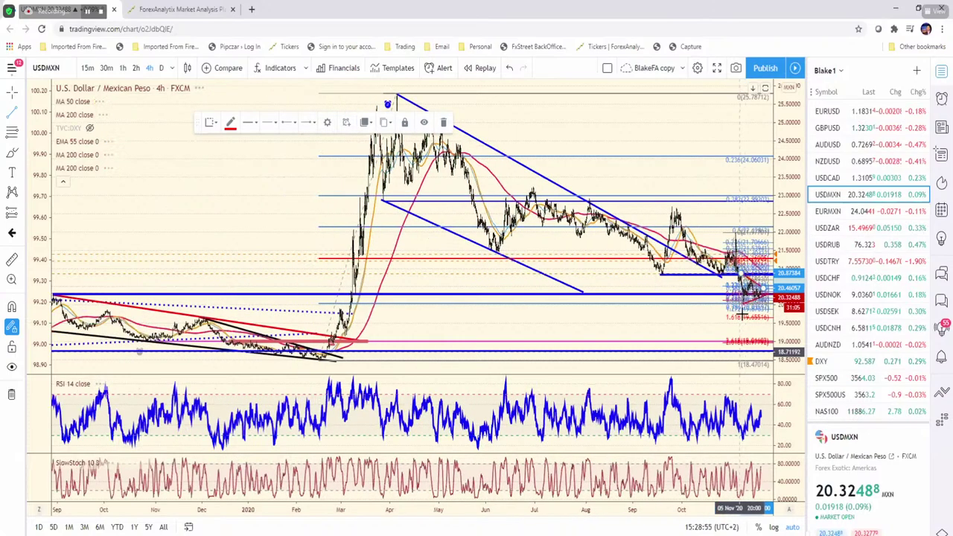
Step: Return to the bias spreadsheet, change the USD/MXN bias to Range and minimise the workbook
scroll(702, 353, up, 1)
scroll(694, 339, down, 1)
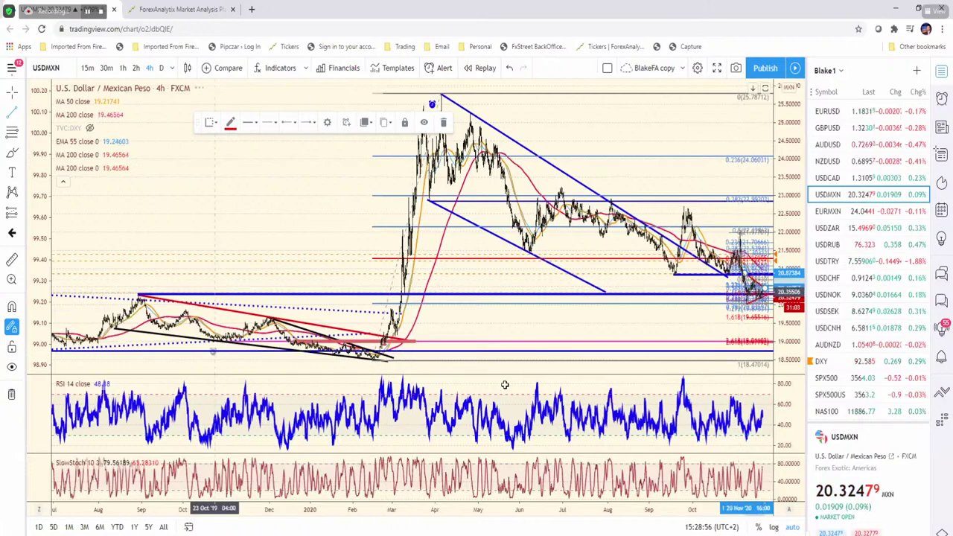
key(alt+Tab)
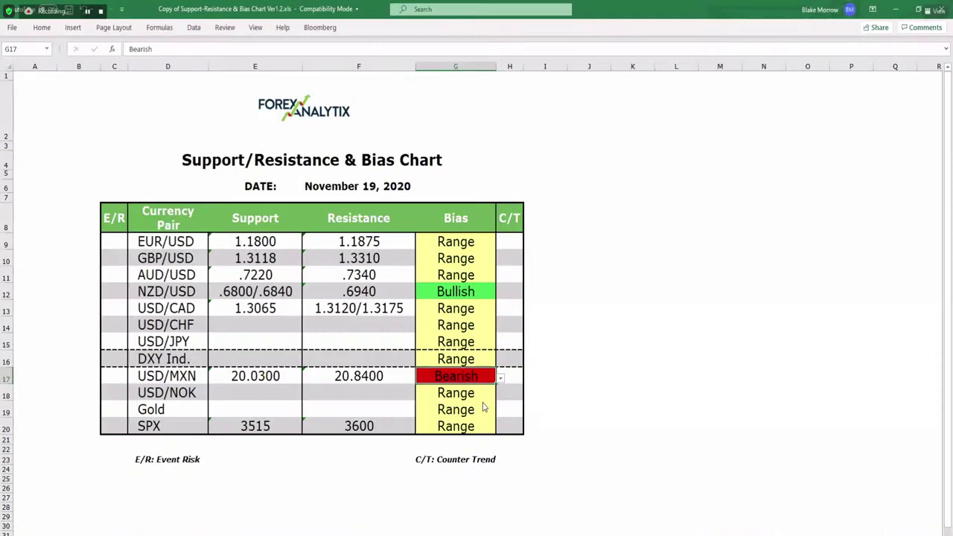
click(501, 377)
click(455, 408)
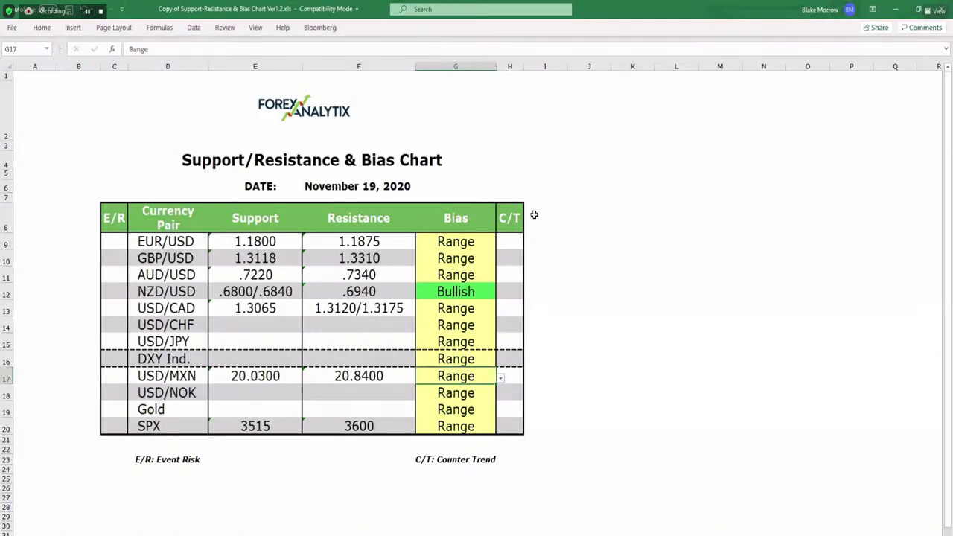
click(891, 10)
Step: Switch to TradingView and show the USDCAD chart at the 1-minute interval
key(alt+Tab)
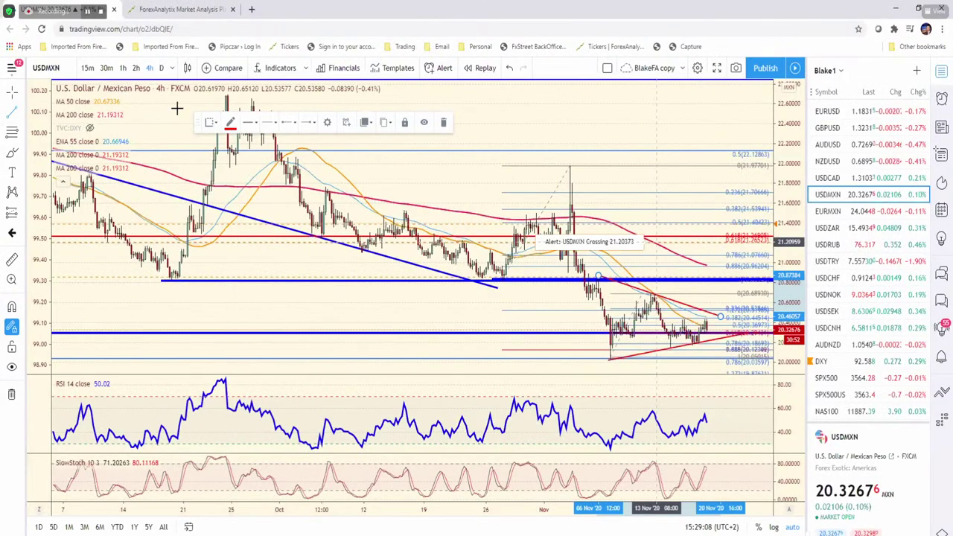
key(Up)
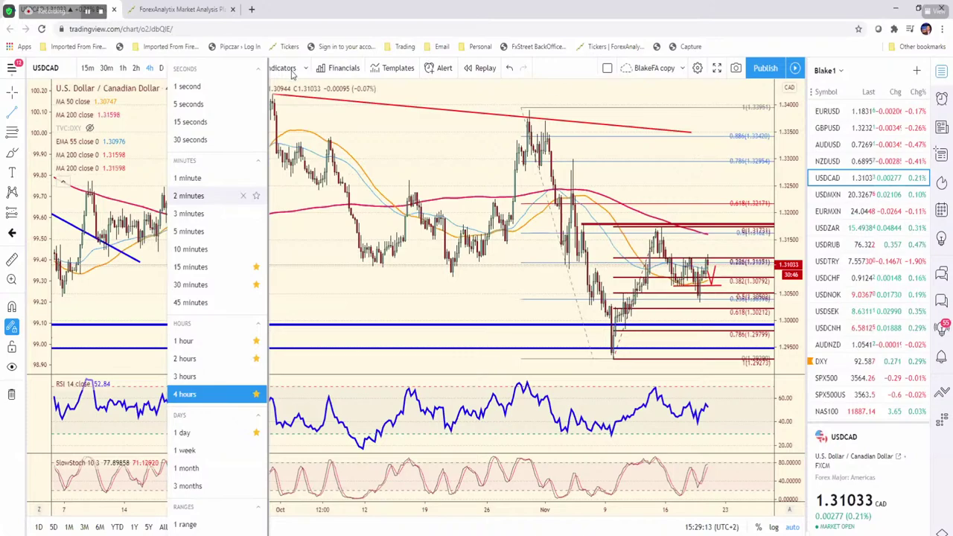
key(1)
key(Return)
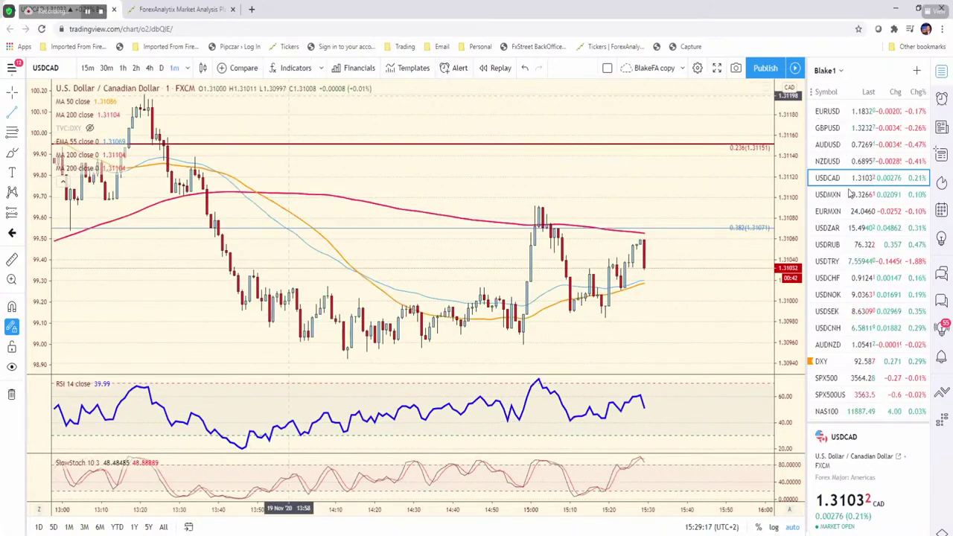
Step: Check the ForexAnalytix dashboard and bring the DataFlash and Economic Calendars windows up over the USDCAD chart
key(ctrl+Tab)
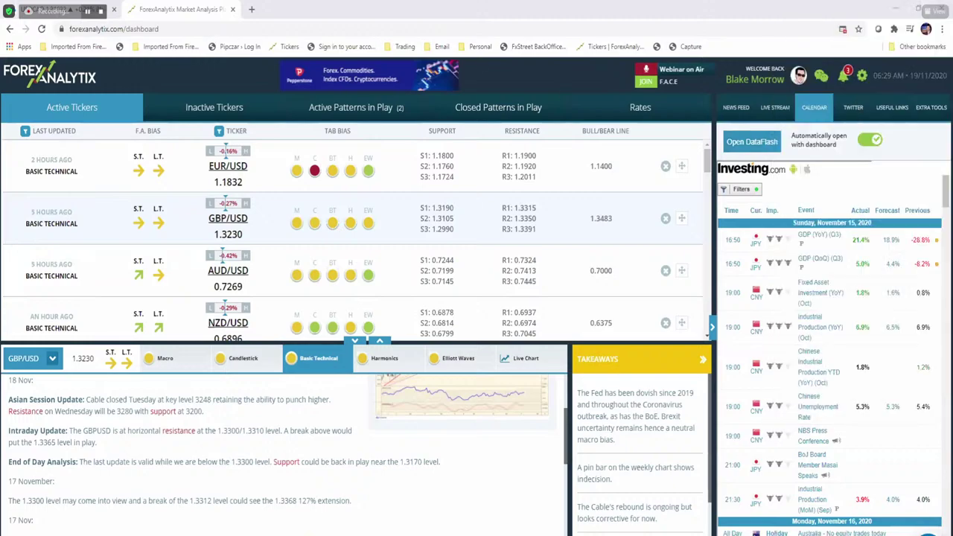
key(ctrl+Tab)
key(alt+Tab)
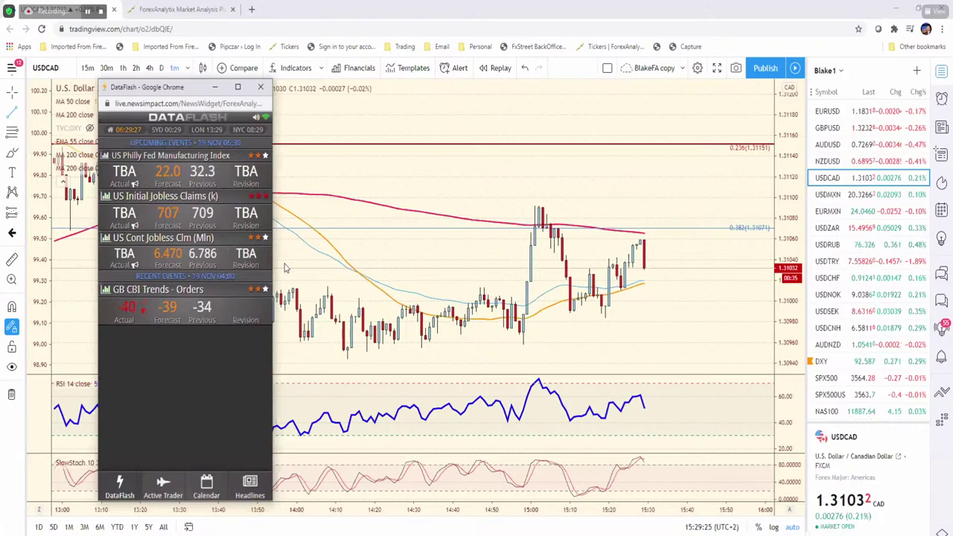
key(alt+Tab)
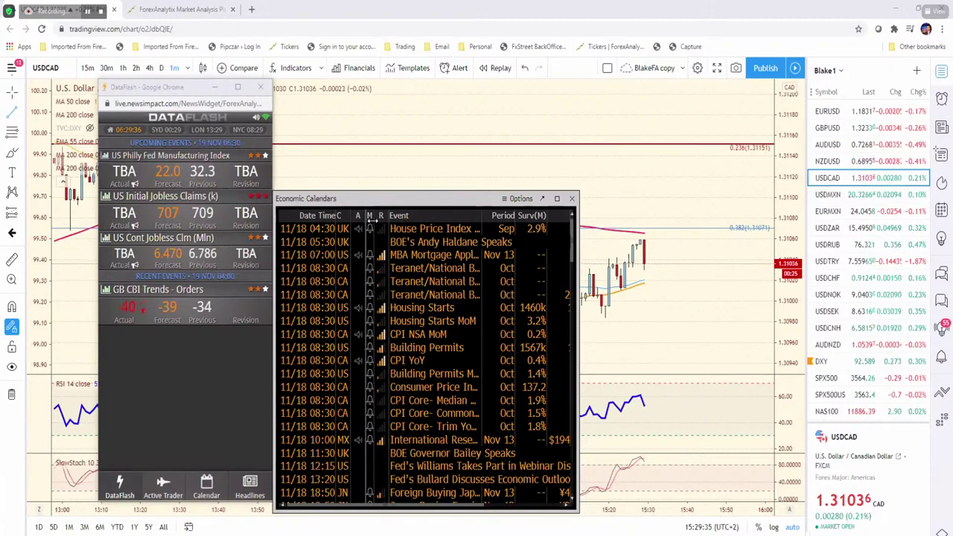
Step: Enlarge the Economic Calendars window and find the 19 November 08:30 US releases in its event list
drag(347, 216, 360, 215)
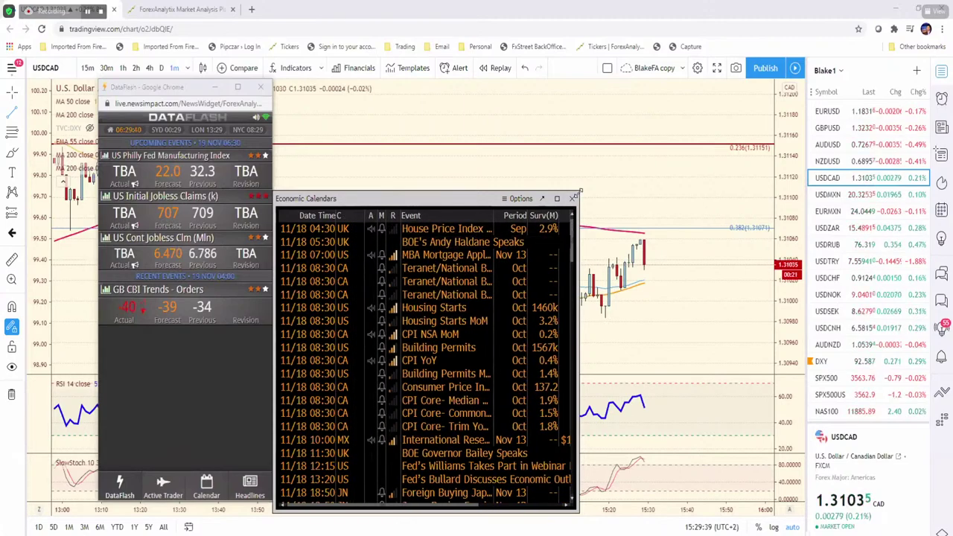
click(466, 387)
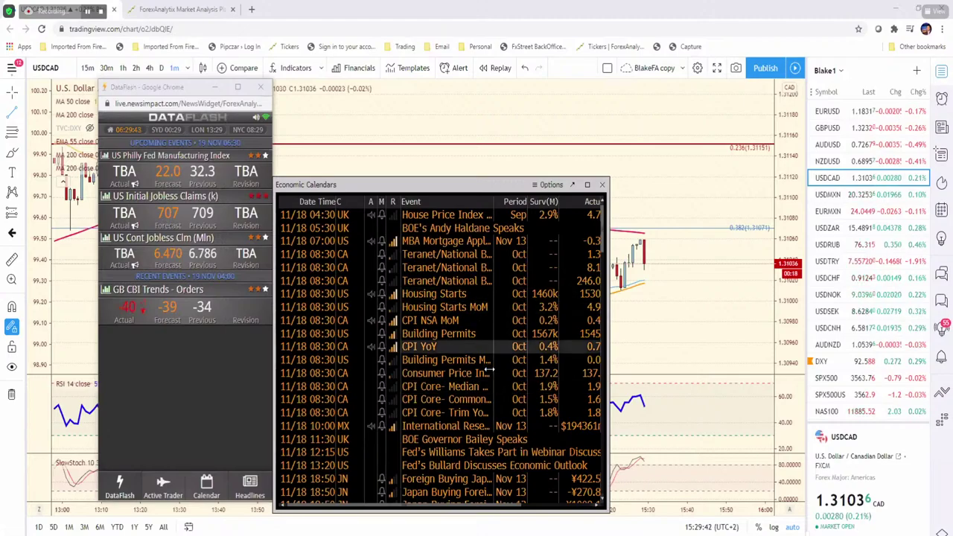
scroll(491, 360, down, 7)
scroll(492, 367, down, 6)
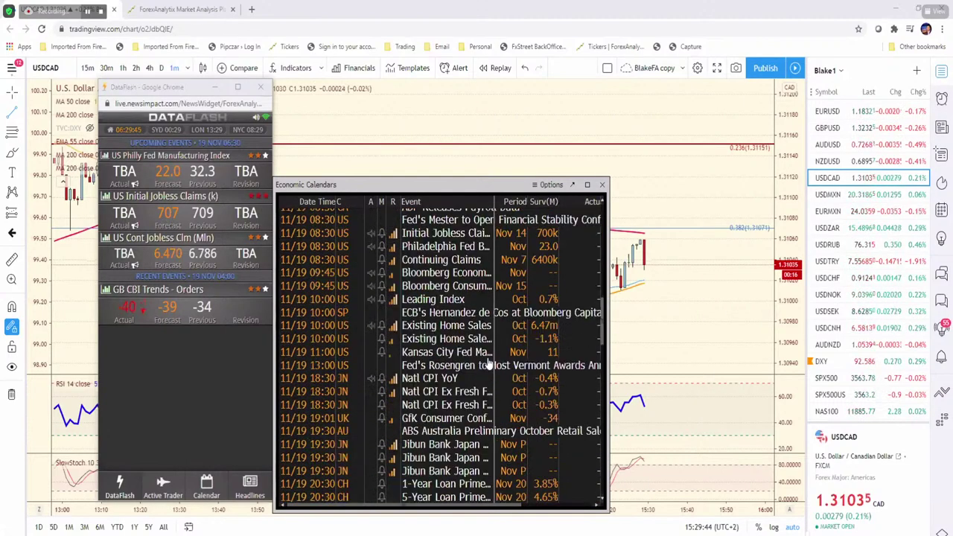
scroll(488, 363, up, 6)
scroll(487, 365, down, 2)
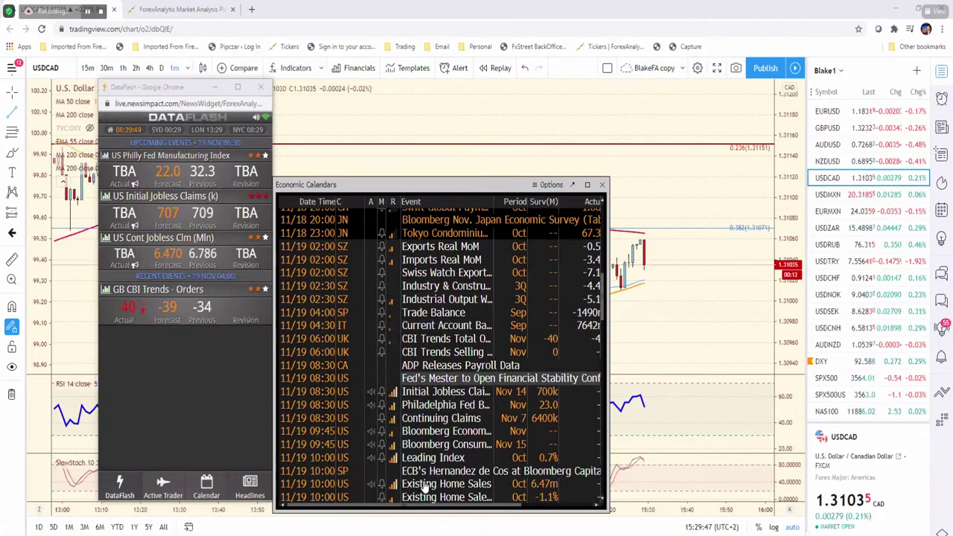
Step: Compare the survey, actual and prior figures of the US jobless claims releases, and close the calendar and DataFlash windows
drag(416, 507, 442, 524)
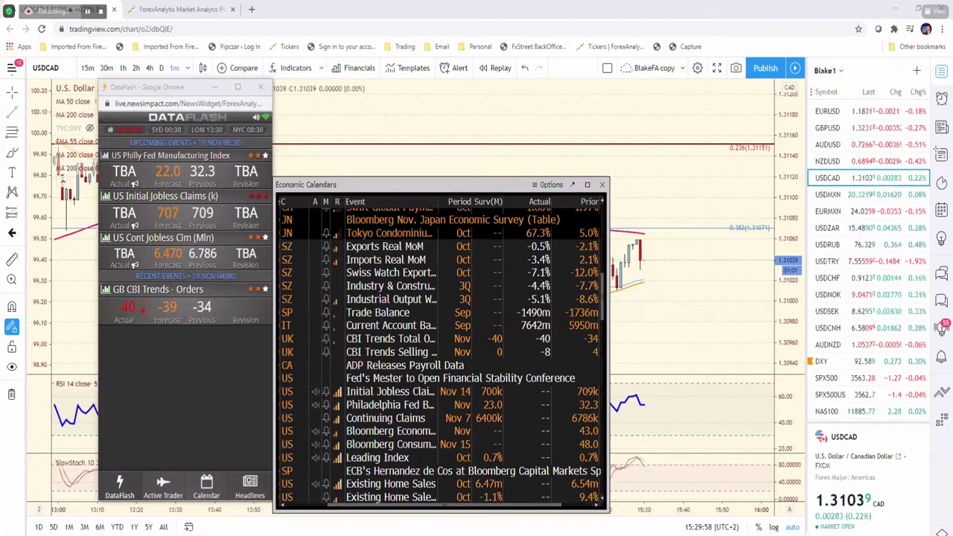
mouse_move(496, 533)
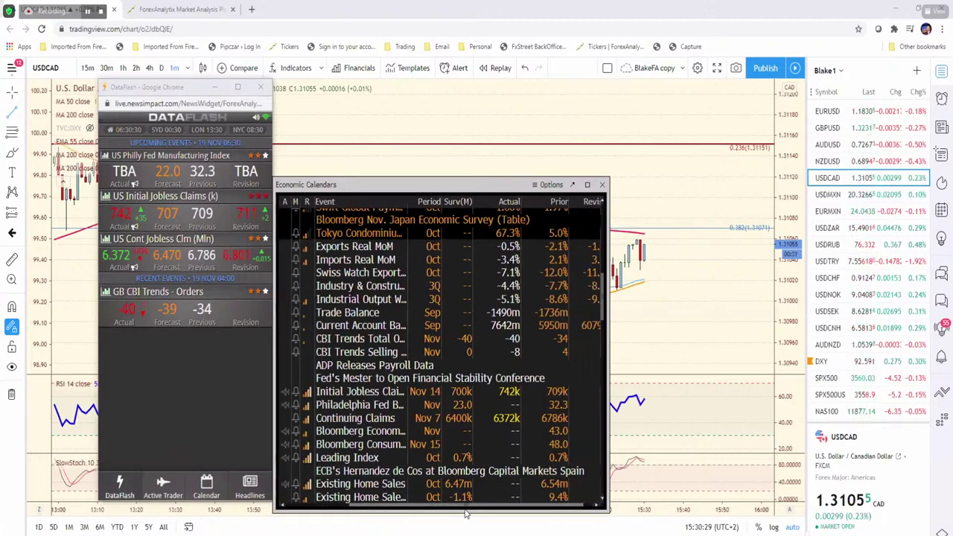
scroll(450, 510, right, 2)
scroll(447, 511, left, 5)
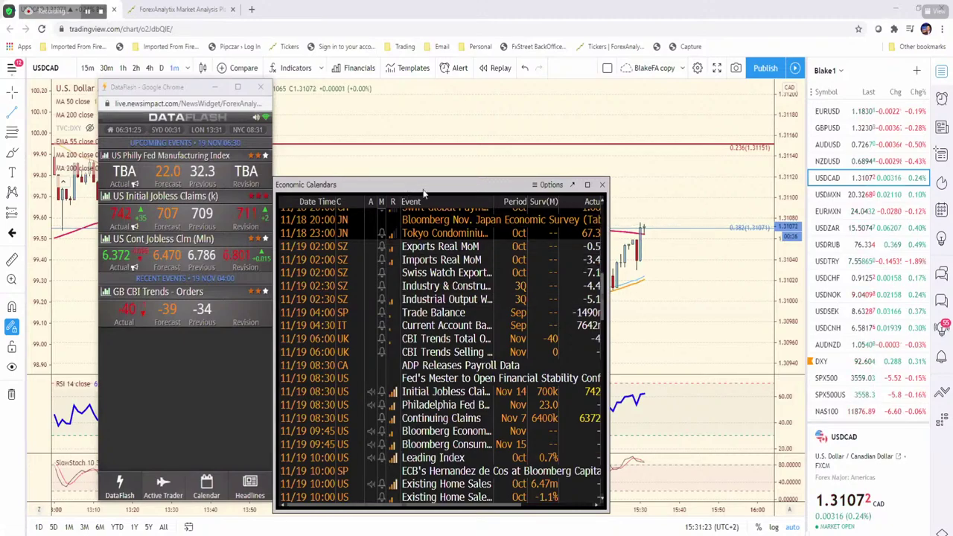
key(alt+F4)
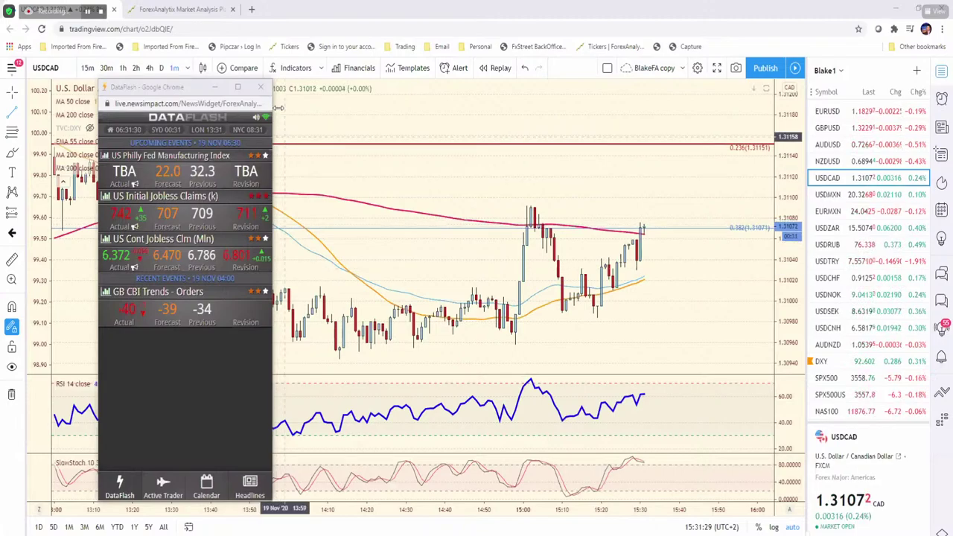
click(260, 87)
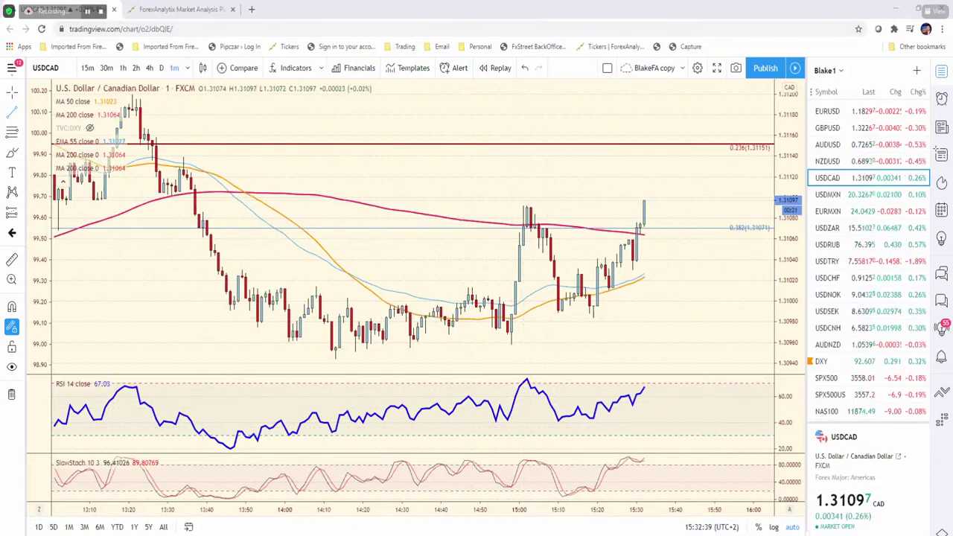
key(alt+Tab)
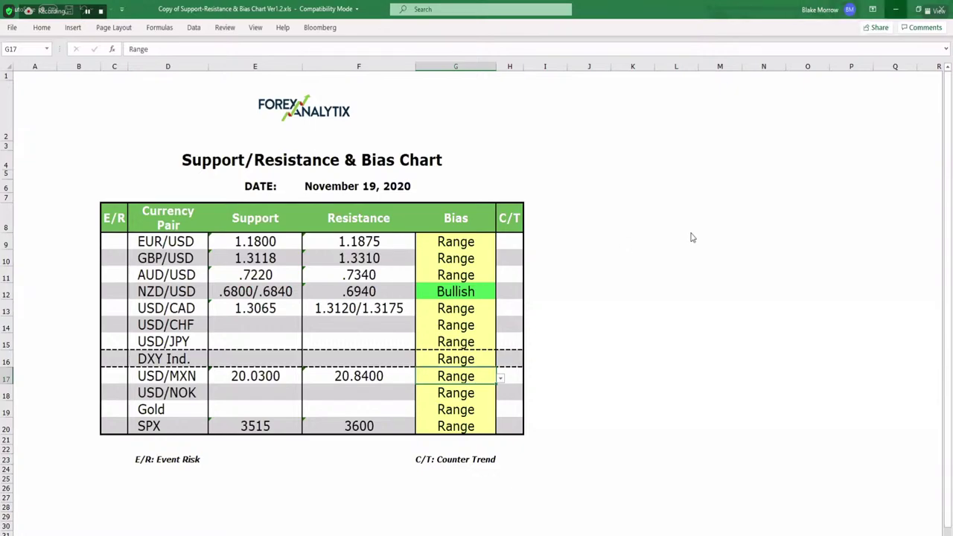
key(alt+Tab)
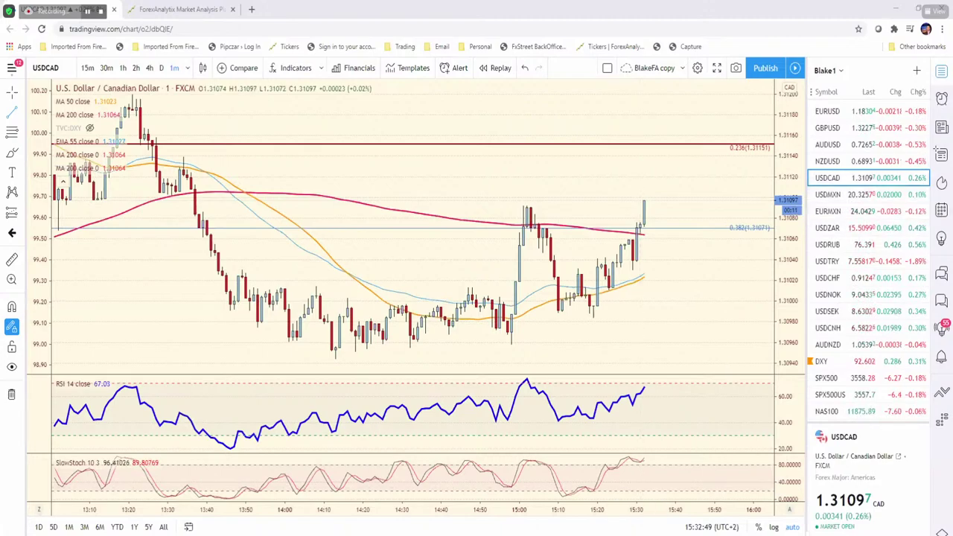
key(alt+Tab)
key(alt+Tab)
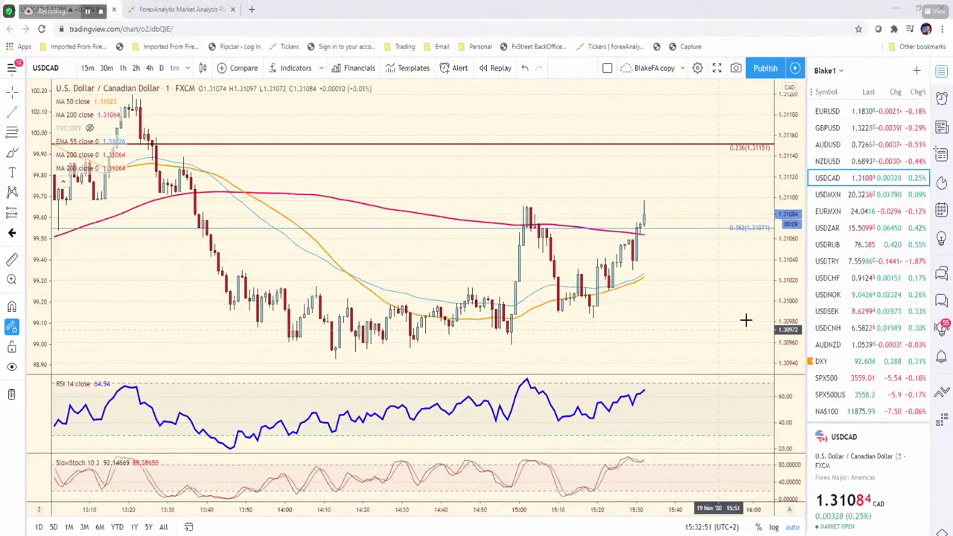
Step: Open the USDCHF chart at the 4h interval and examine its trend lines, retracement levels and moving averages back to September
click(850, 285)
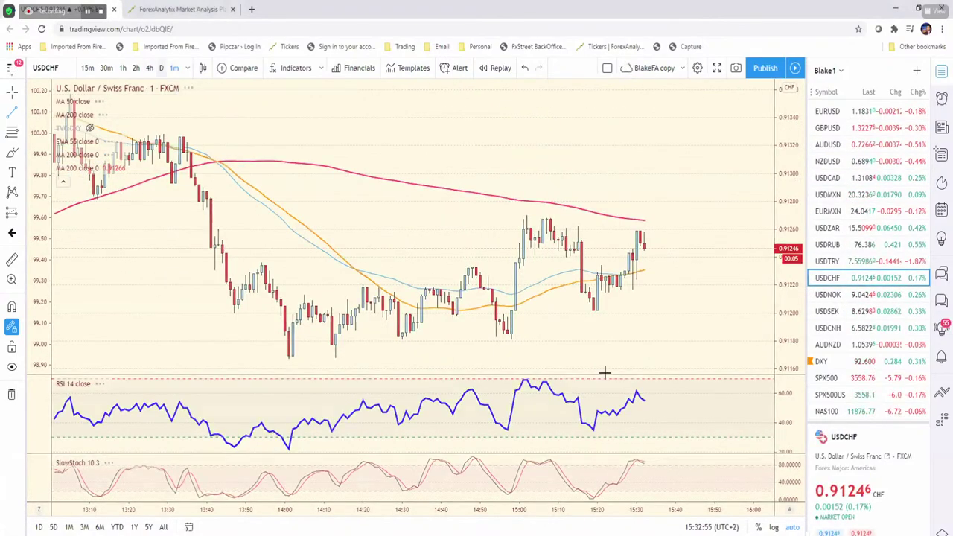
scroll(600, 323, up, 4)
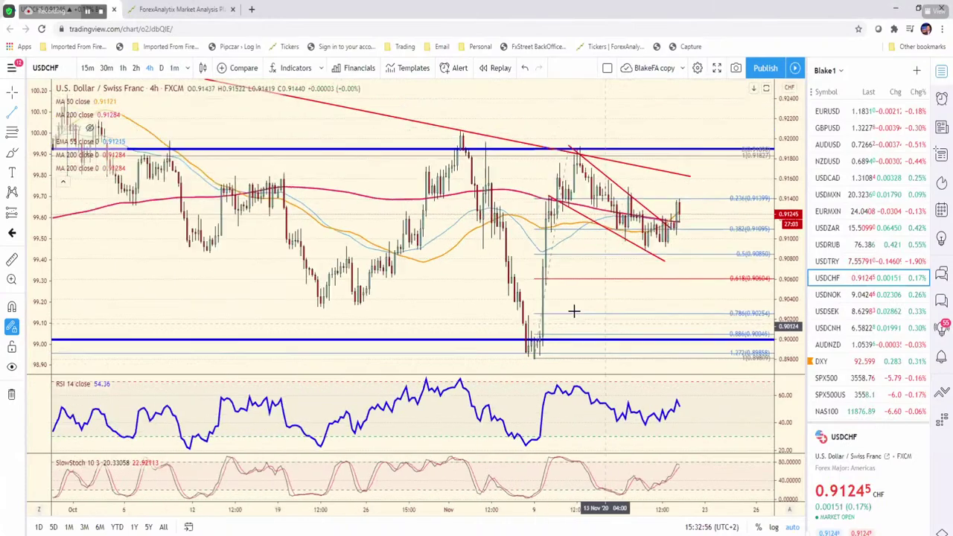
scroll(573, 318, up, 2)
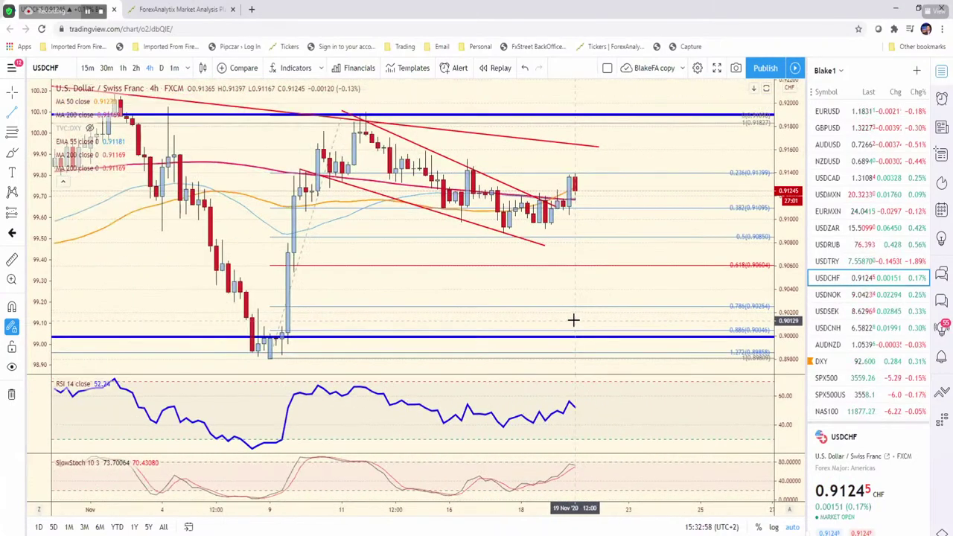
scroll(573, 318, down, 2)
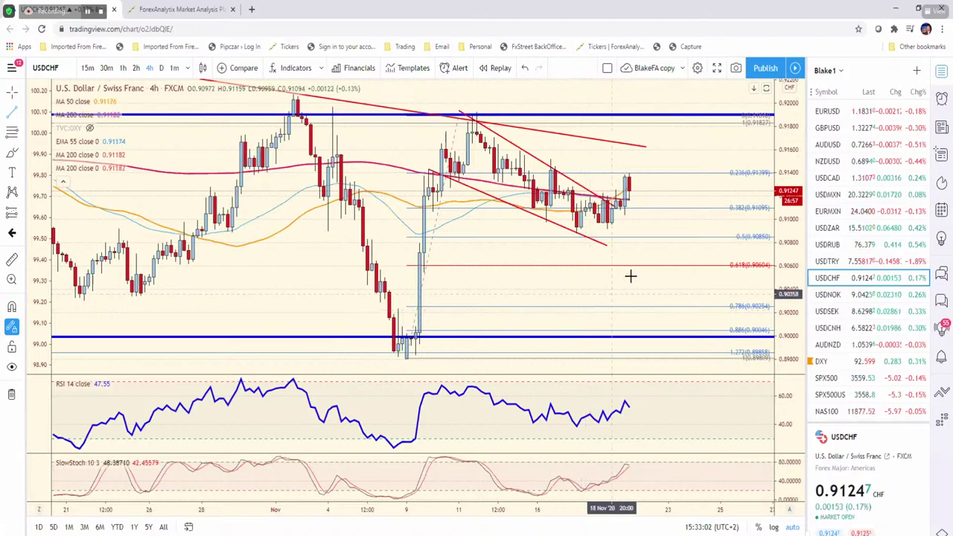
scroll(629, 280, down, 1)
scroll(629, 279, down, 1)
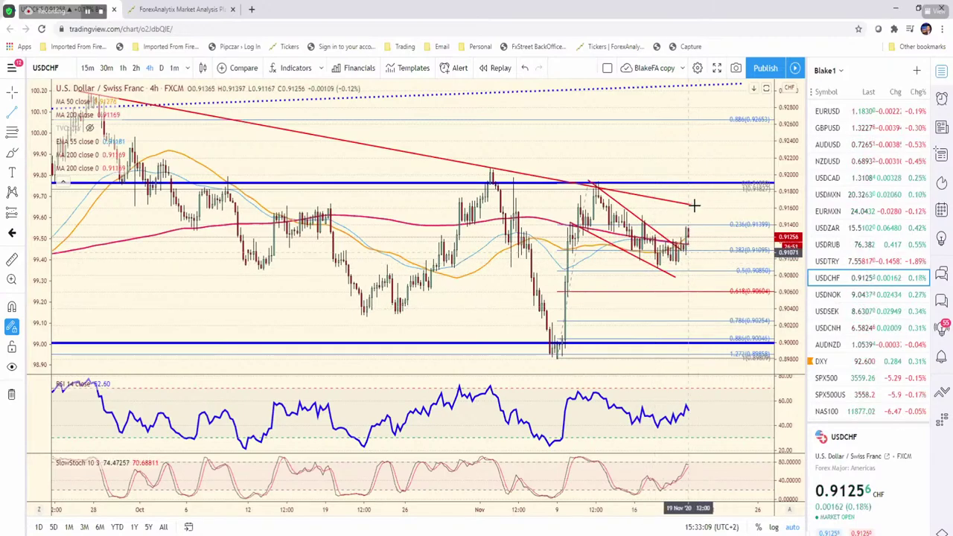
scroll(581, 179, down, 2)
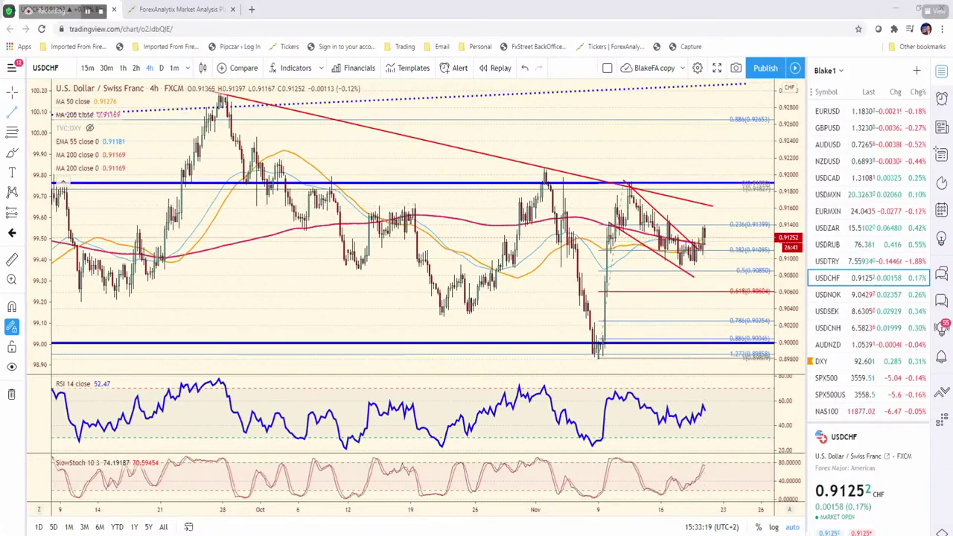
Step: In the bias spreadsheet, enter .9165 as resistance and .9090 as support for USD/CHF
key(alt+Tab)
click(358, 325)
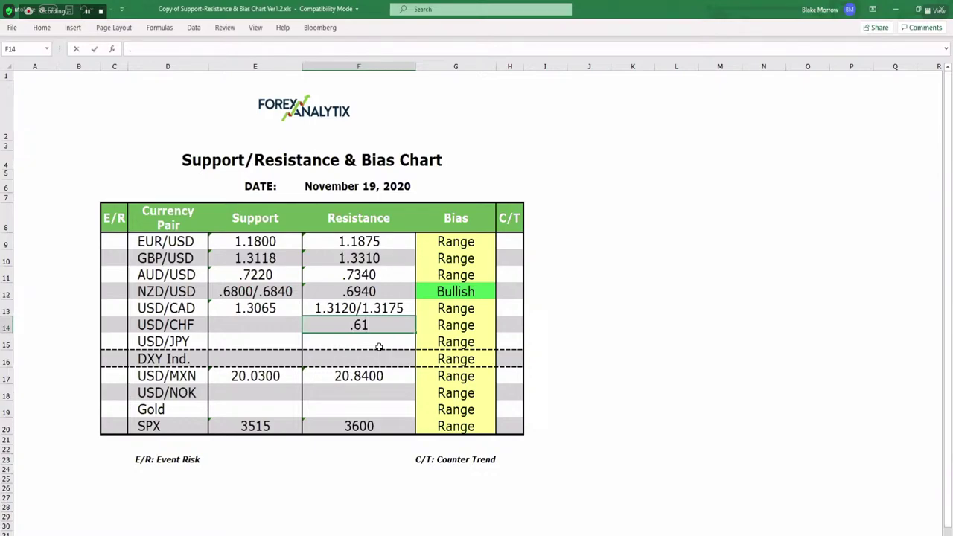
text(.61)
key(BackSpace)
key(BackSpace)
text(9)
click(280, 321)
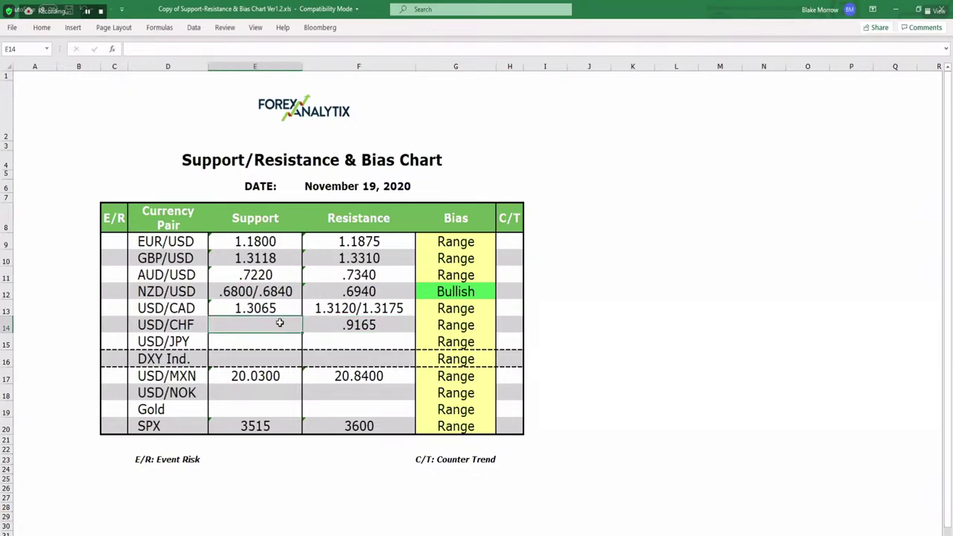
text(.)
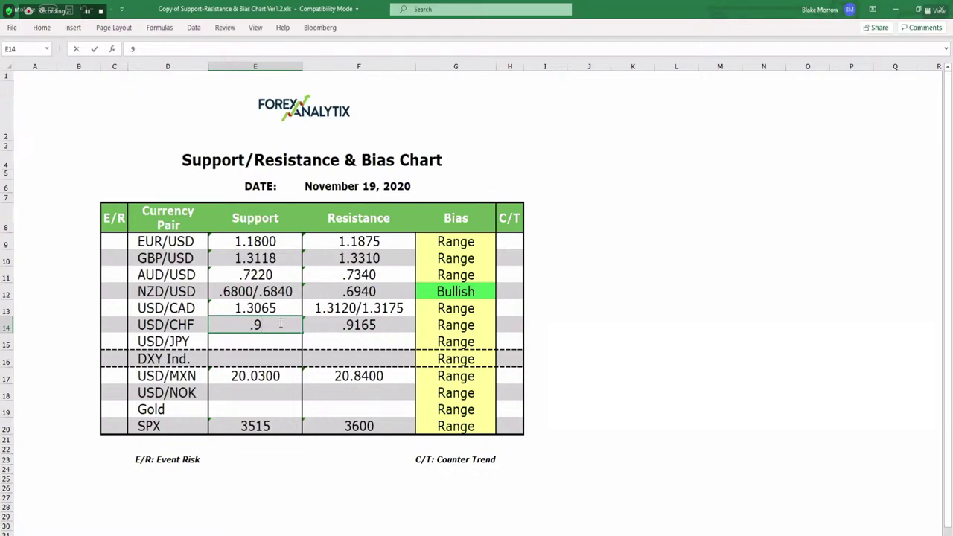
text(9090)
Step: Return to TradingView and open the USDNOK 4h chart
key(alt+Tab)
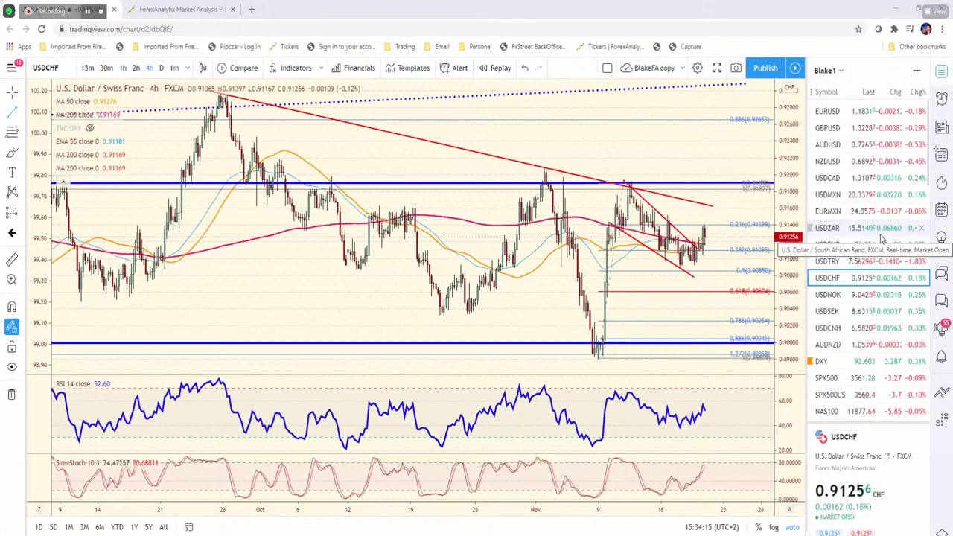
click(841, 296)
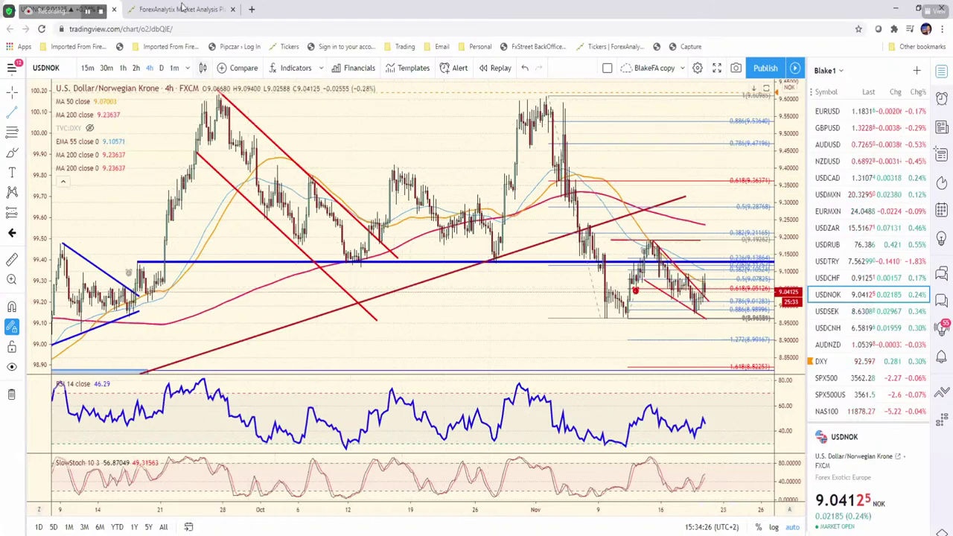
Step: Switch to the ForexAnalytix dashboard, view the details of the ADP Releases Payroll Data event in the economic calendar, and close them
click(179, 9)
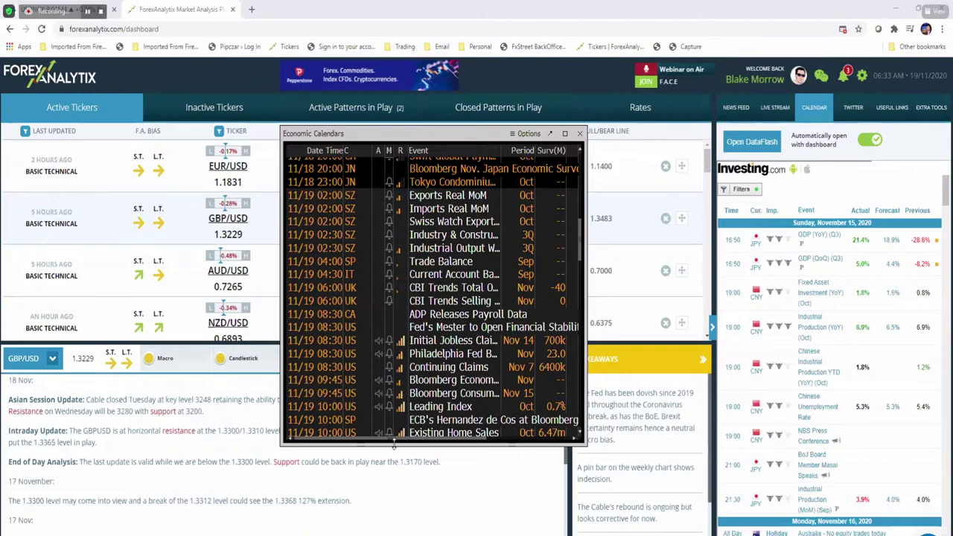
drag(396, 444, 413, 457)
double_click(449, 319)
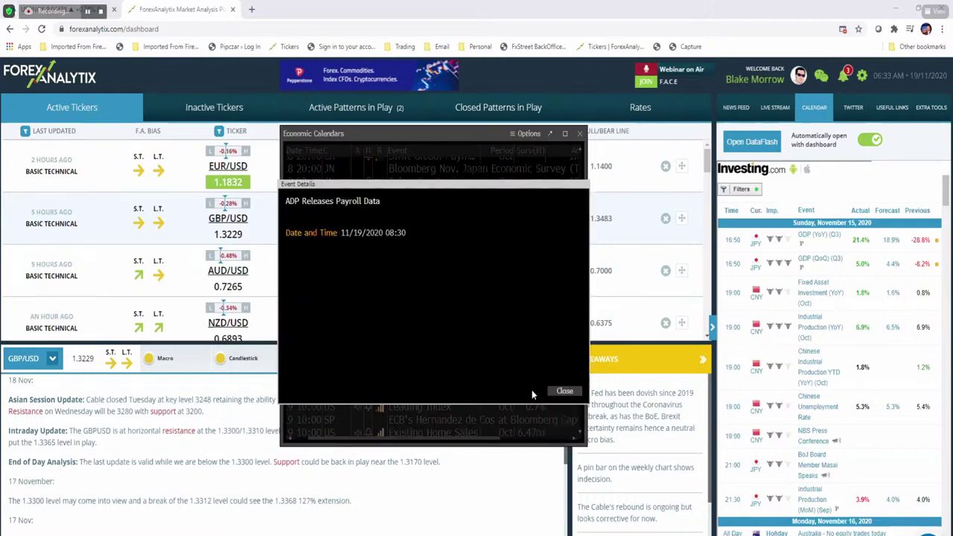
click(564, 391)
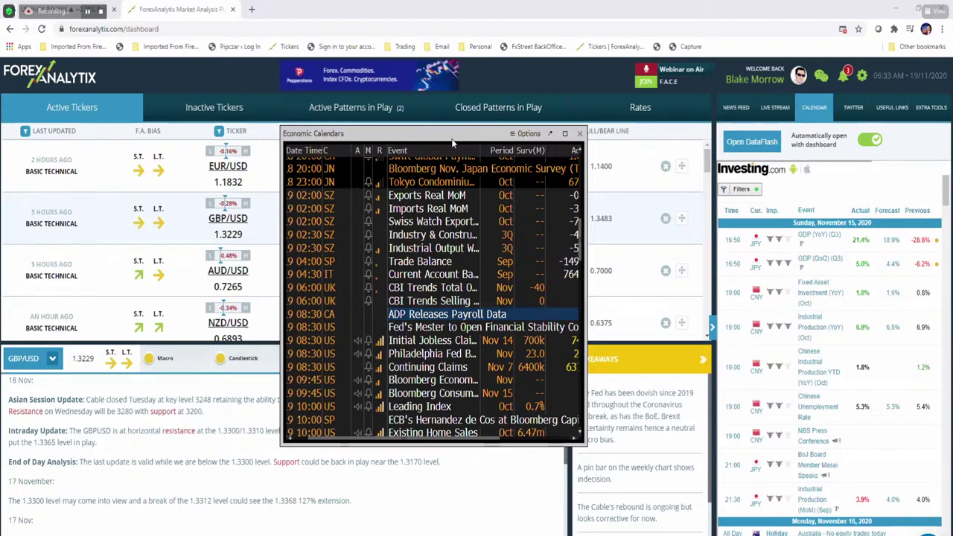
Step: Dismiss the economic calendar window, return to TradingView, and examine USDNOK's recent trend lines and retracement levels on the 4h chart
click(721, 376)
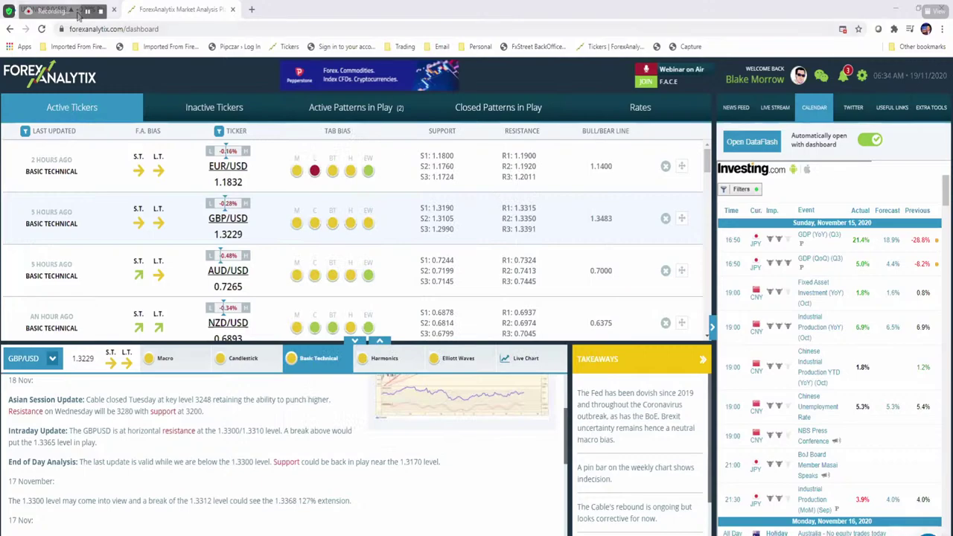
key(alt+Tab)
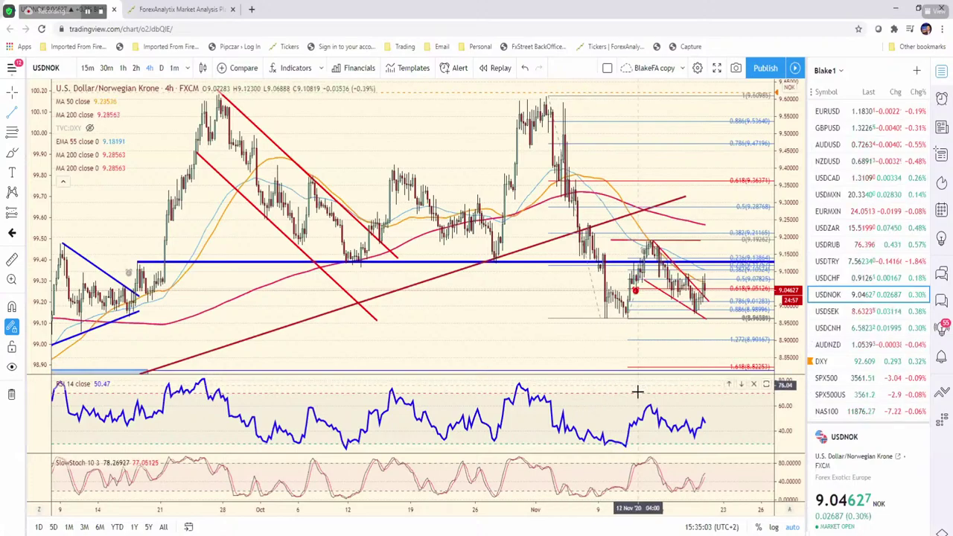
scroll(648, 389, up, 5)
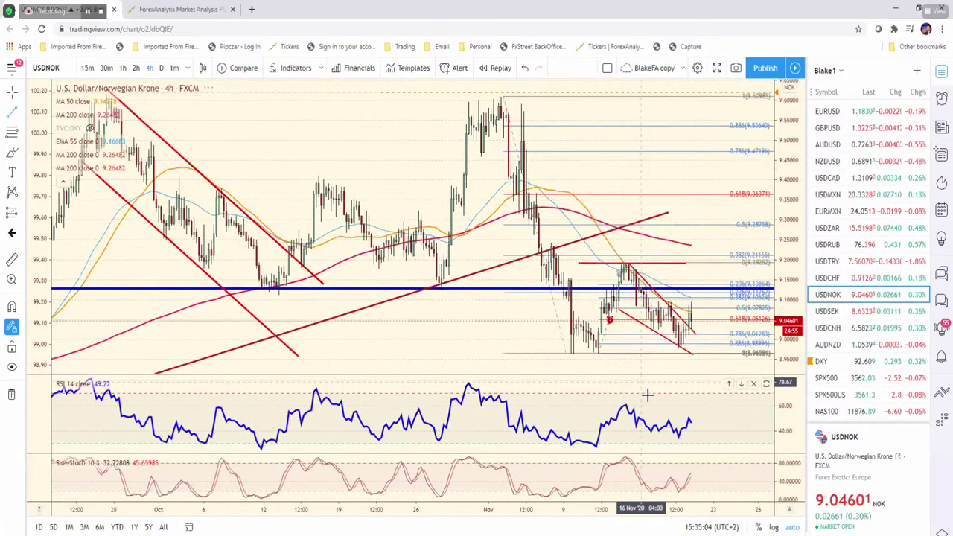
scroll(726, 357, down, 3)
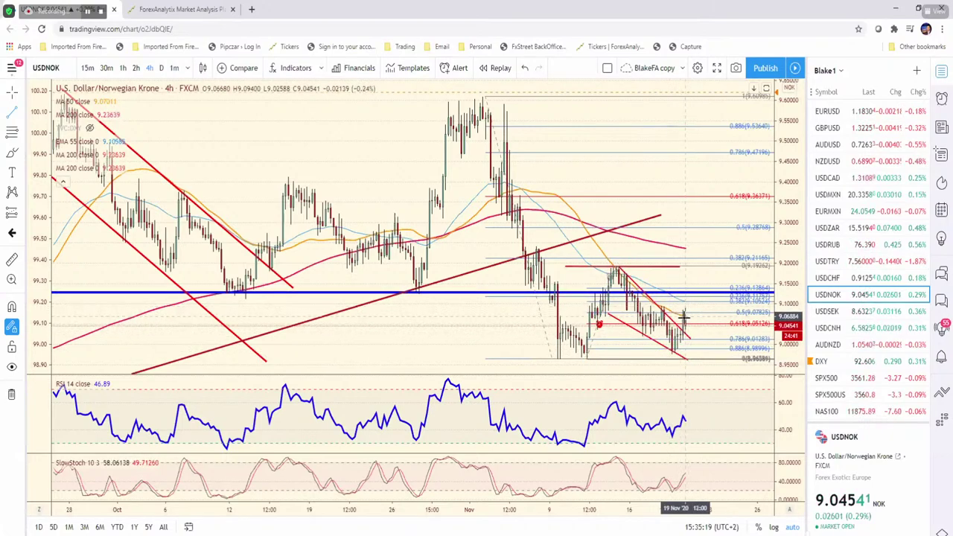
scroll(706, 230, down, 3)
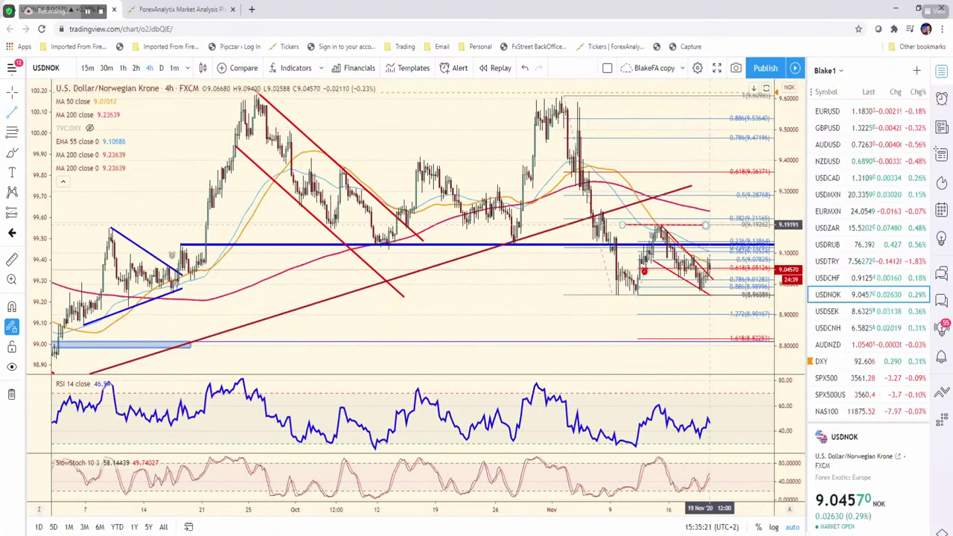
Step: In the bias spreadsheet, enter 8.9600 as support and 9.2000 as resistance for USD/NOK
key(alt+Tab)
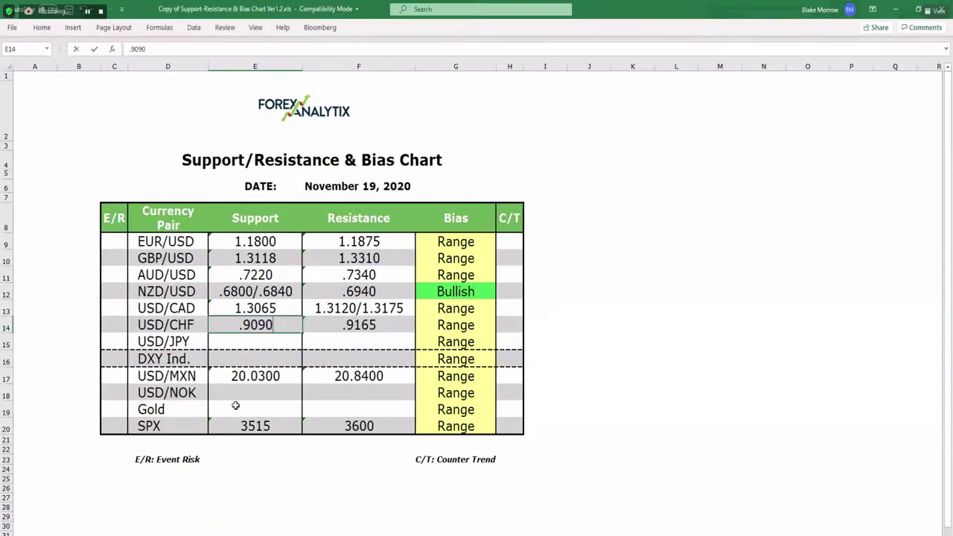
click(260, 393)
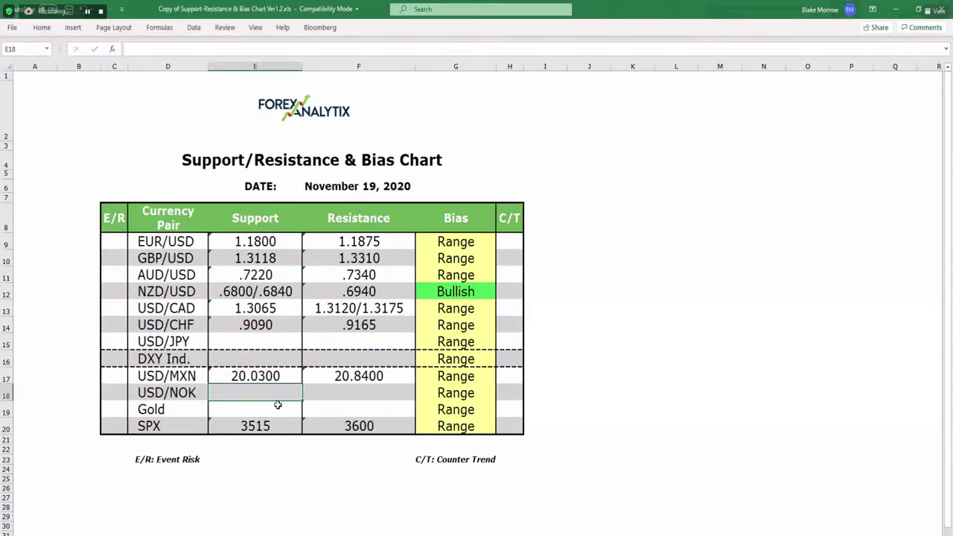
text(8.9)
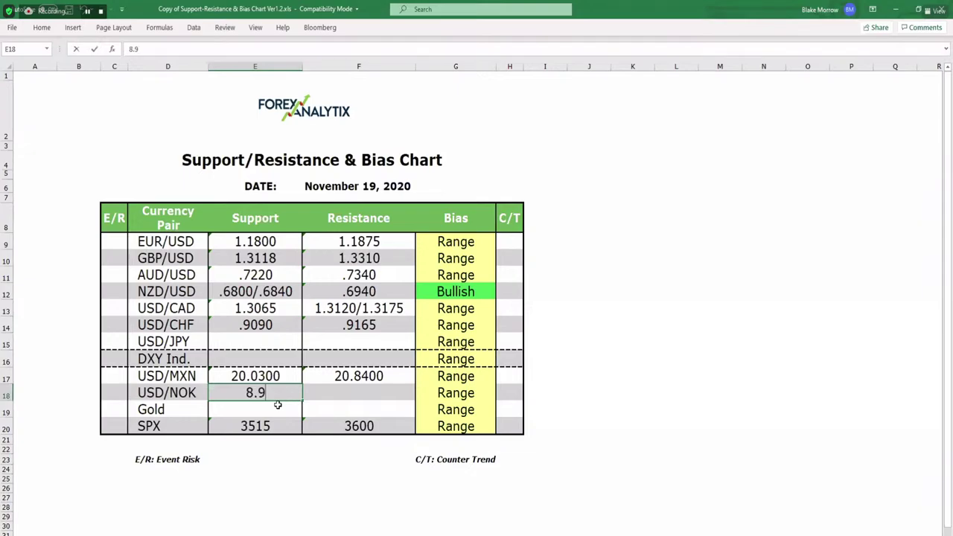
text(600)
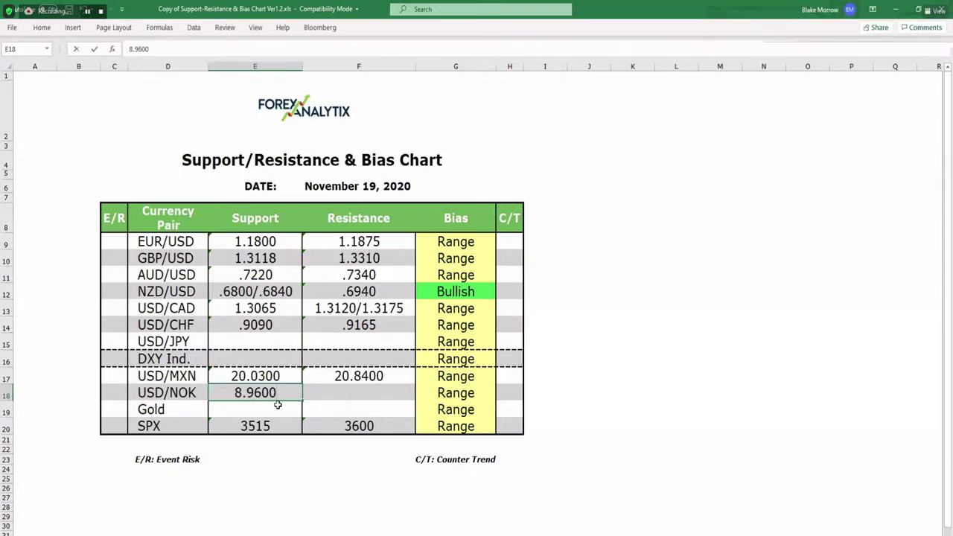
click(339, 397)
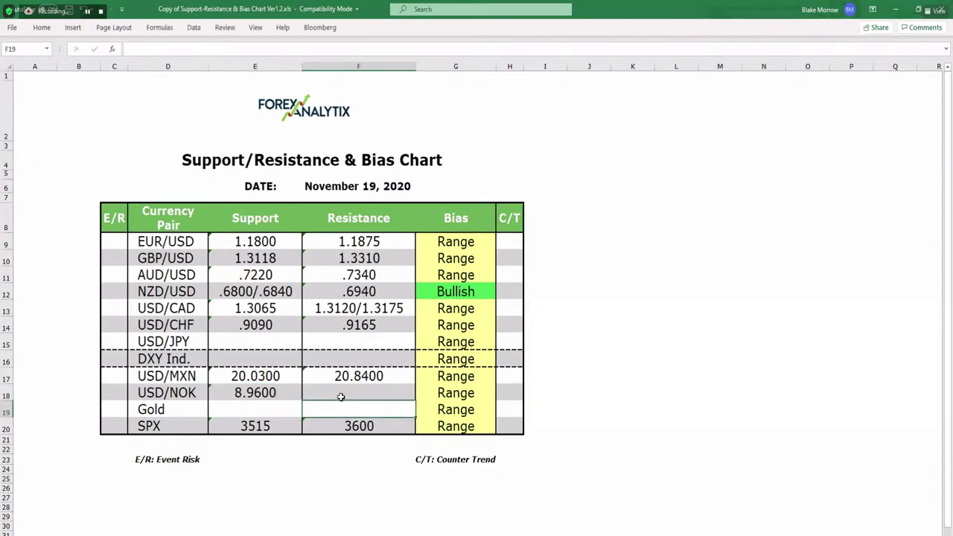
text(9.)
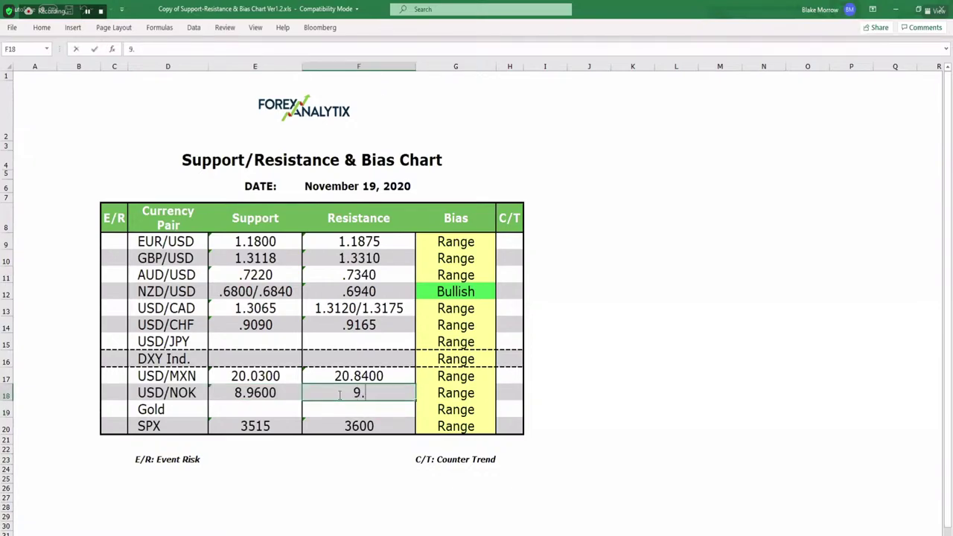
text(2000)
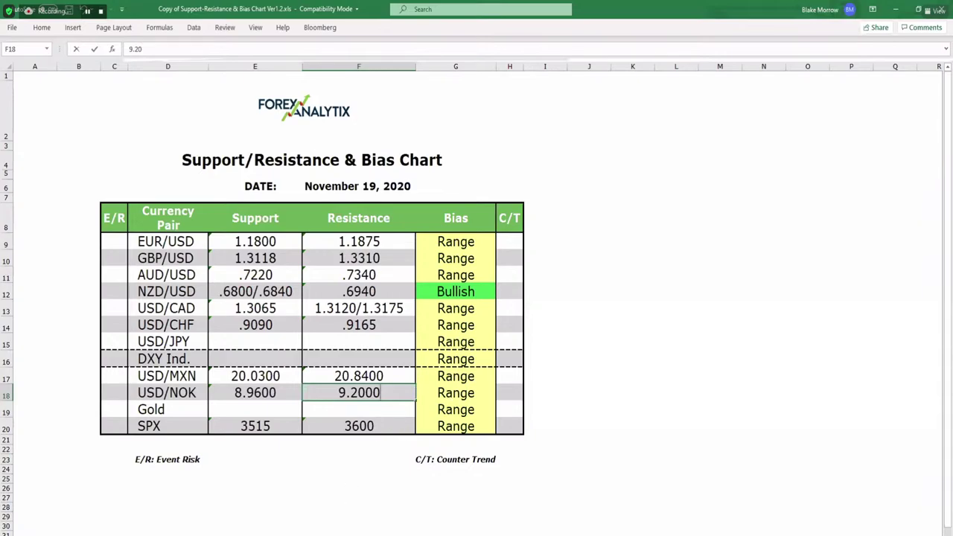
key(Tab)
Step: Switch back to TradingView and open the USDJPY 4h chart from the watchlist
key(alt+Tab)
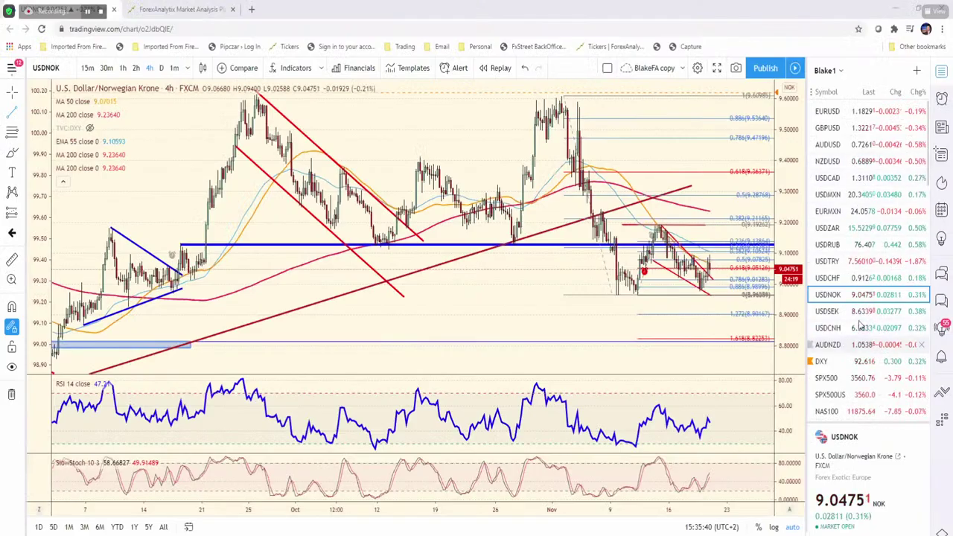
scroll(860, 325, down, 2)
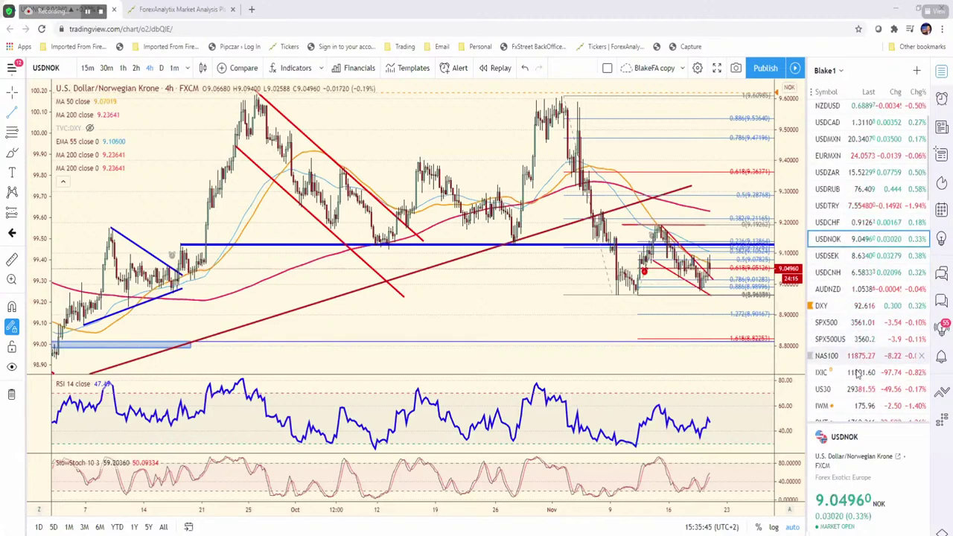
scroll(858, 371, down, 5)
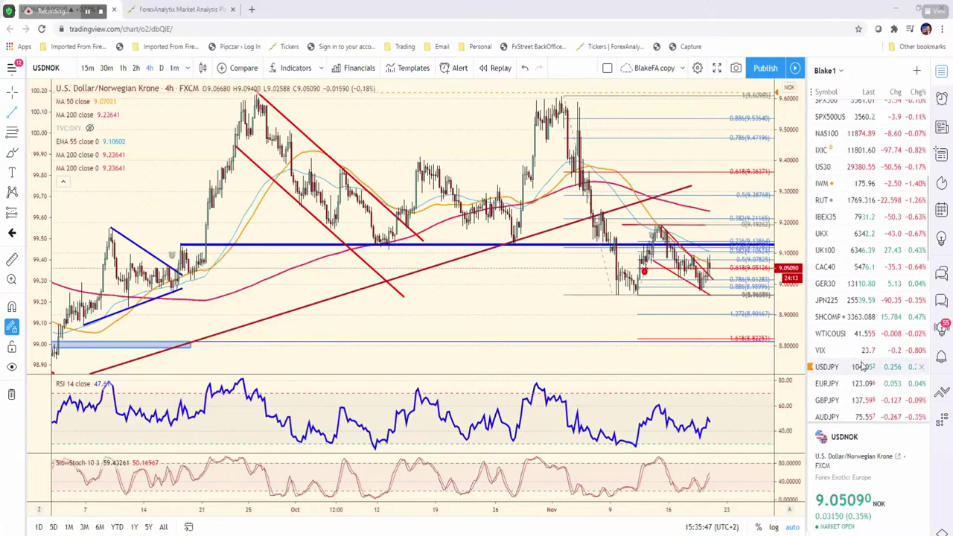
click(862, 366)
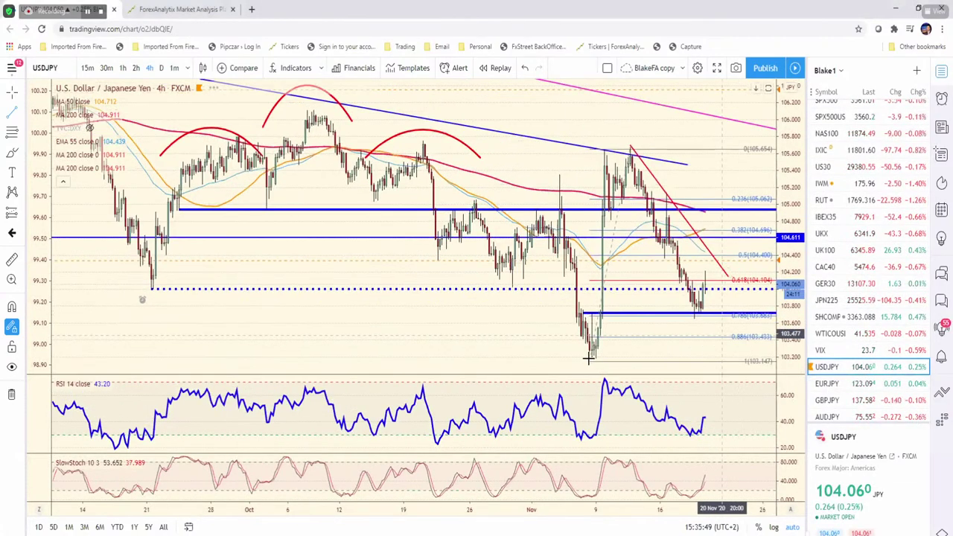
Step: Reposition the USDJPY Fibonacci retracement so it spans from about 103.185 on 6 Nov to about 105.691 on 11 Nov
scroll(588, 358, up, 4)
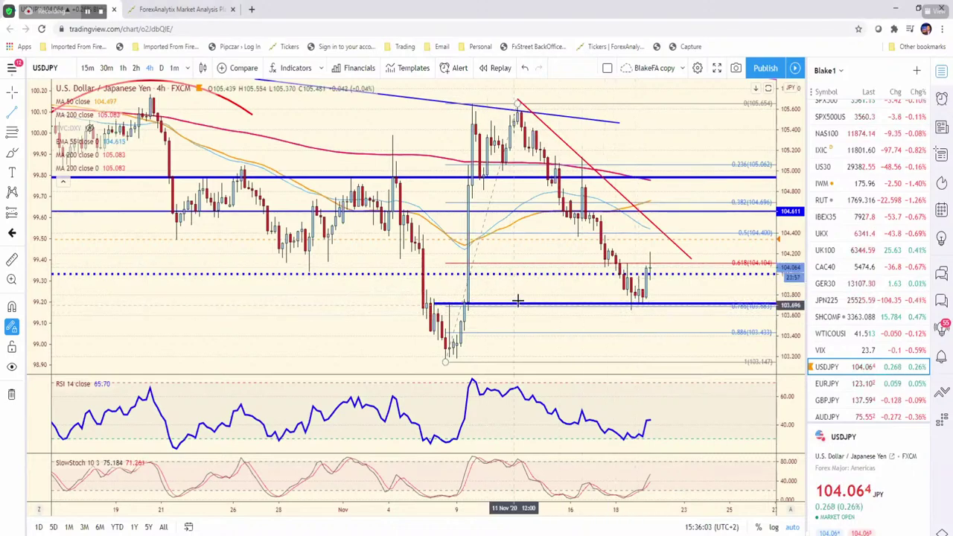
mouse_move(515, 312)
mouse_down()
mouse_move(525, 299)
mouse_move(437, 309)
mouse_move(462, 311)
mouse_up()
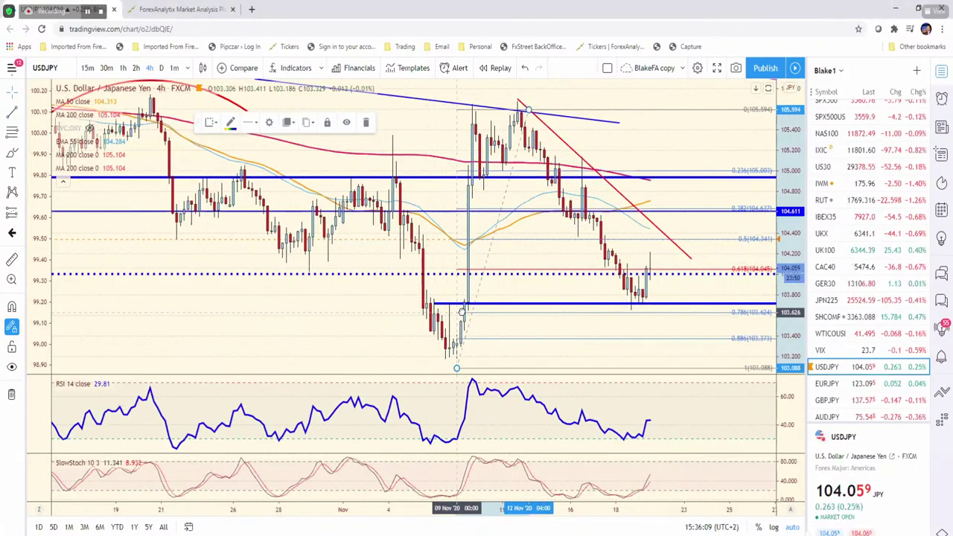
key(Escape)
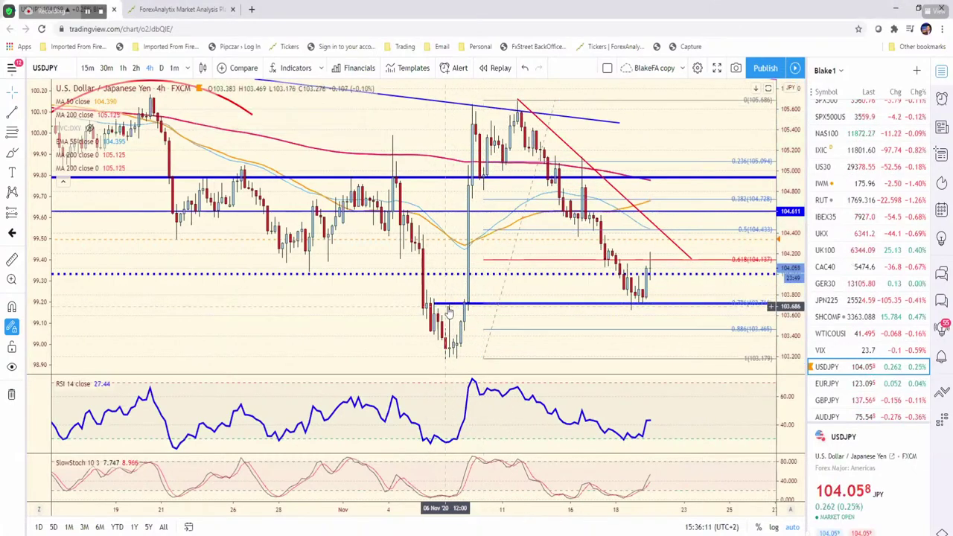
drag(444, 303, 460, 290)
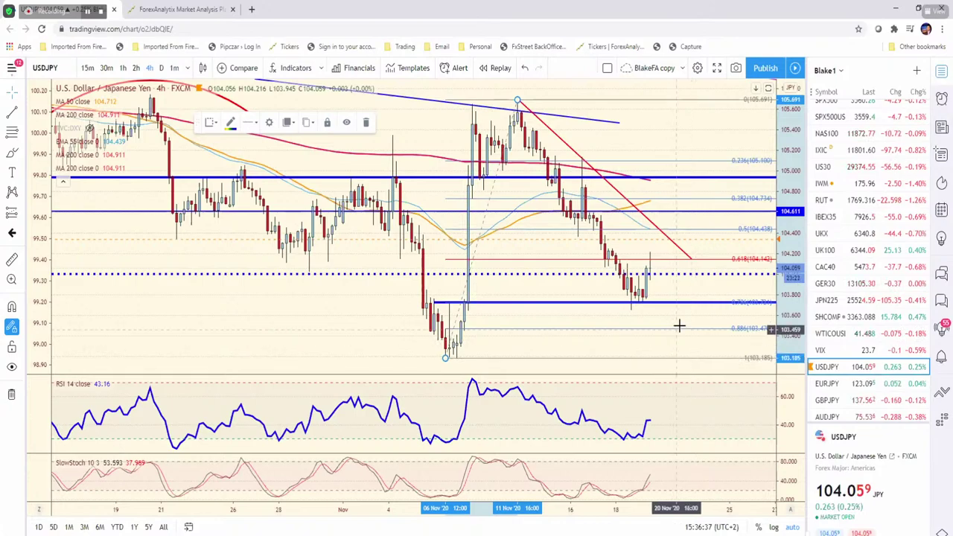
Step: Draw two rectangle zones near USDJPY's latest candles, one at about 104.365–104.458 and one at about 103.621–103.664
scroll(684, 327, up, 2)
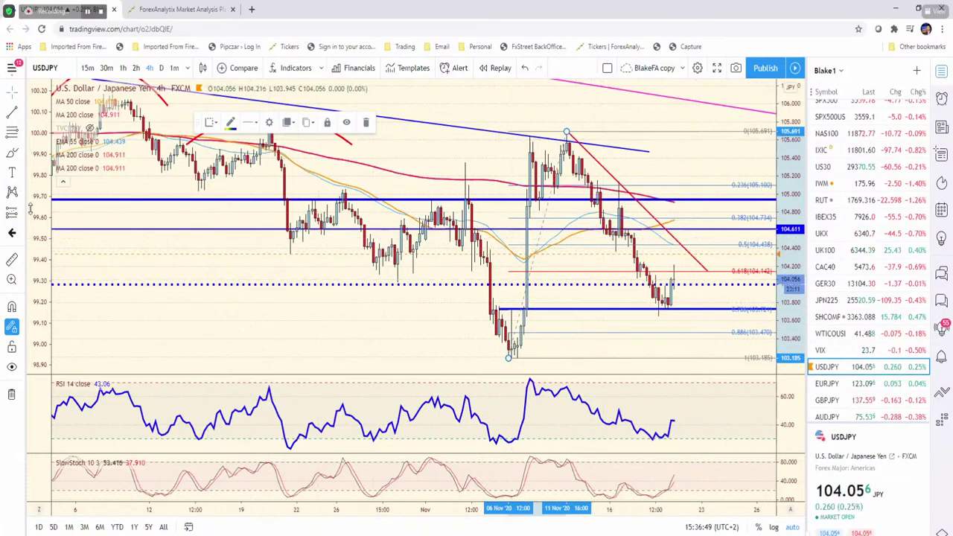
click(24, 156)
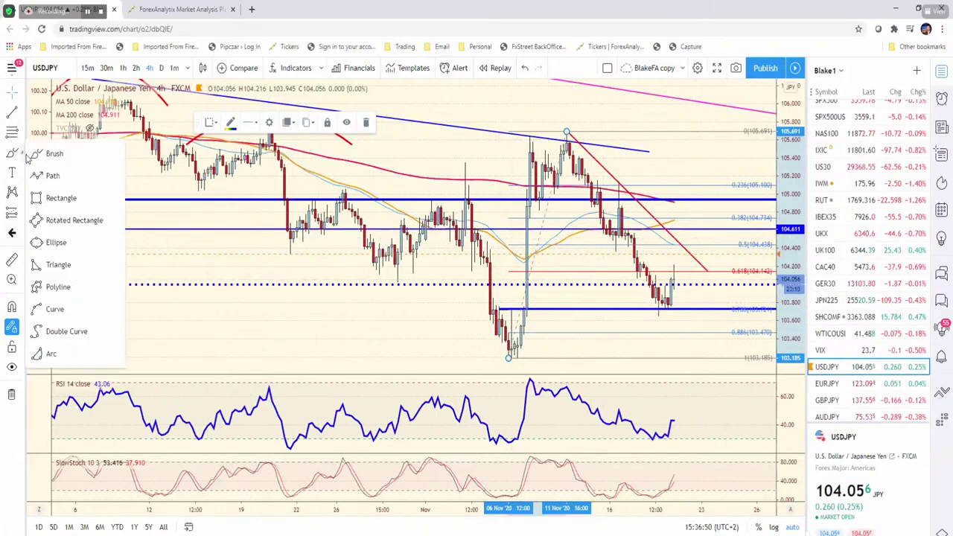
click(60, 198)
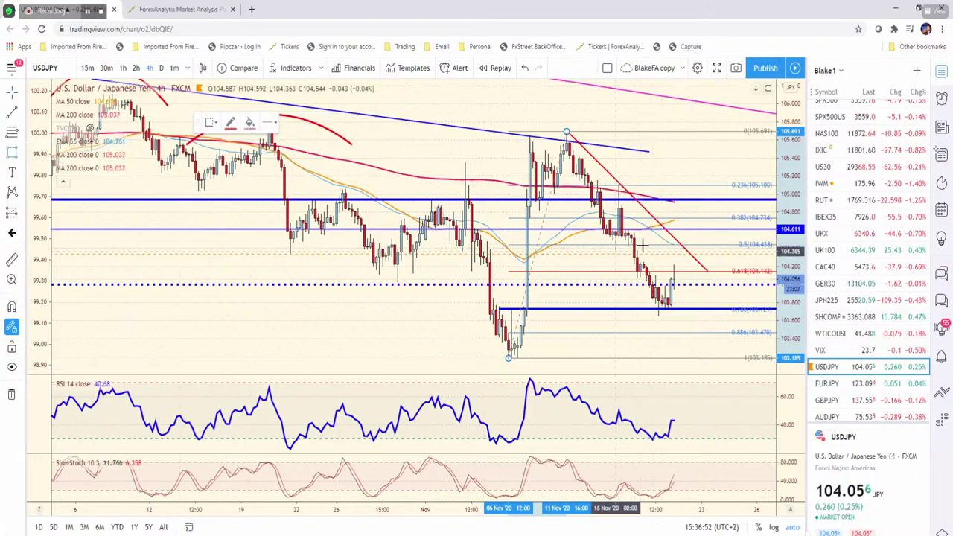
drag(615, 251, 698, 244)
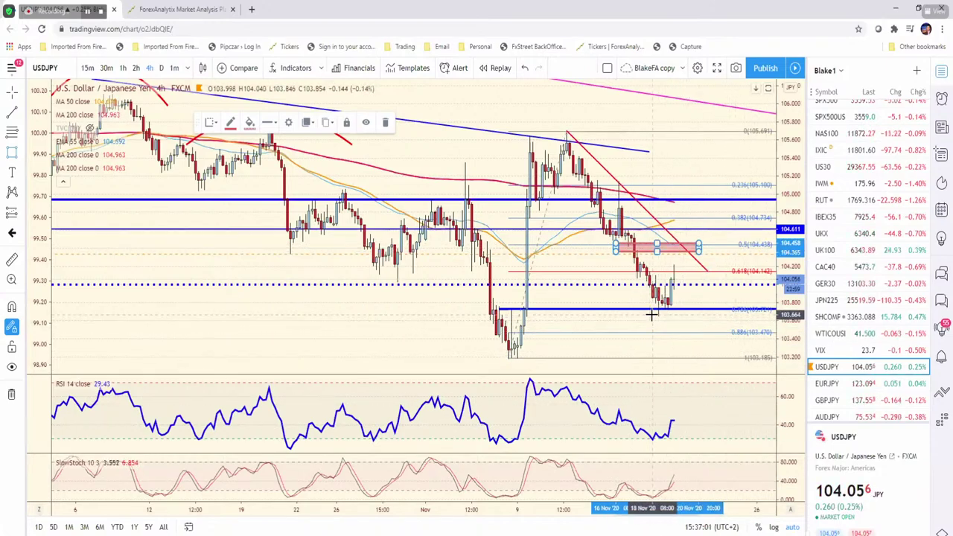
drag(651, 315, 695, 320)
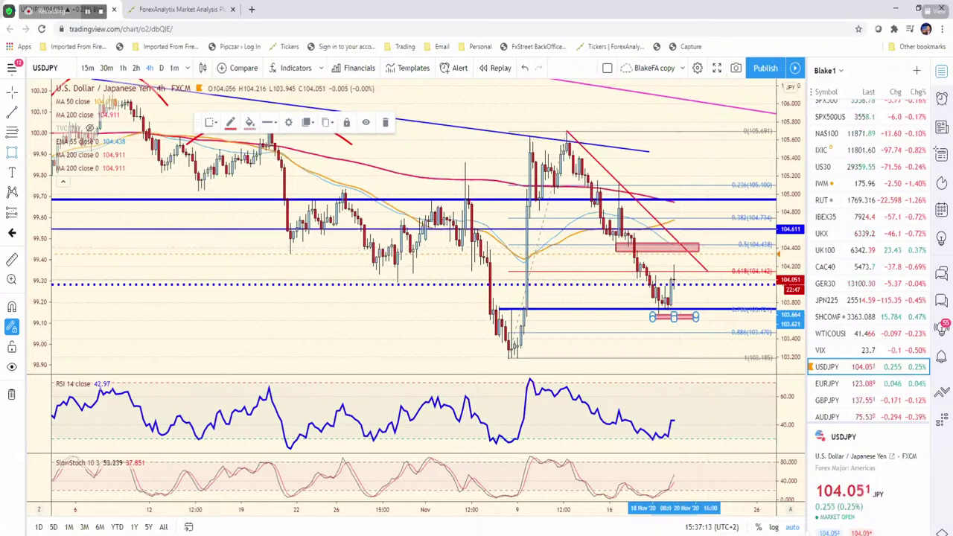
Step: In the bias spreadsheet, enter 104.40 as resistance and 103.70 as support for USD/JPY
key(alt+Tab)
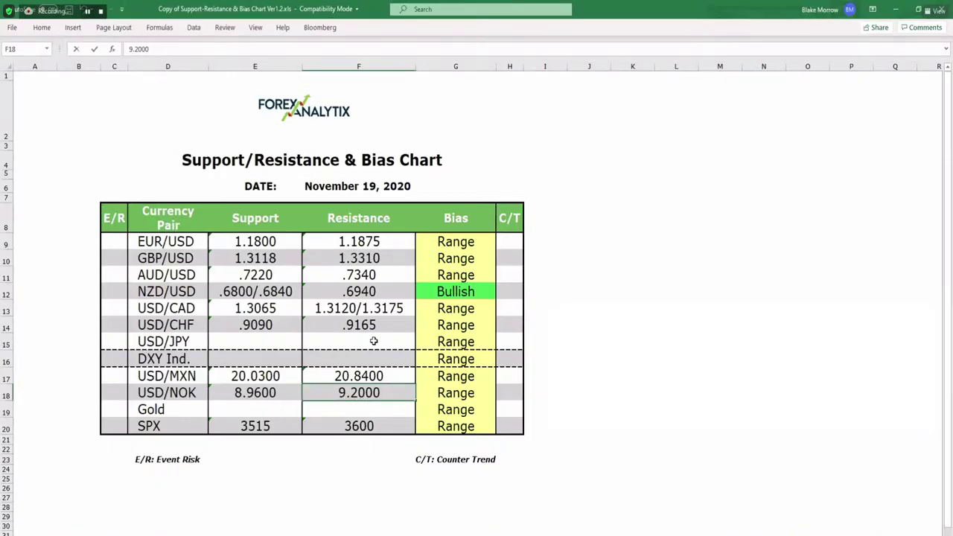
click(374, 341)
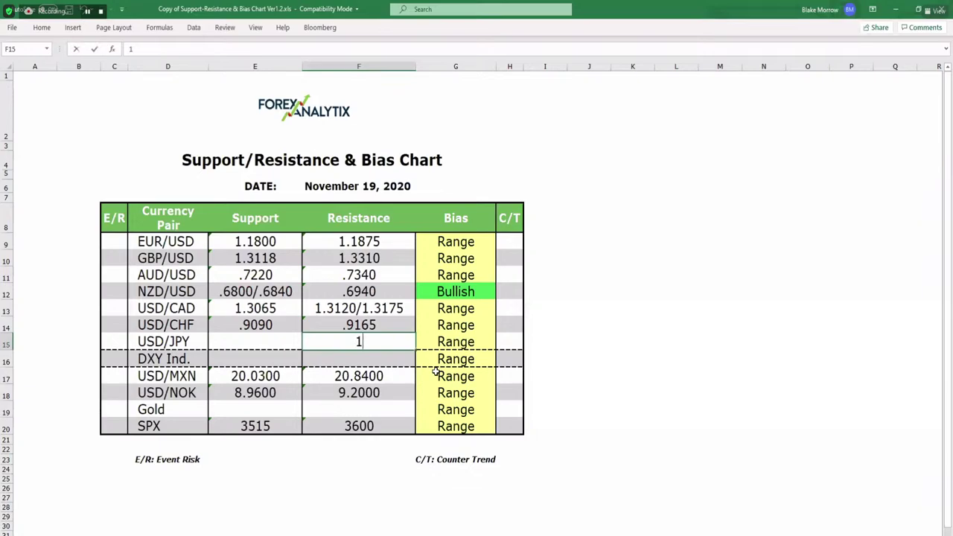
text(104.40)
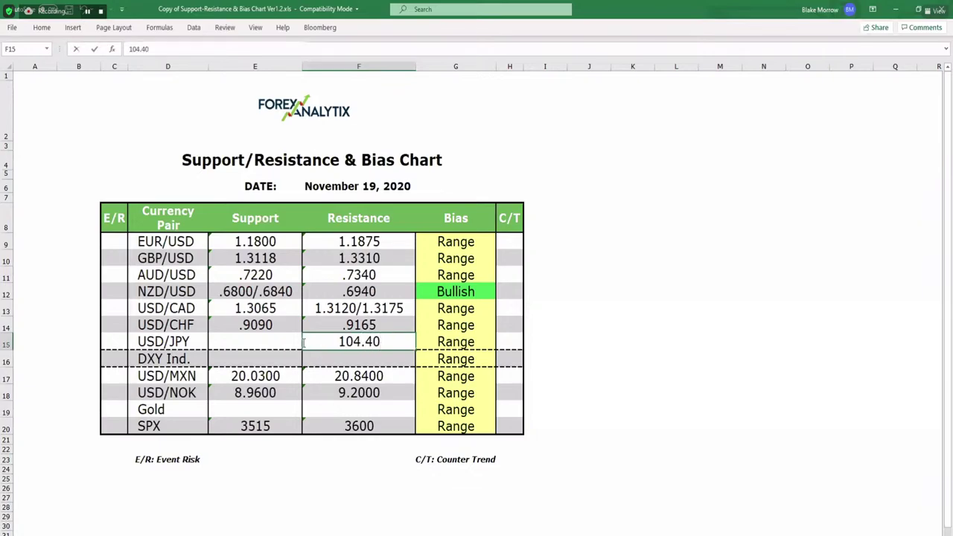
click(280, 336)
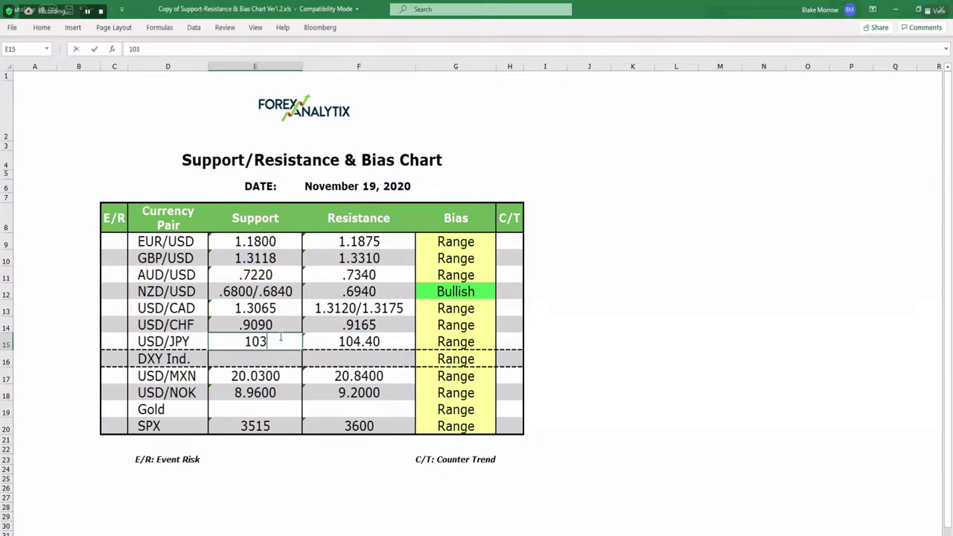
text(103.70)
Step: Return to TradingView, open the DXY 4h chart, and examine its trend lines and retracement levels back to September
key(alt+Tab)
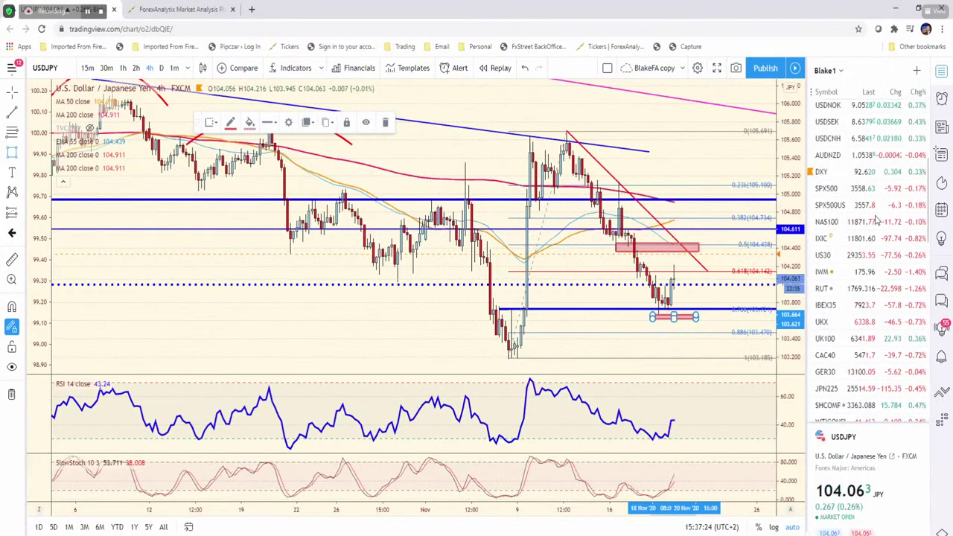
scroll(877, 218, up, 1)
click(856, 194)
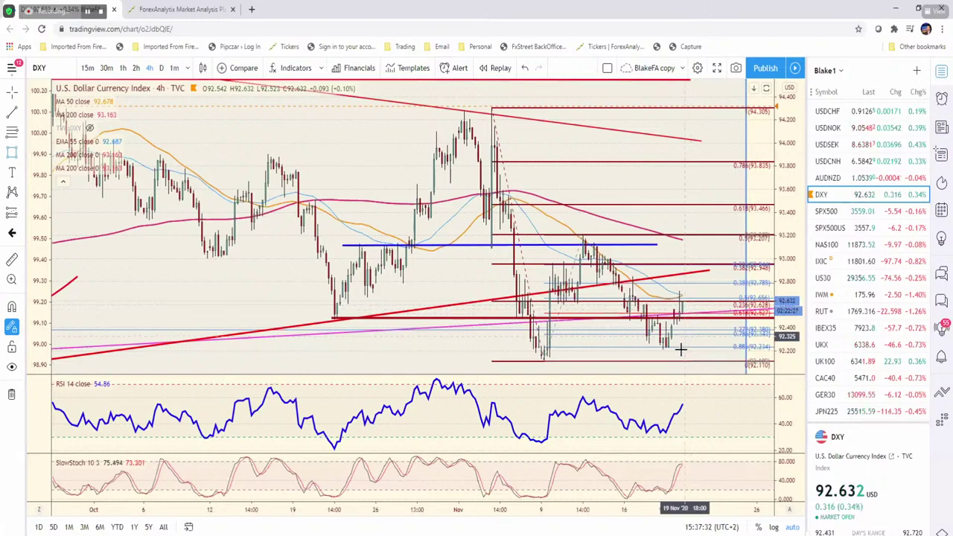
scroll(677, 346, down, 2)
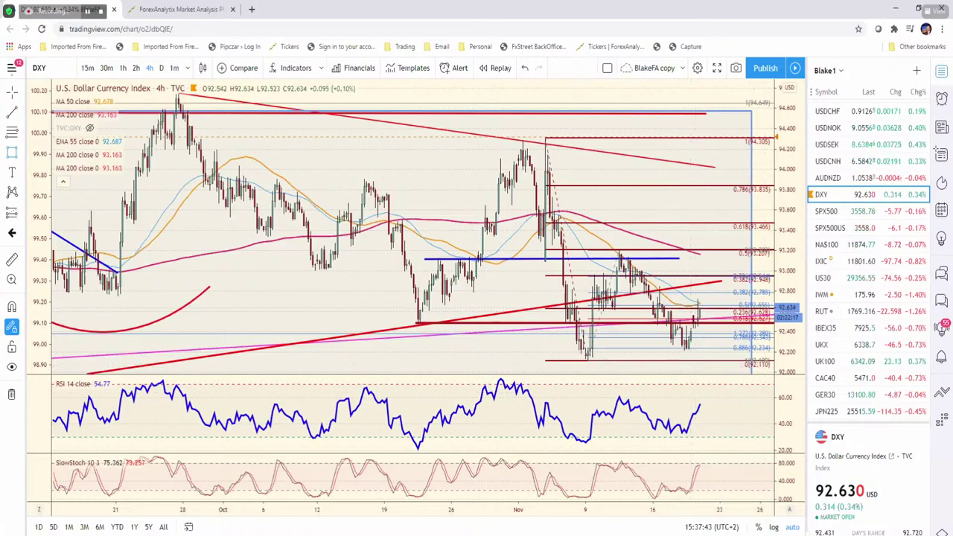
Step: In the bias spreadsheet, enter 92.10 as support and 93.10 as resistance for the DXY index
key(alt+Tab)
click(277, 362)
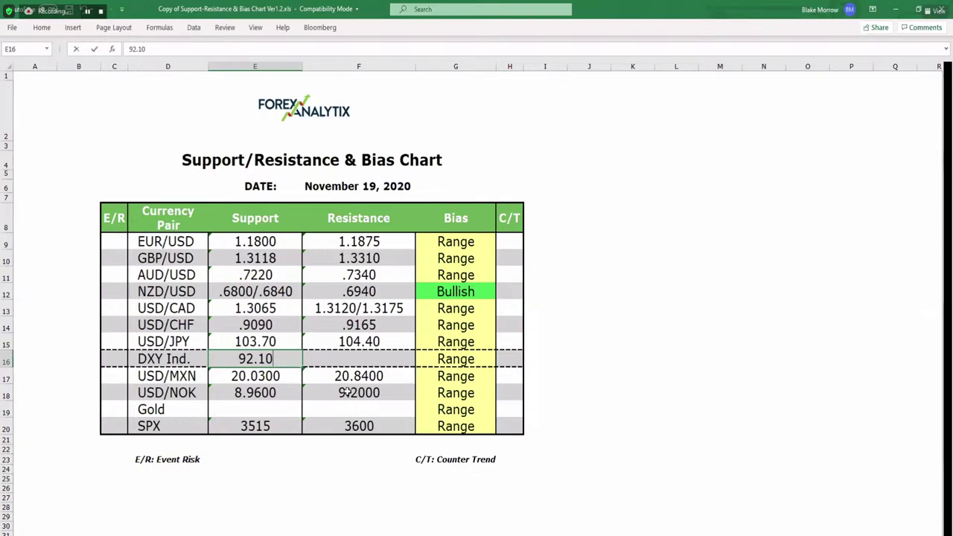
click(365, 353)
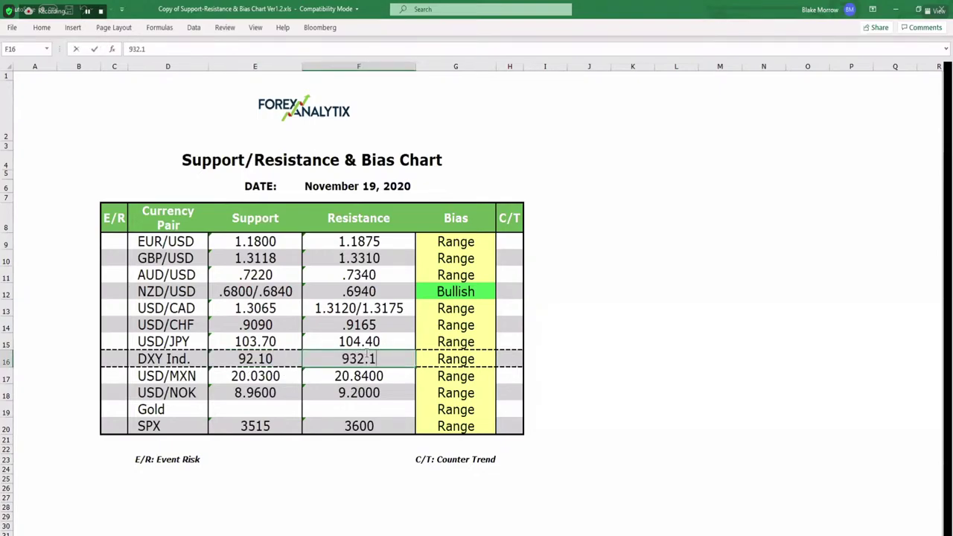
text(93.10)
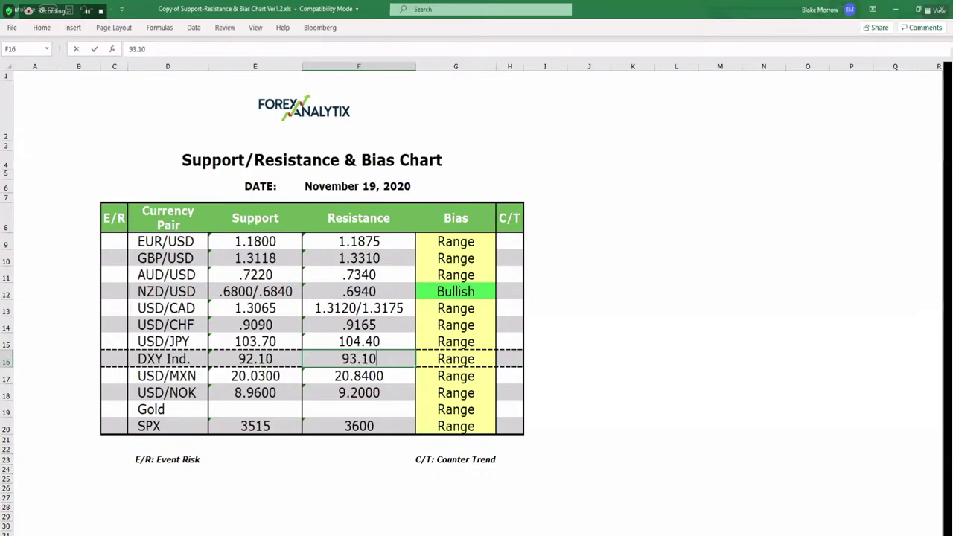
Step: Switch to the ForexAnalytix chat in a maximized window and look back through the general group's earlier messages
key(Return)
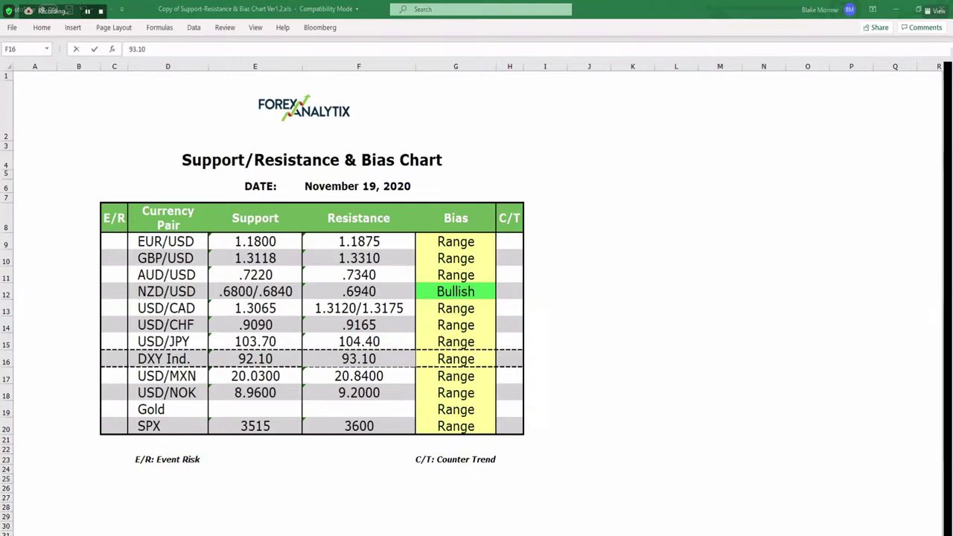
key(alt+Tab)
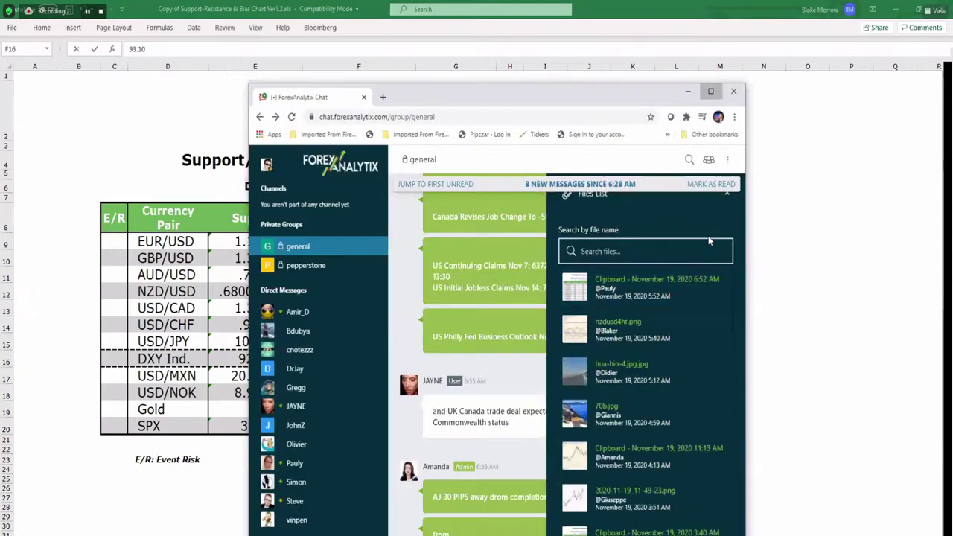
key(super+Up)
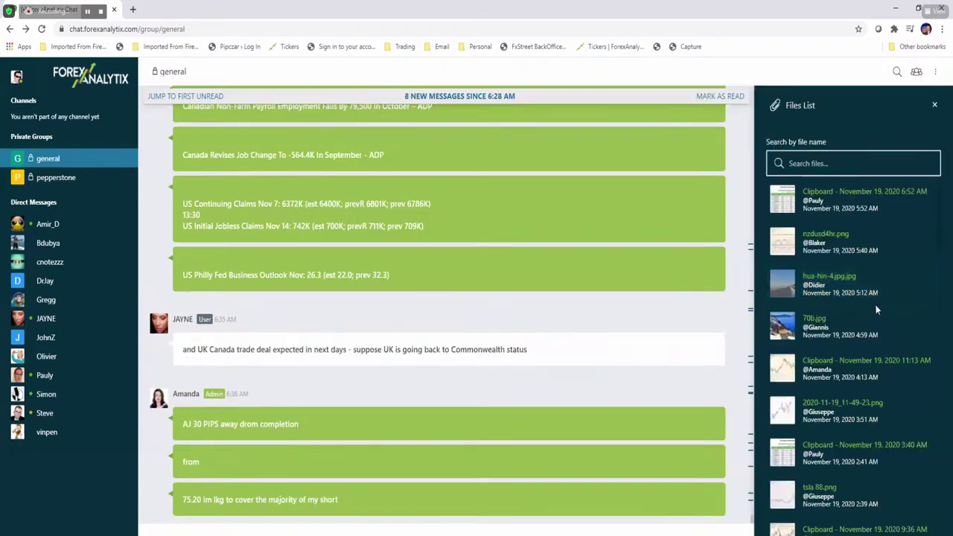
scroll(506, 298, up, 10)
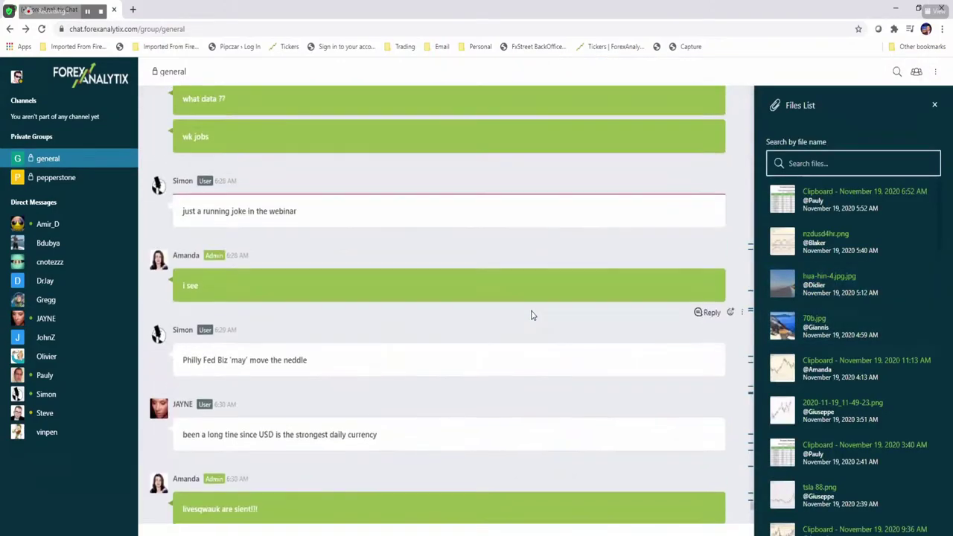
scroll(532, 315, up, 15)
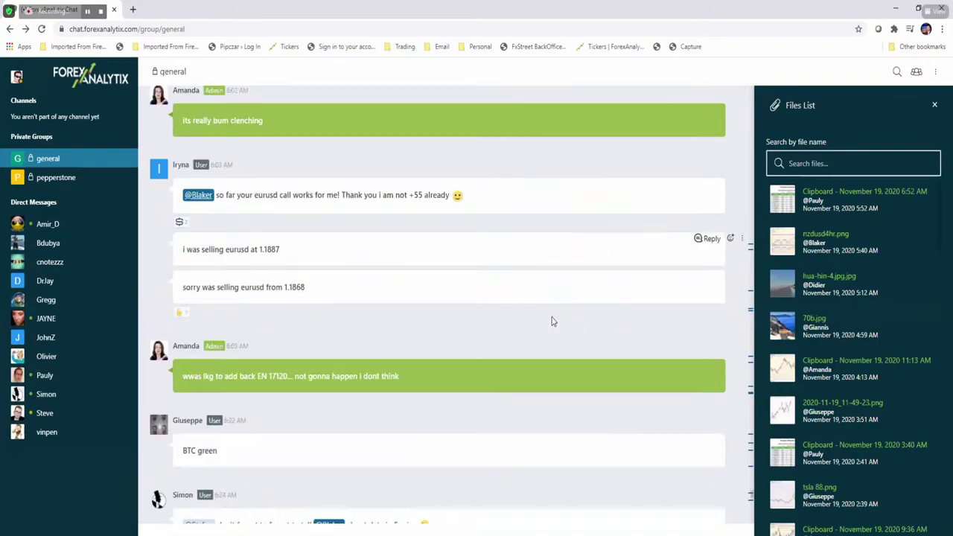
scroll(552, 320, down, 5)
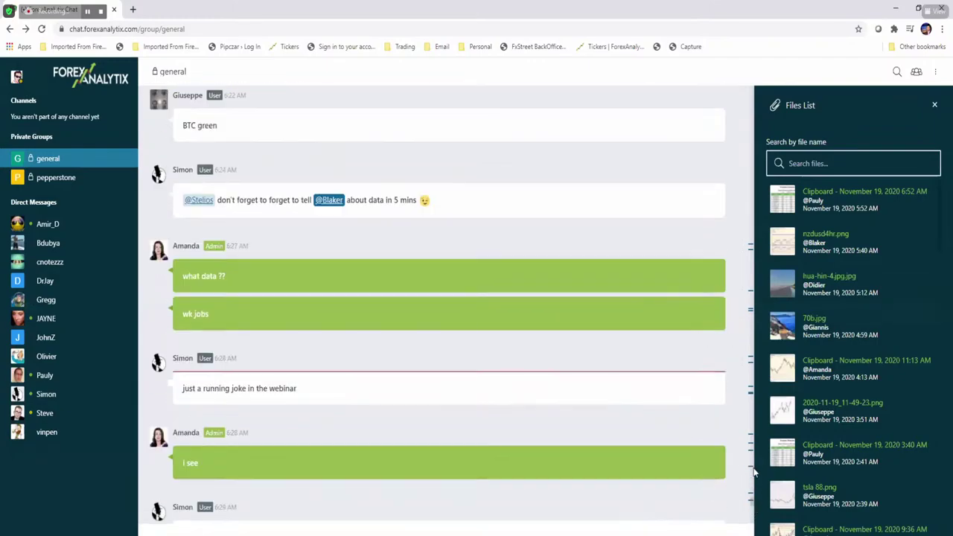
drag(753, 470, 785, 192)
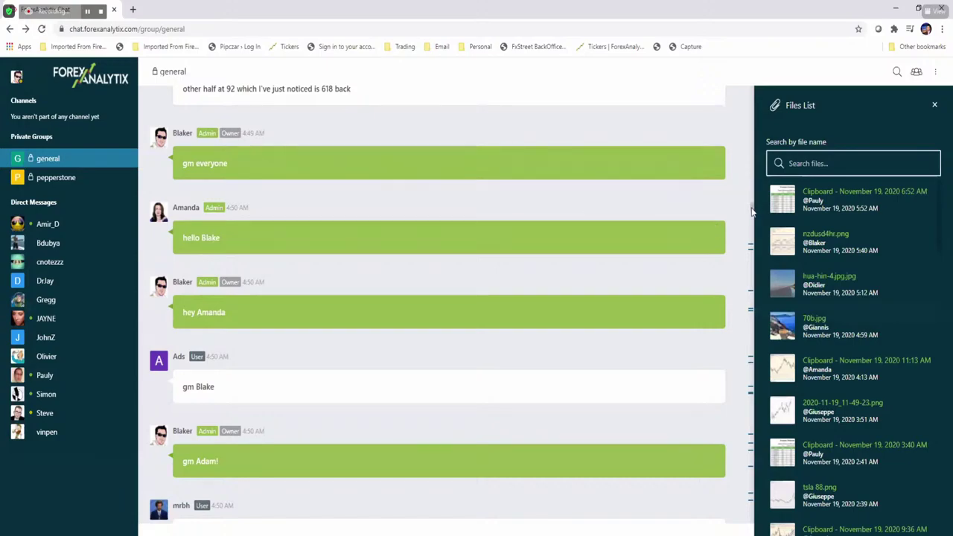
drag(752, 211, 761, 531)
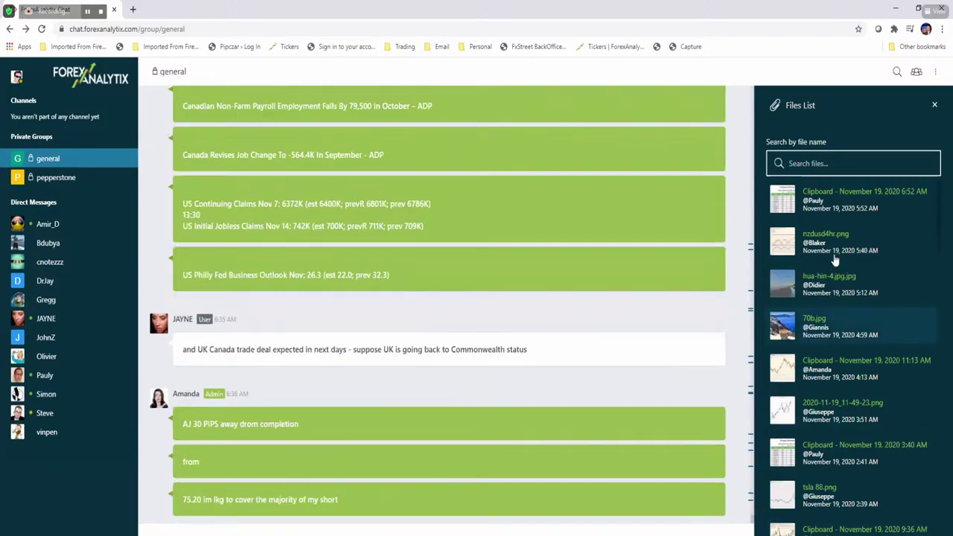
Step: Browse the chat's file list back to November 18 and open that day's Support/Resistance & Bias Chart image
scroll(836, 282, down, 5)
scroll(838, 310, down, 5)
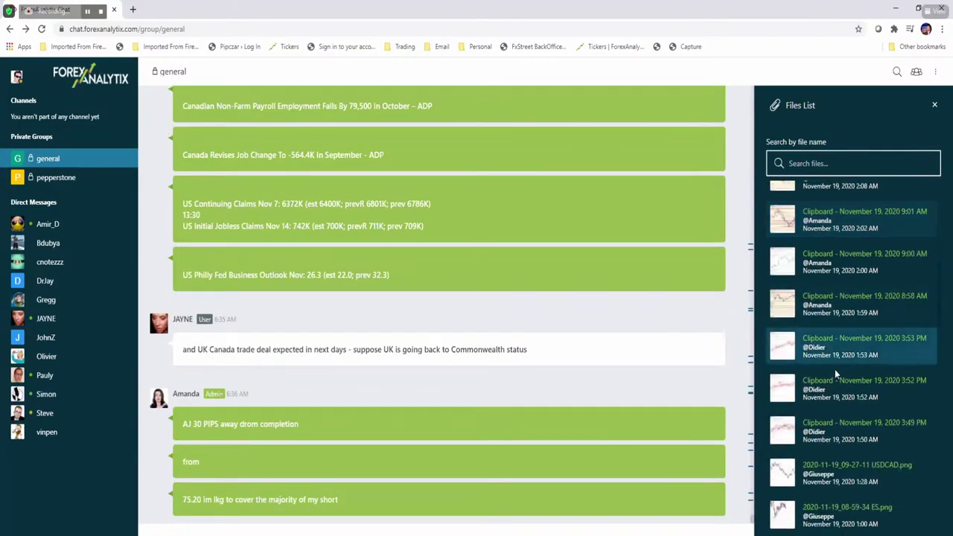
scroll(833, 411, down, 10)
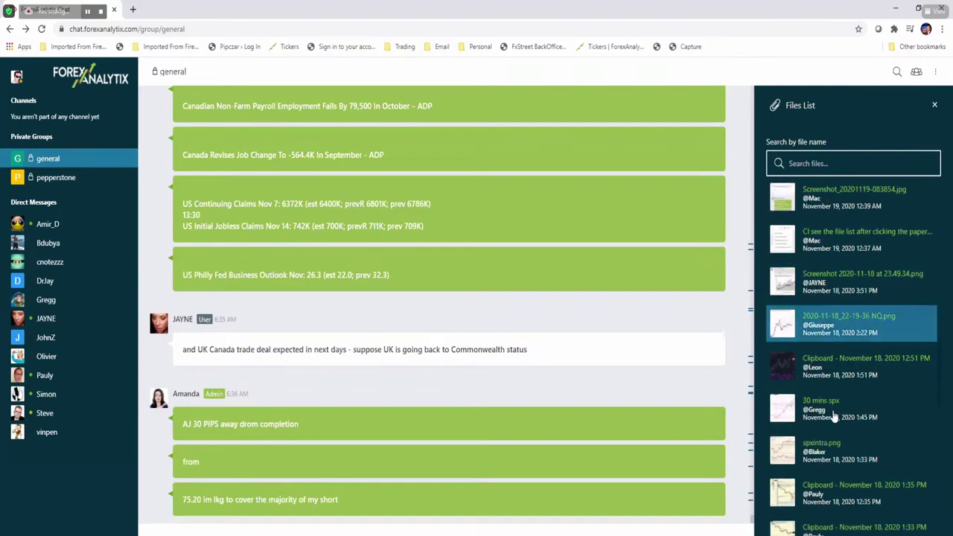
scroll(834, 420, down, 4)
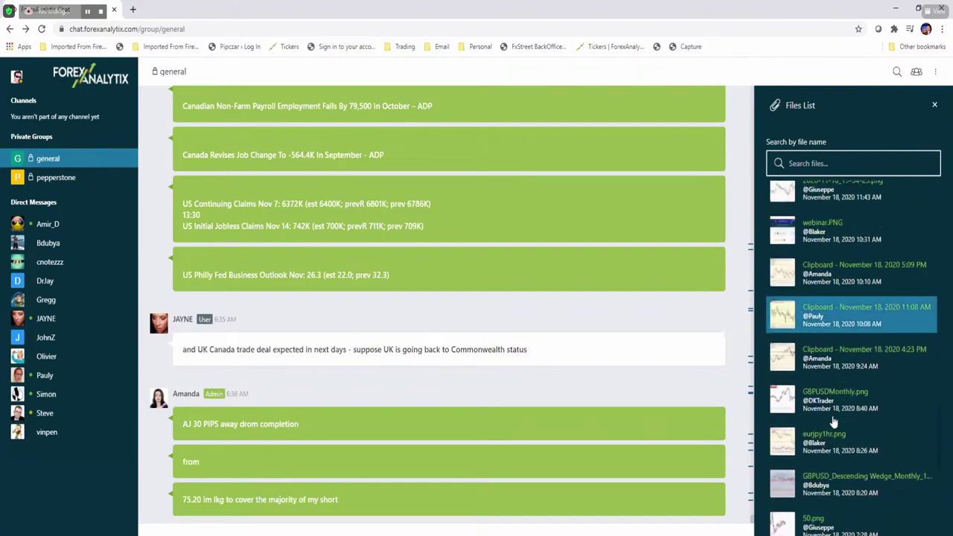
click(824, 448)
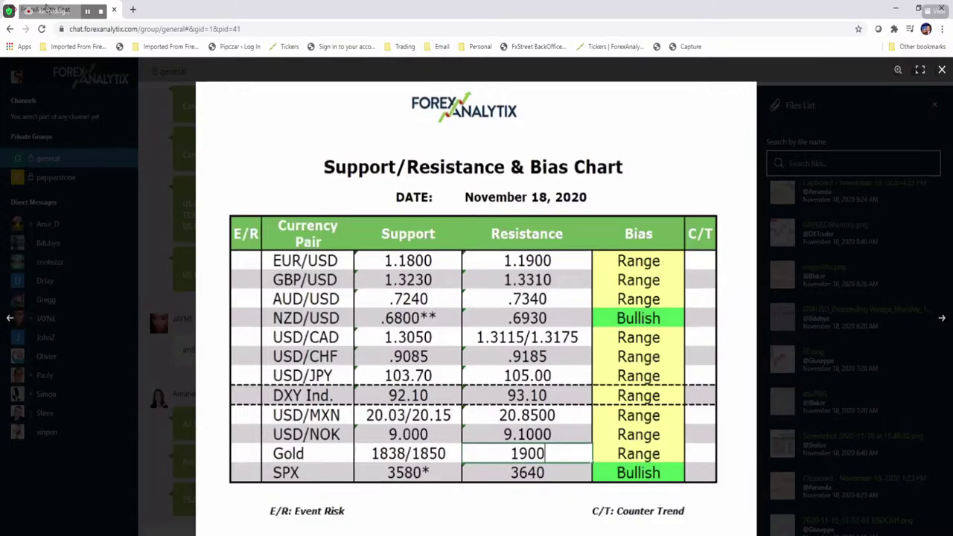
Step: Compare the levels in the November 18 bias chart image with those in the November 19 spreadsheet
key(alt+Tab)
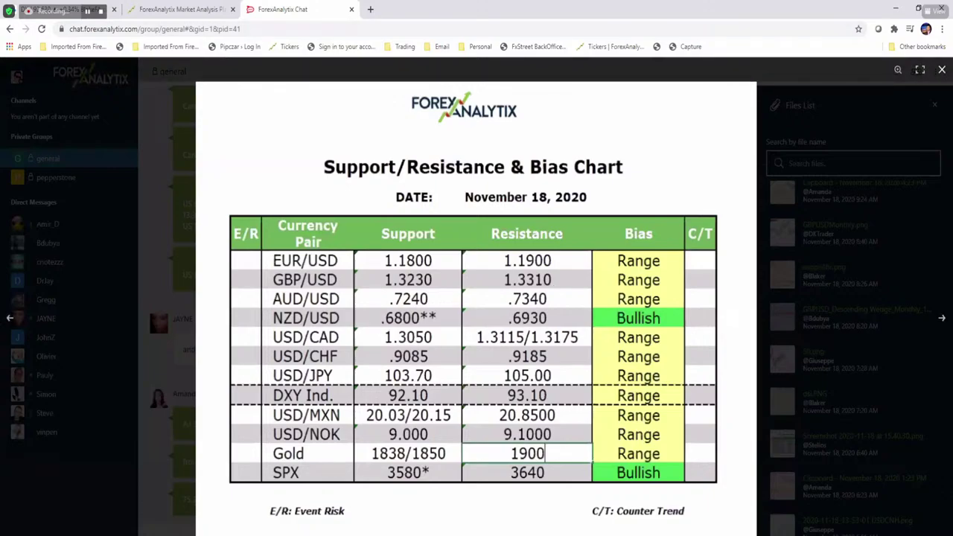
key(alt+Tab)
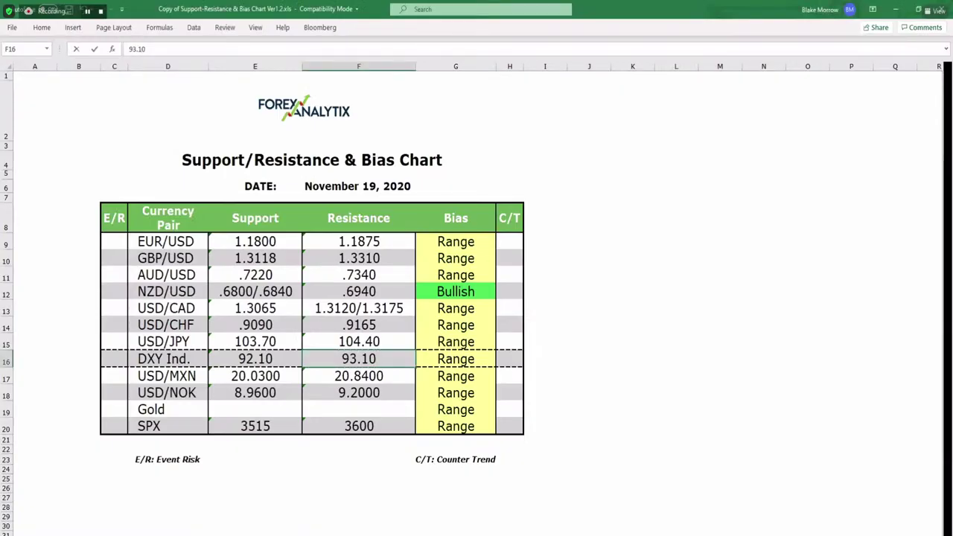
key(alt+Tab)
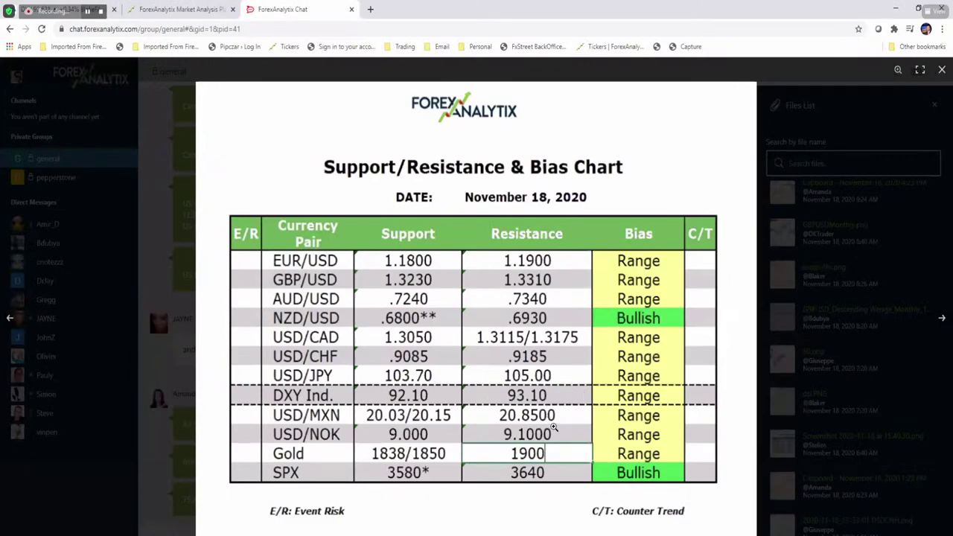
key(alt+Tab)
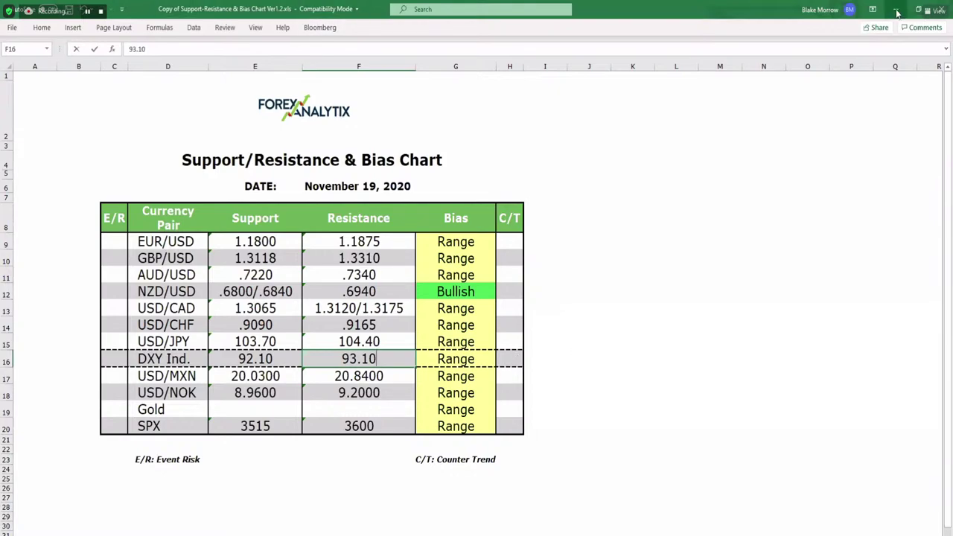
key(alt+Tab)
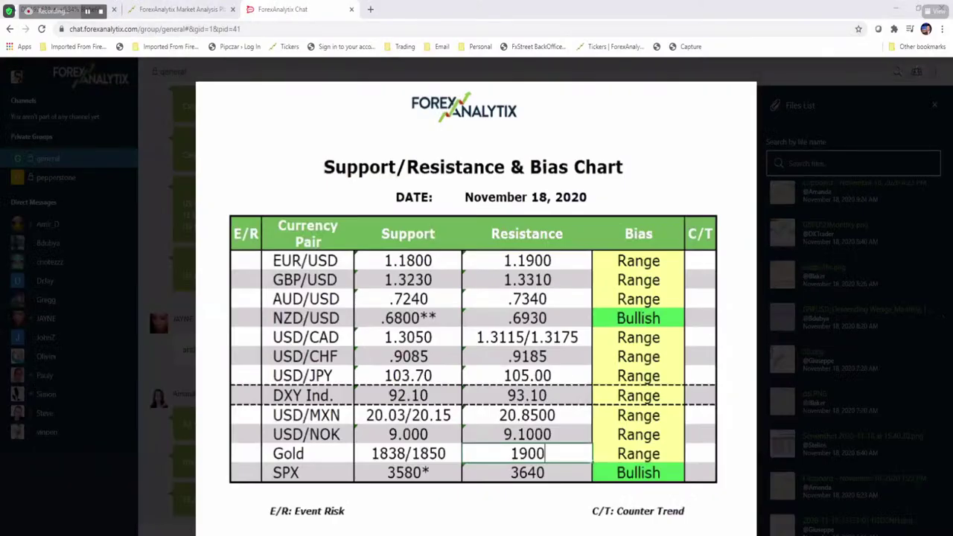
Step: Close the chat, return to TradingView, and open the gold (XAUUSD) 4h chart from the watchlist
key(ctrl+w)
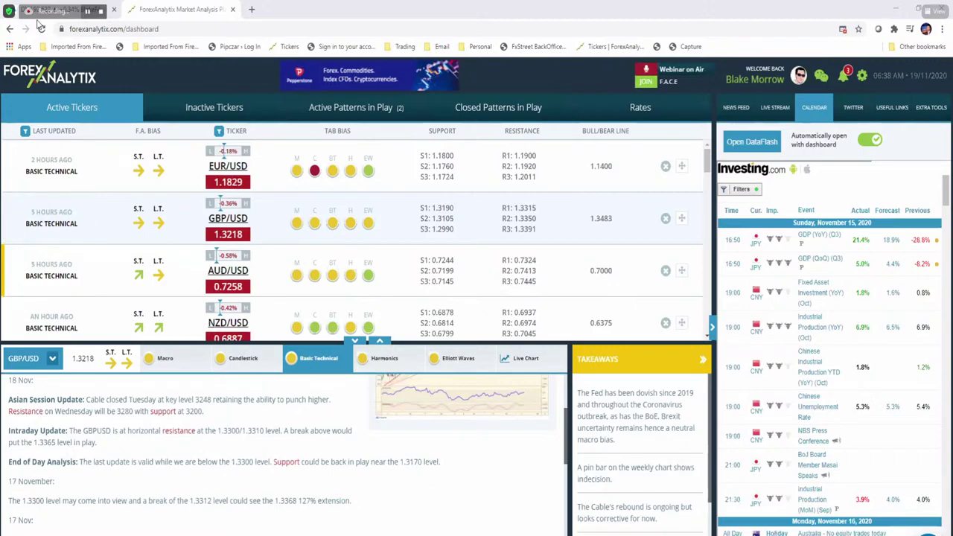
key(alt+Tab)
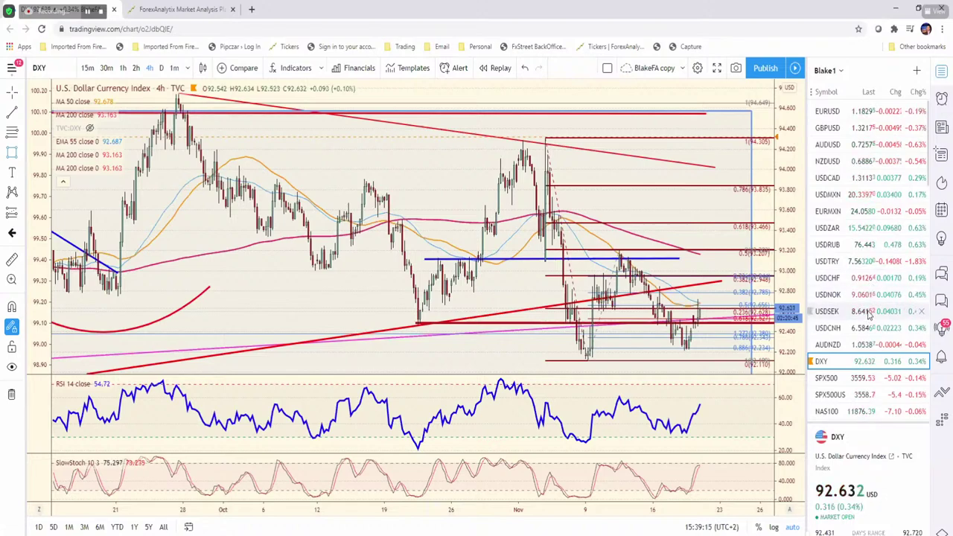
scroll(878, 297, down, 3)
scroll(881, 302, down, 1)
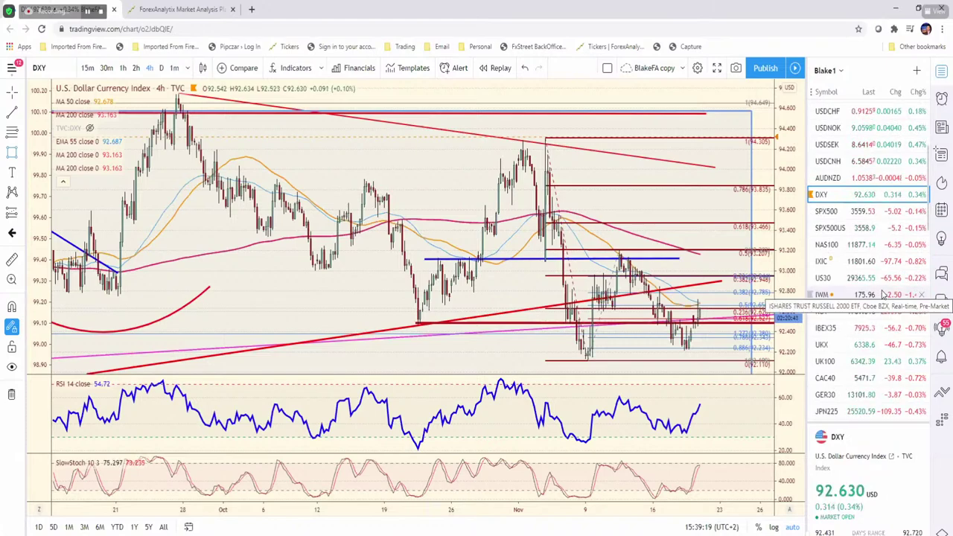
scroll(878, 302, up, 4)
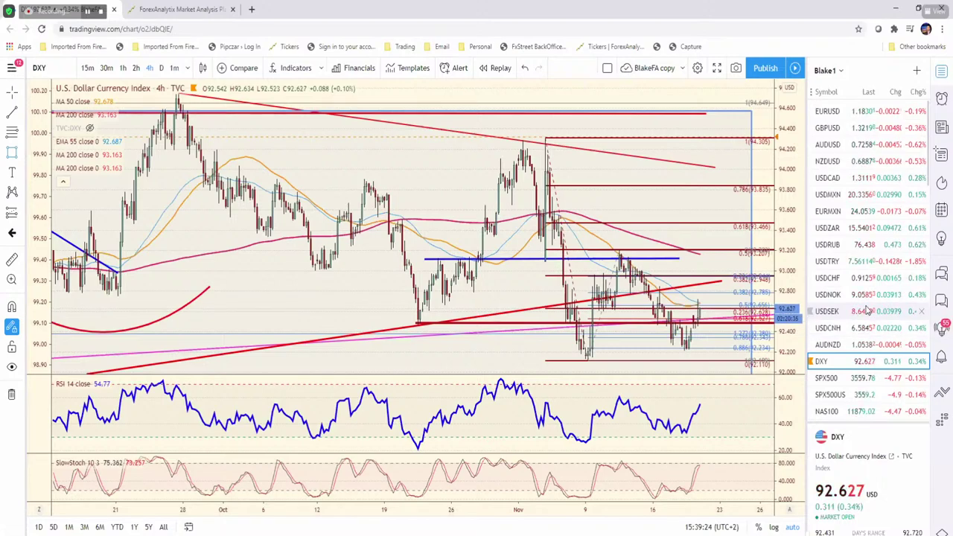
scroll(896, 238, down, 4)
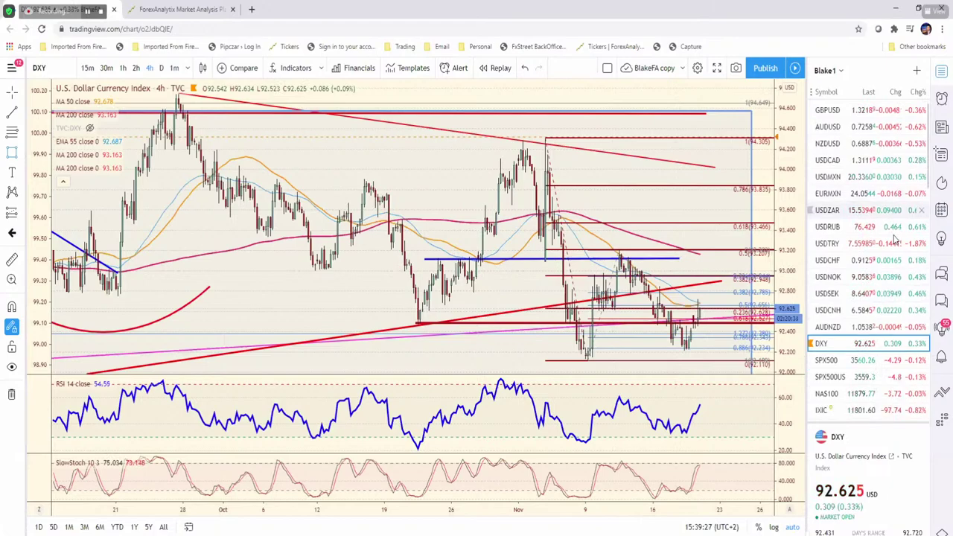
scroll(894, 237, down, 3)
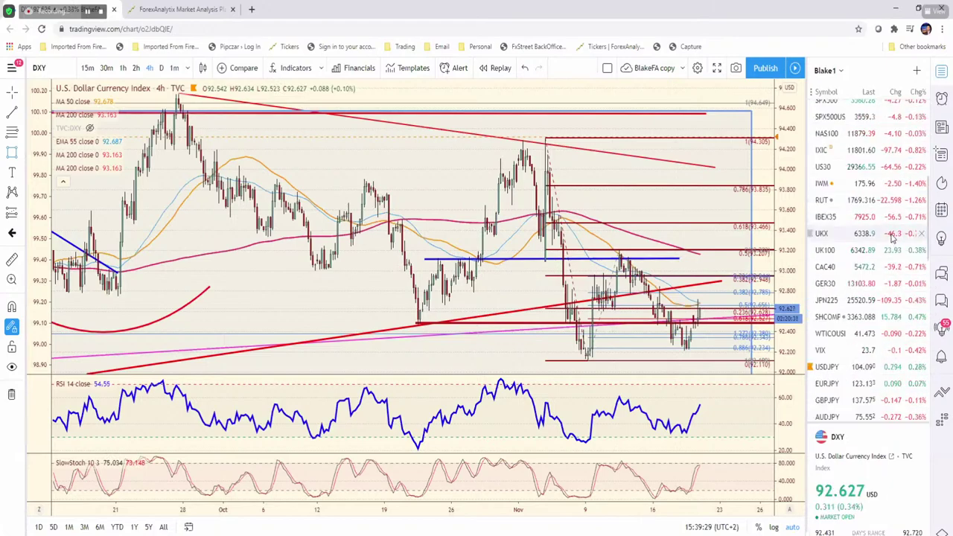
scroll(890, 246, down, 3)
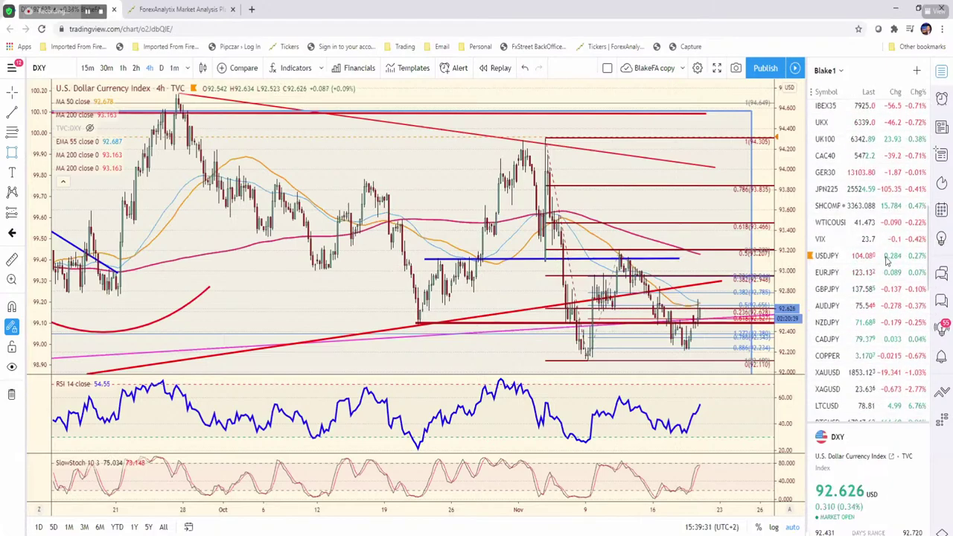
scroll(867, 271, down, 3)
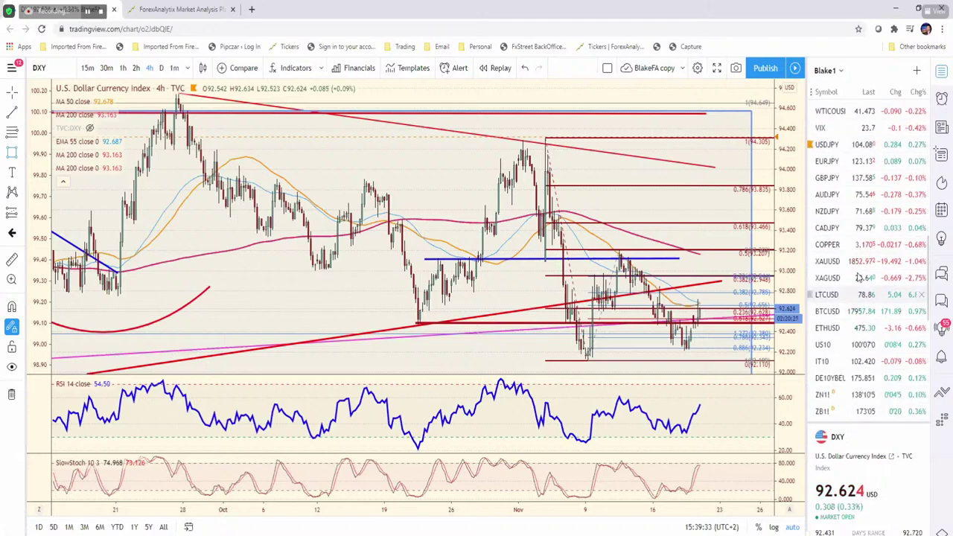
click(856, 279)
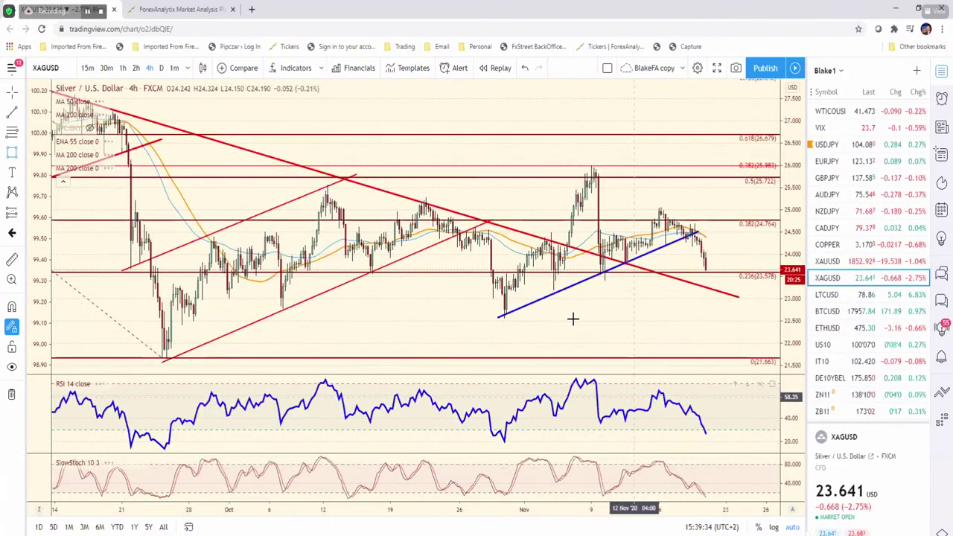
click(837, 261)
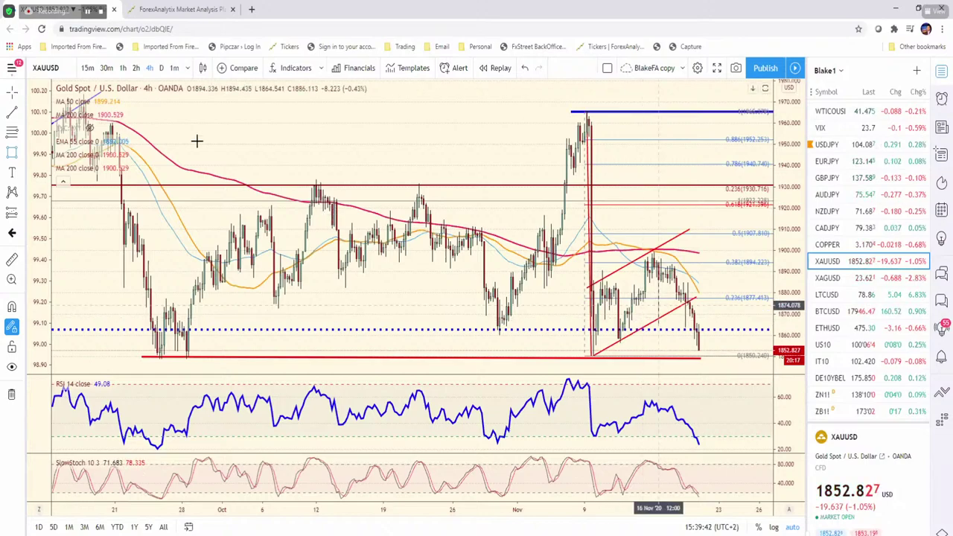
Step: Examine gold's price levels on the daily chart and return to the 4h chart
click(161, 68)
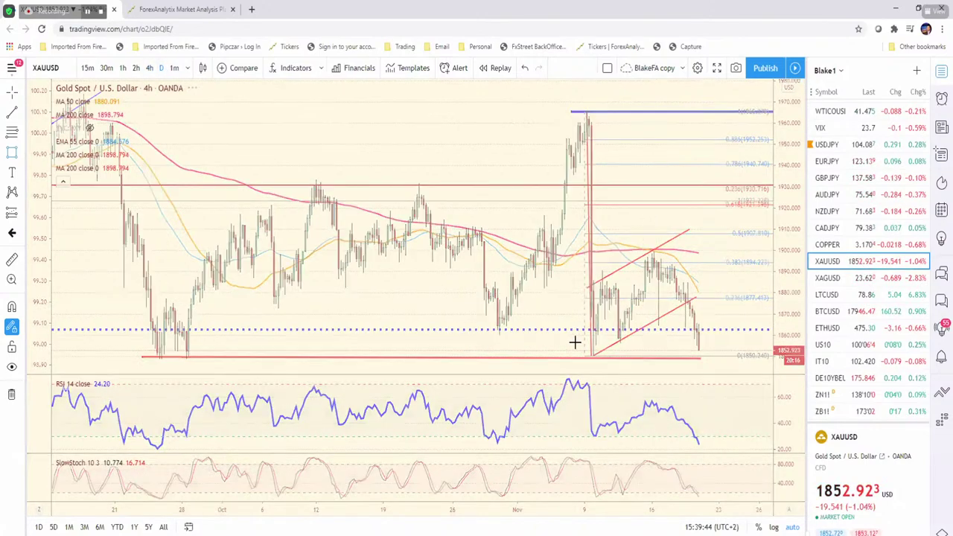
scroll(655, 223, up, 5)
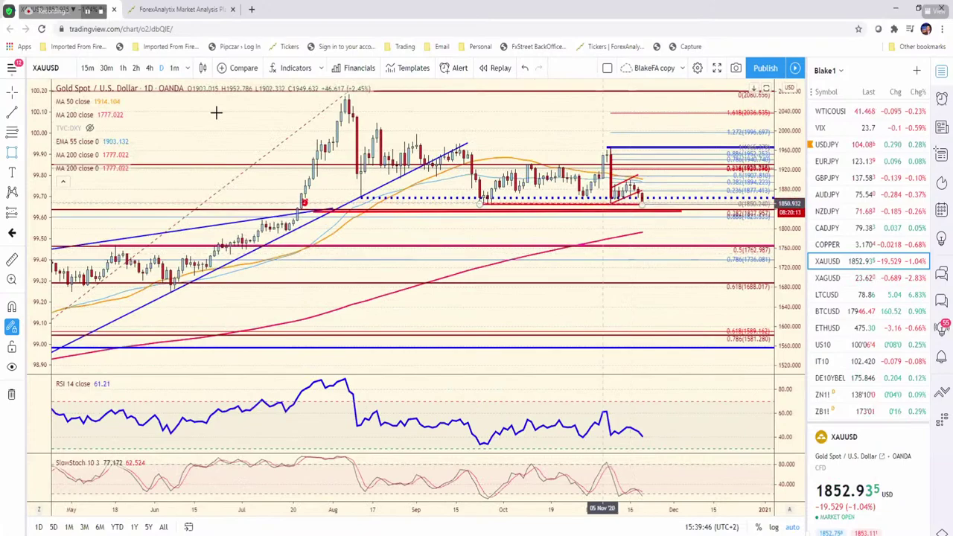
click(150, 67)
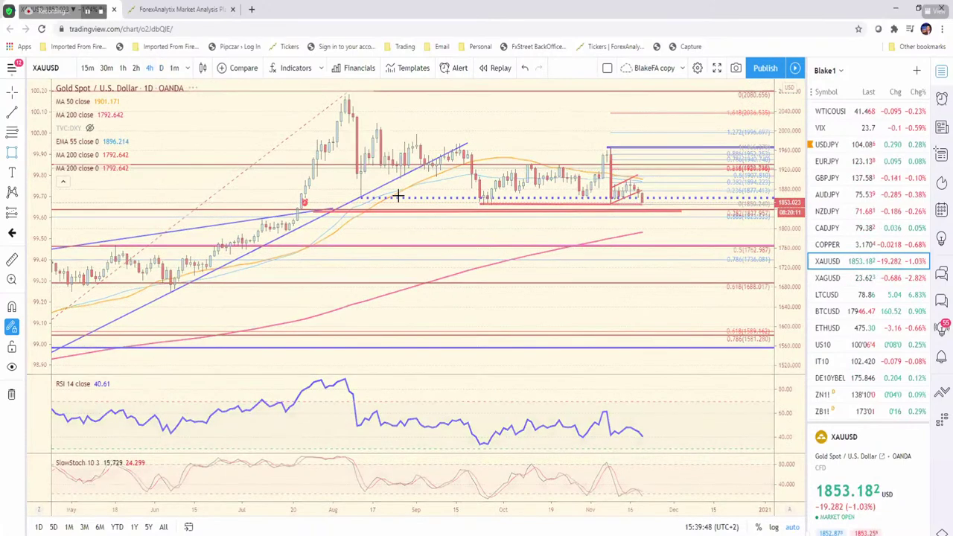
Step: Unlock the steep red trend line running down gold's November 9 drop on the 4h chart
right_click(447, 187)
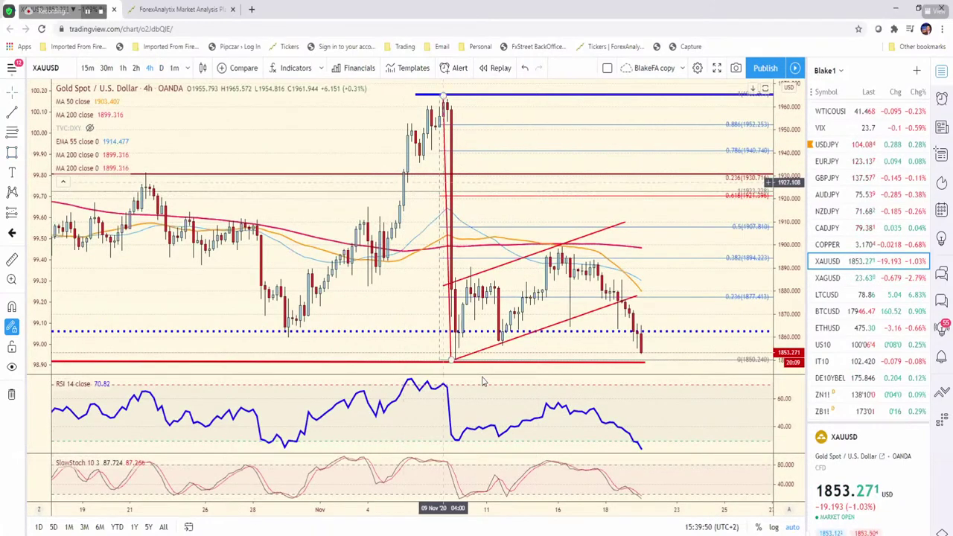
click(485, 320)
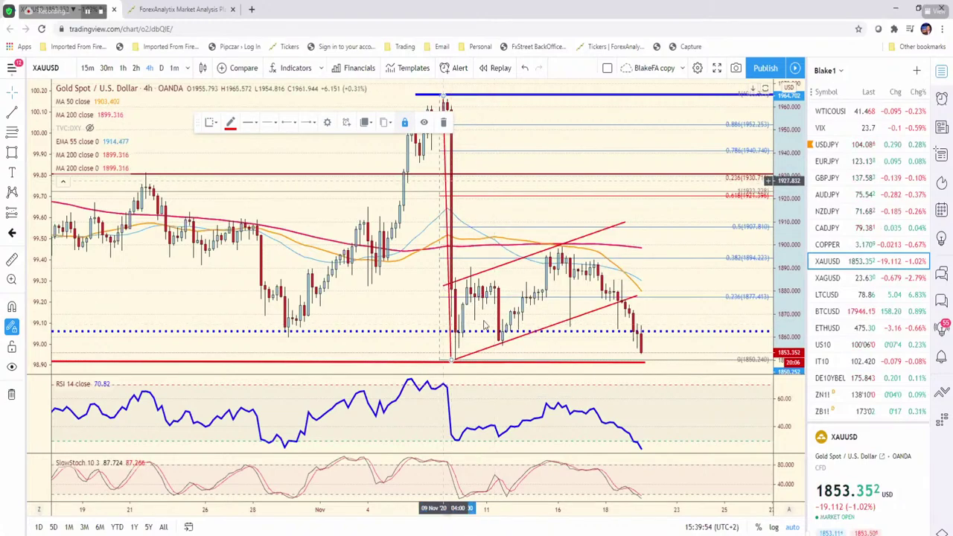
right_click(447, 178)
click(445, 160)
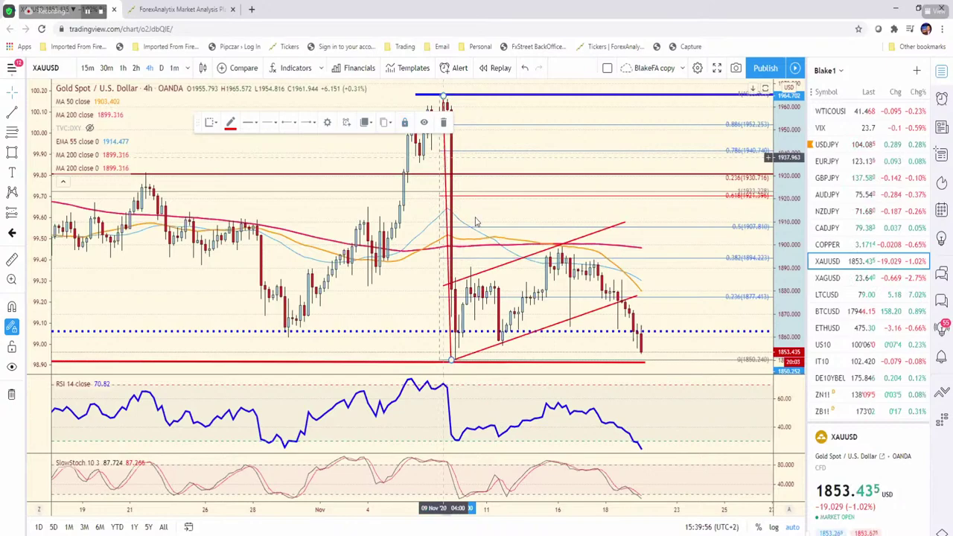
right_click(446, 165)
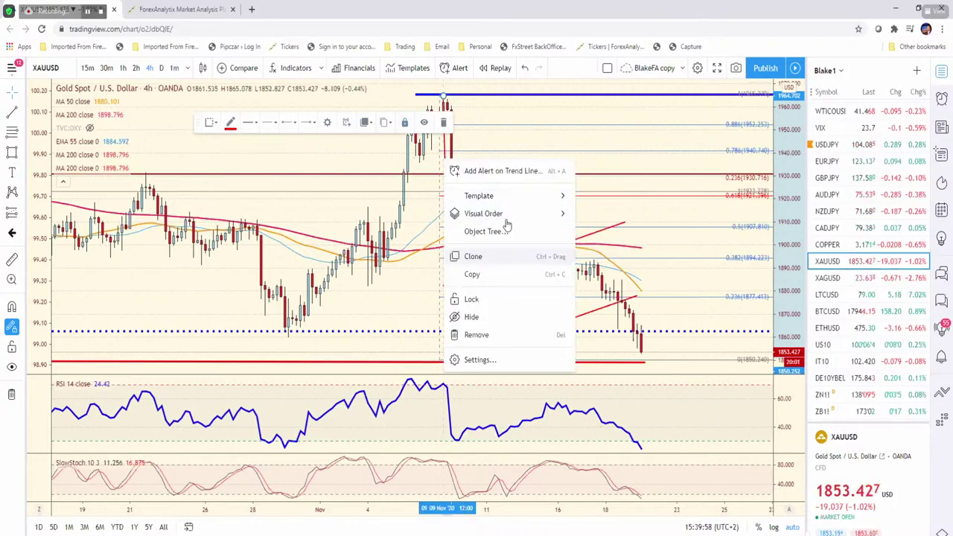
click(494, 156)
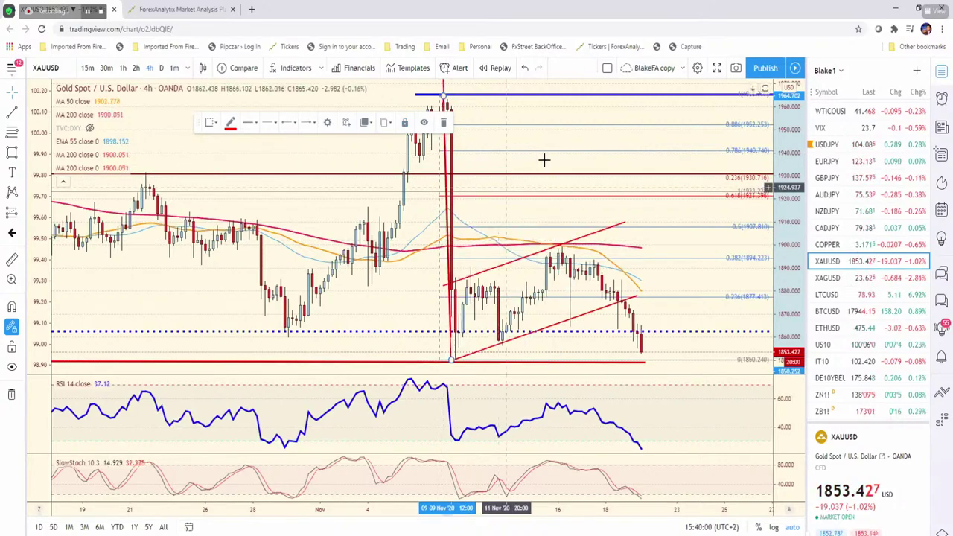
Step: Move the steep red trend line to the November 19 candles so it projects from about 1899 down to about 1785
scroll(532, 89, down, 2)
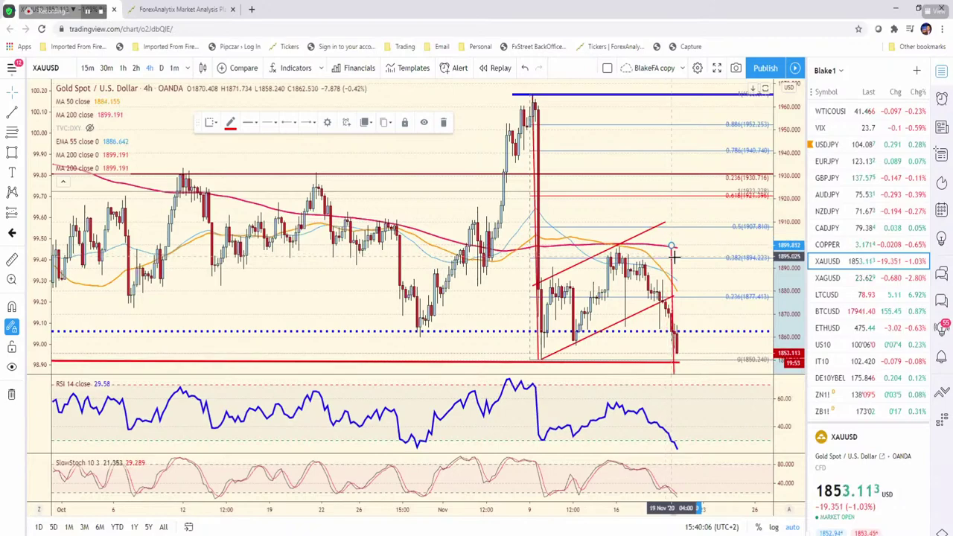
drag(789, 298, 786, 354)
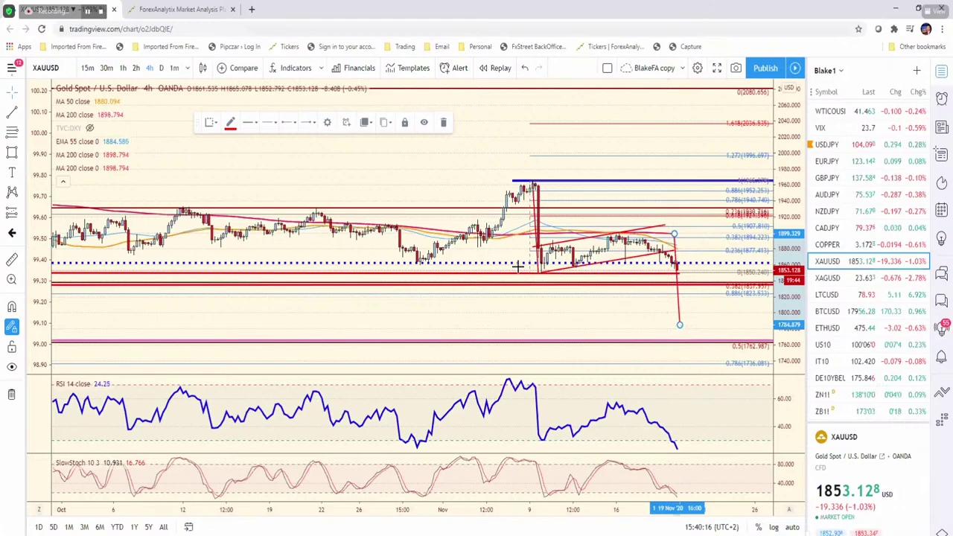
Step: Check gold's support on the daily chart and enter 1838**/1850 as Gold's support in the bias chart spreadsheet
scroll(680, 381, down, 1)
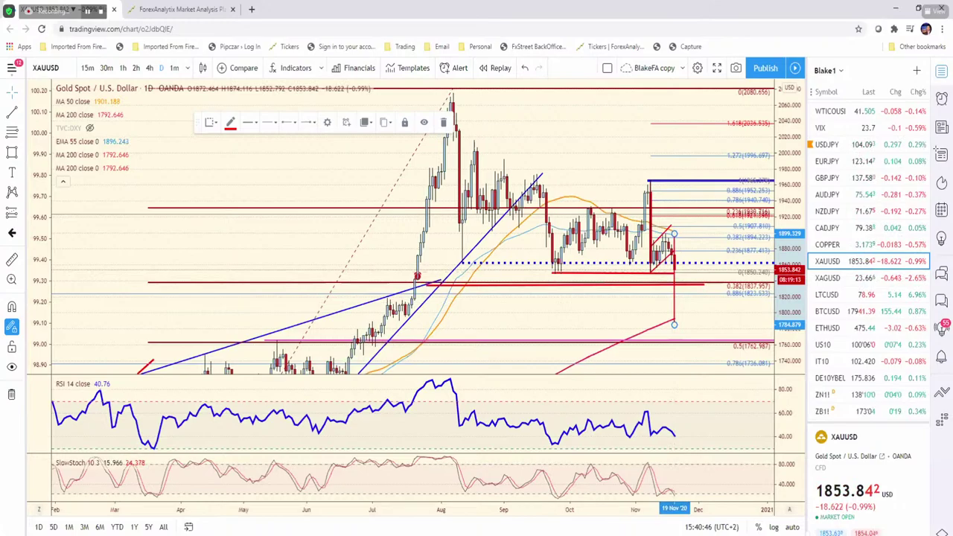
key(alt+Tab)
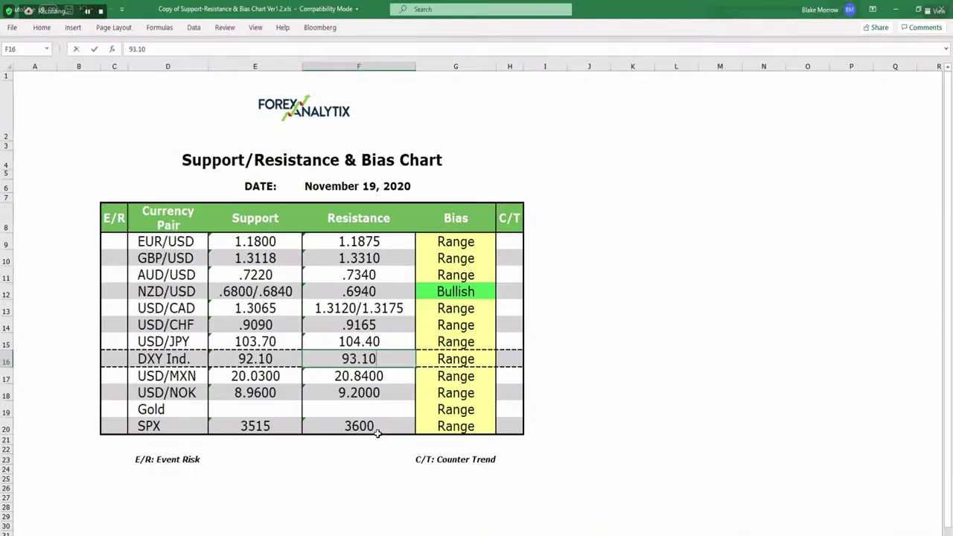
key(Left)
key(Down)
key(Down)
key(Down)
text(18)
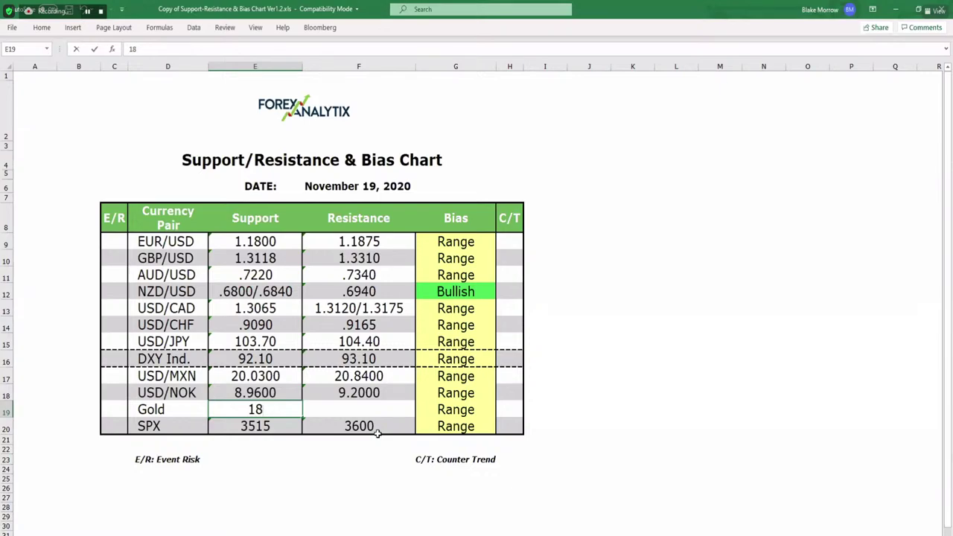
text(30)
text(**)
text(/)
text(1850)
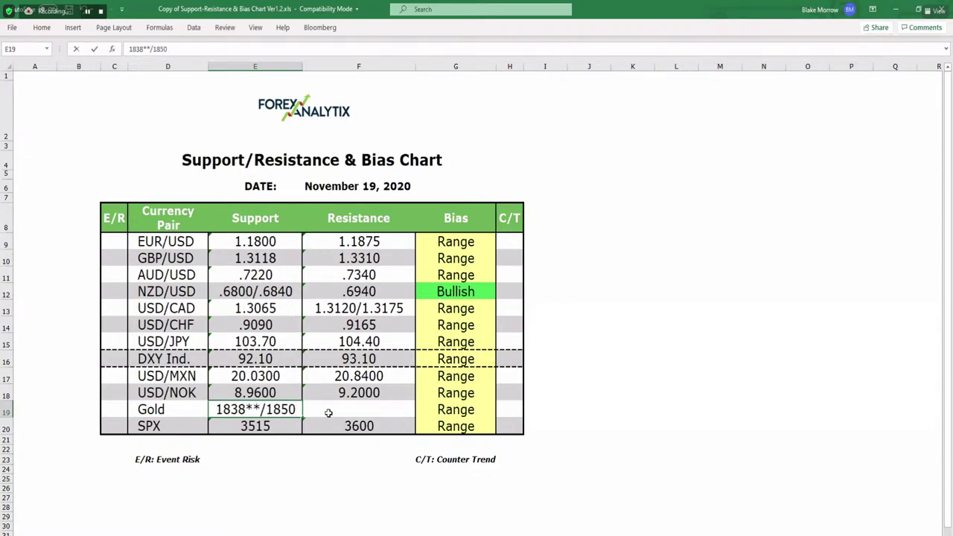
Step: Check gold's resistance on the 4h chart and enter 1875/1900 as Gold's resistance in the spreadsheet
click(357, 408)
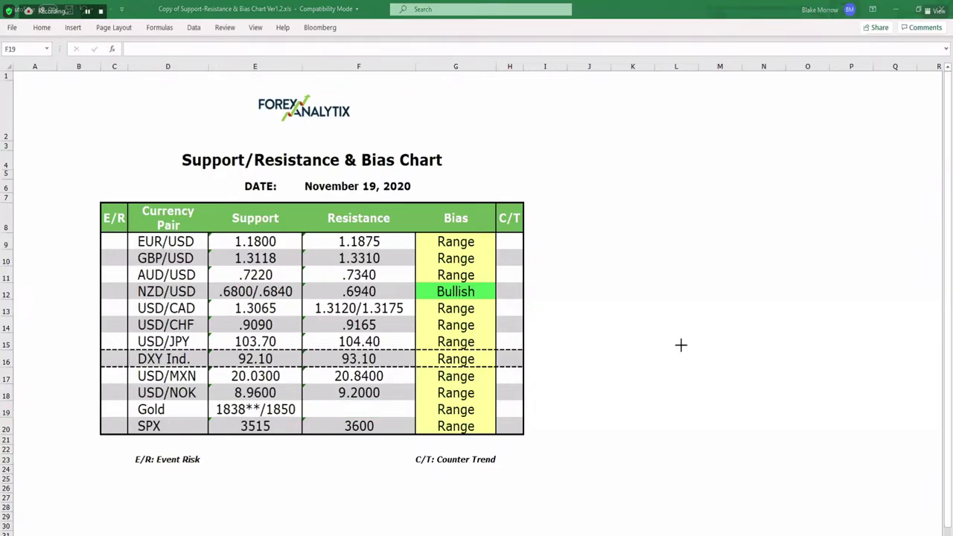
key(alt+Tab)
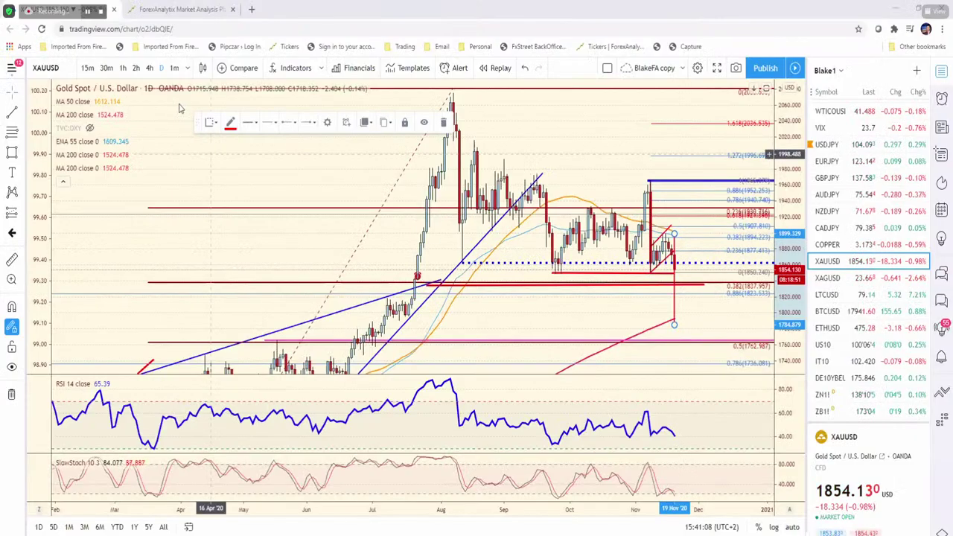
click(149, 67)
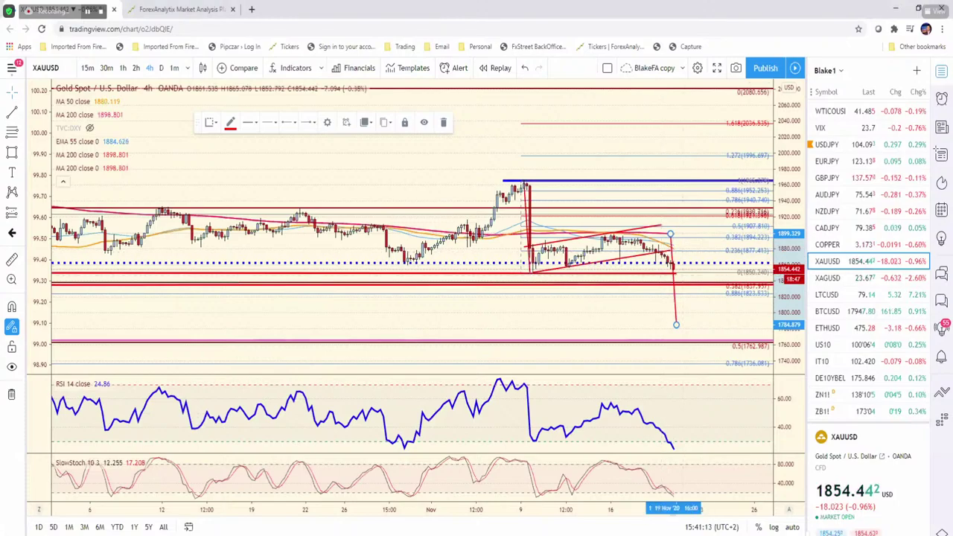
key(alt+Tab)
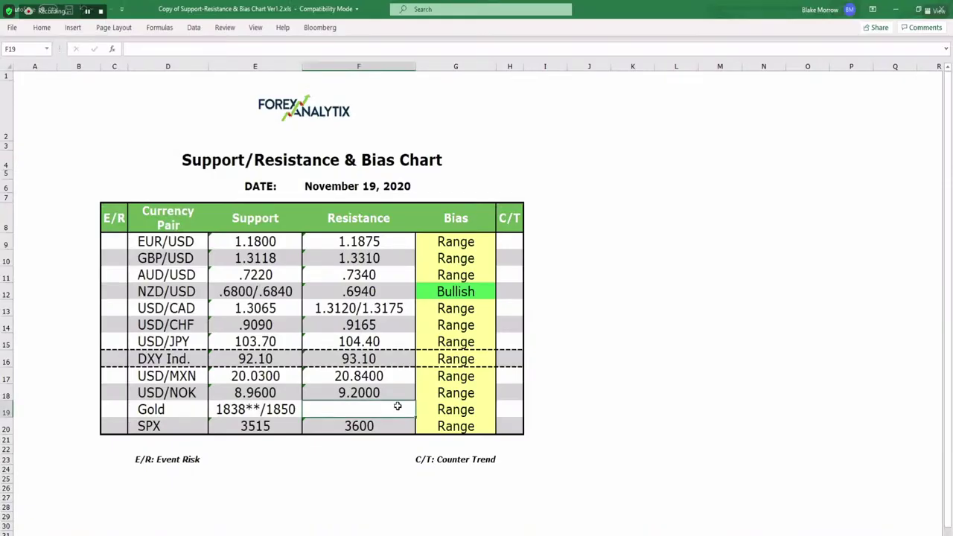
text(18875)
key(BackSpace)
key(BackSpace)
key(BackSpace)
text(75/1900)
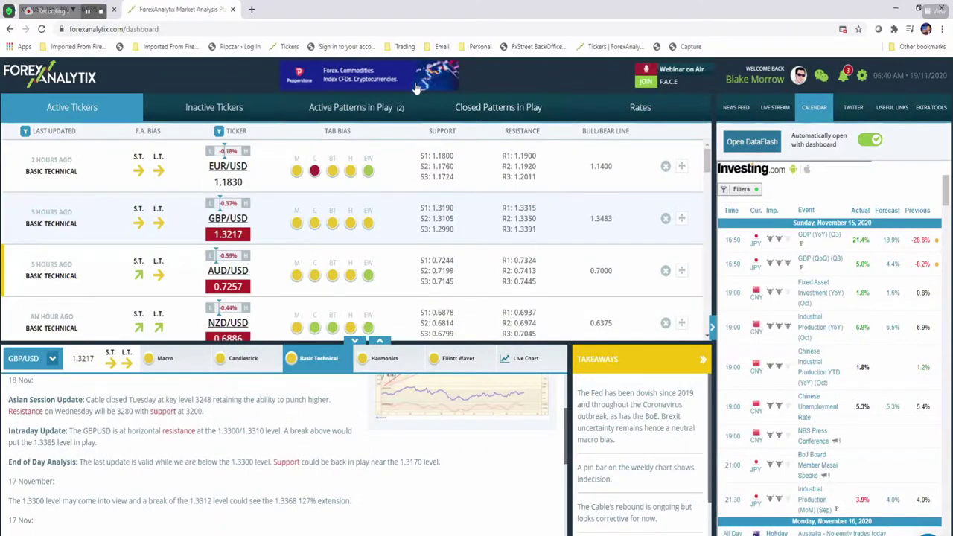
Step: Look over the ForexAnalytix Sponsored page about the Pepperstone program and return to the gold chart
click(751, 141)
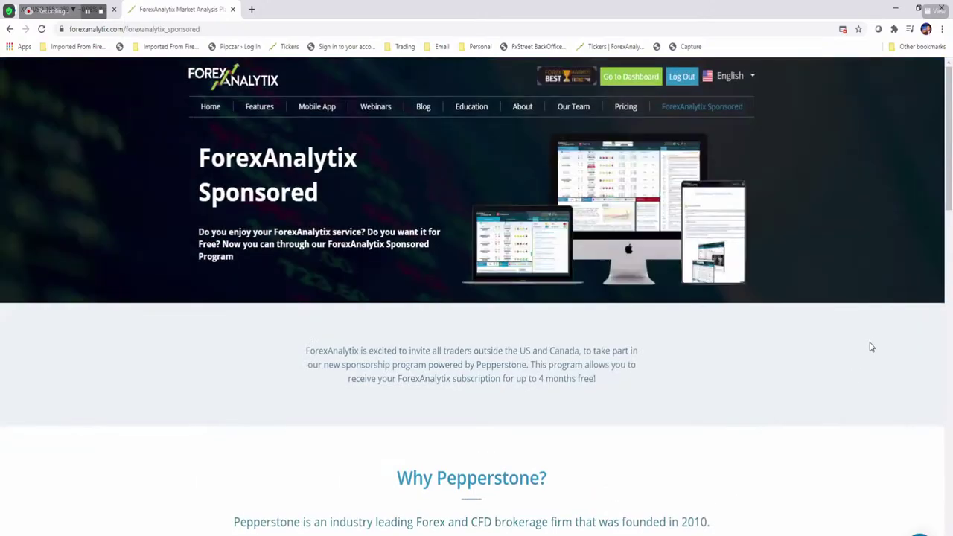
scroll(870, 349, down, 3)
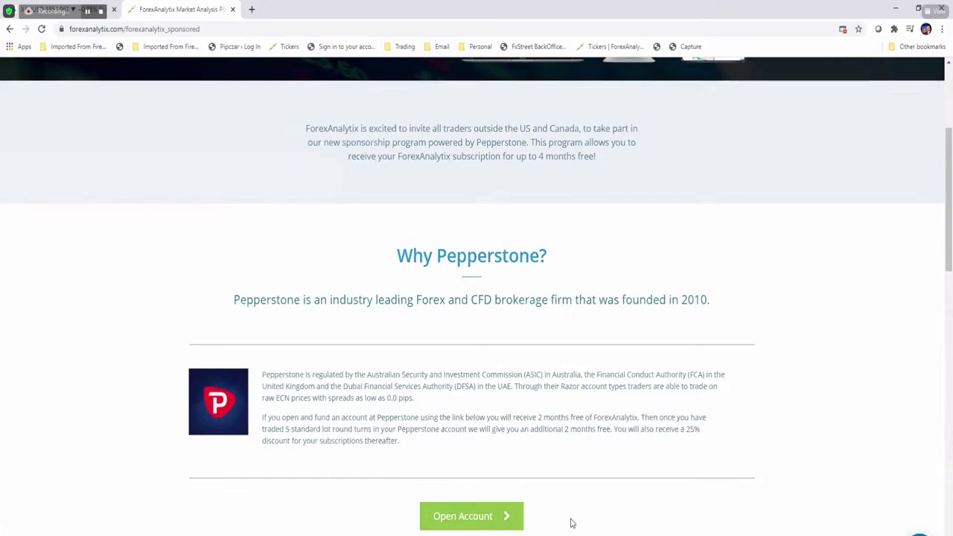
scroll(581, 517, up, 3)
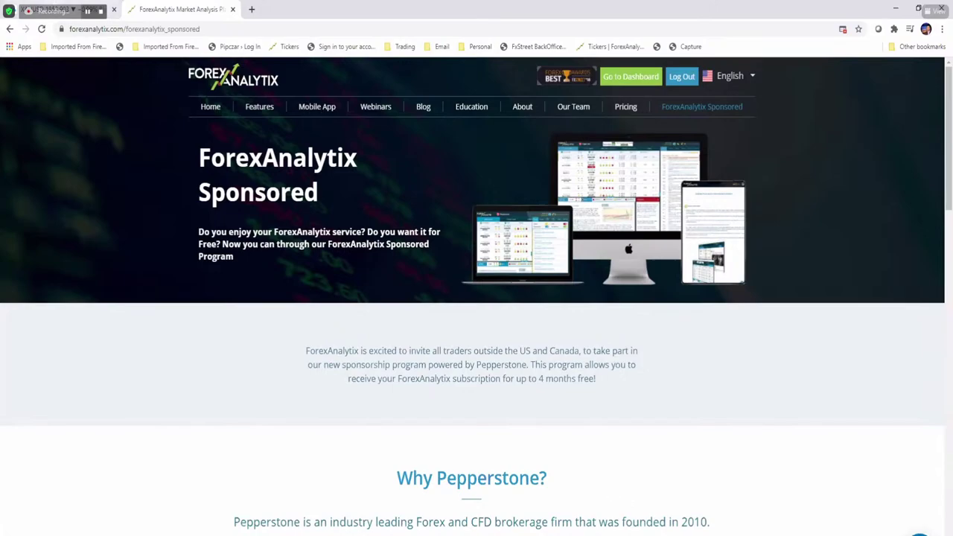
click(67, 9)
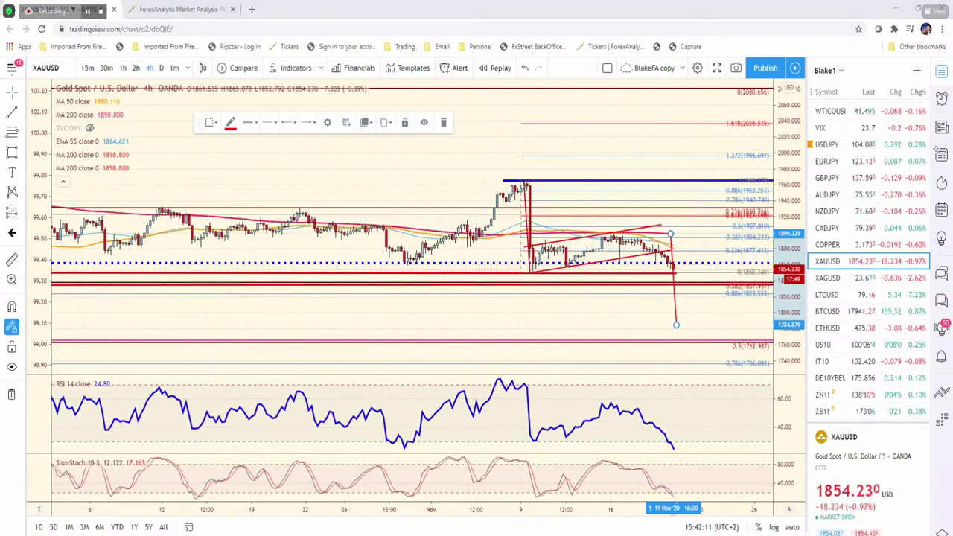
Step: Review the Gold row in the November 19 spreadsheet and go back to gold's 4h chart in TradingView
key(alt+Tab)
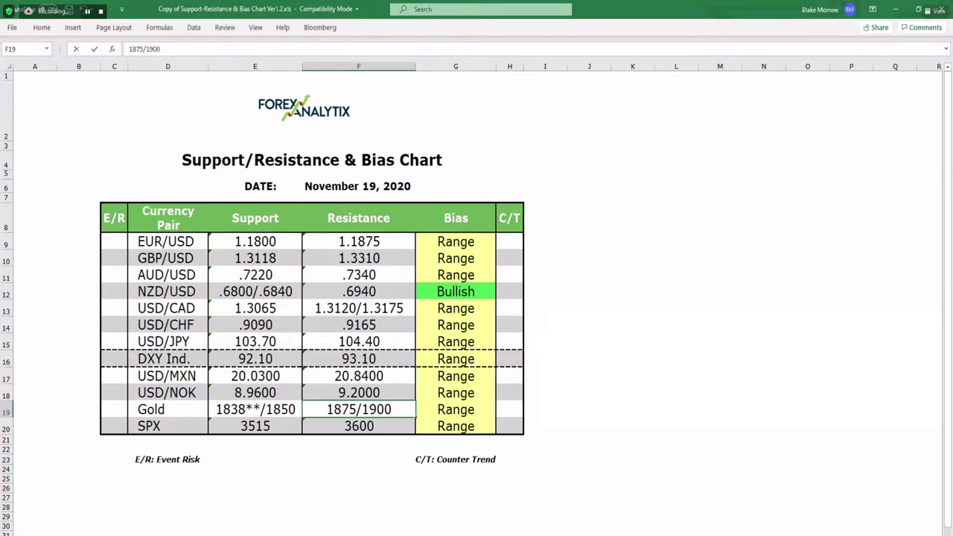
key(alt+Tab)
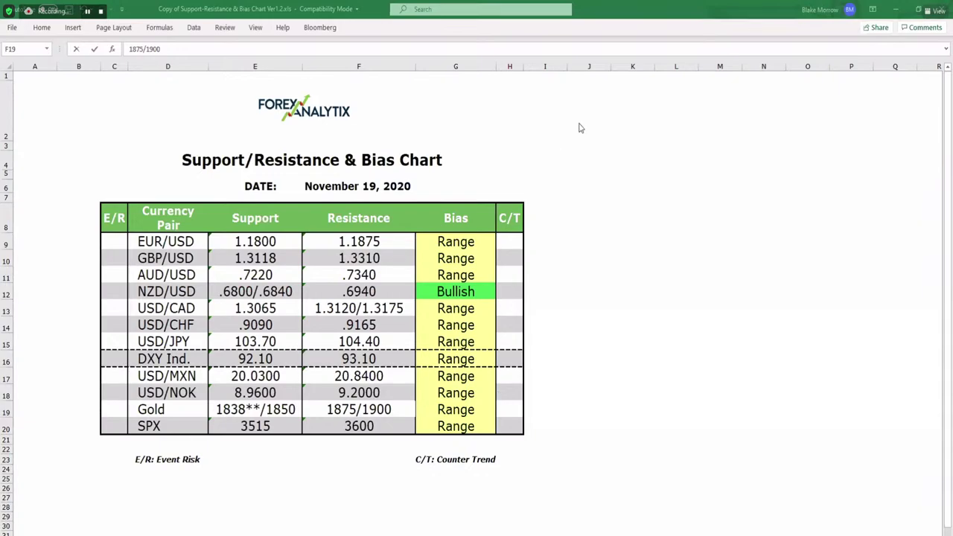
key(alt+Tab)
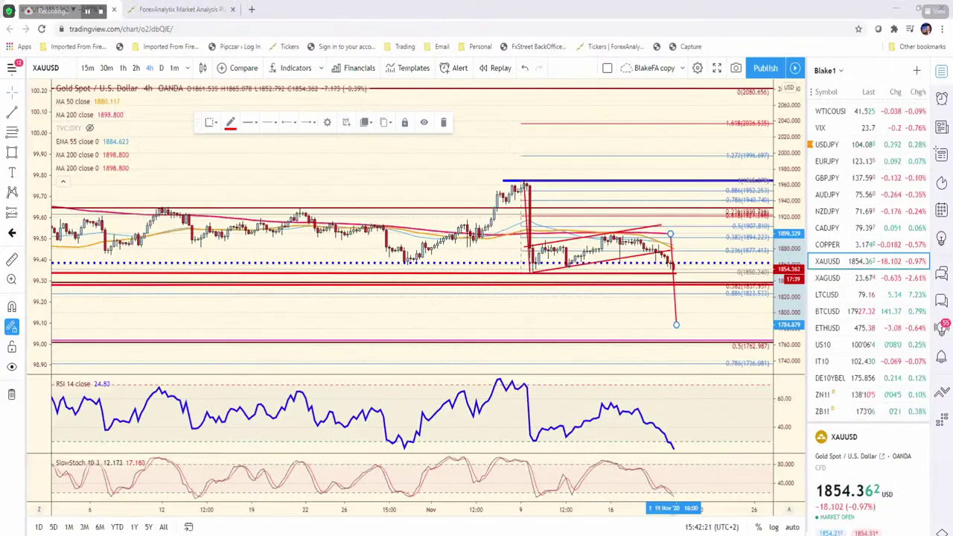